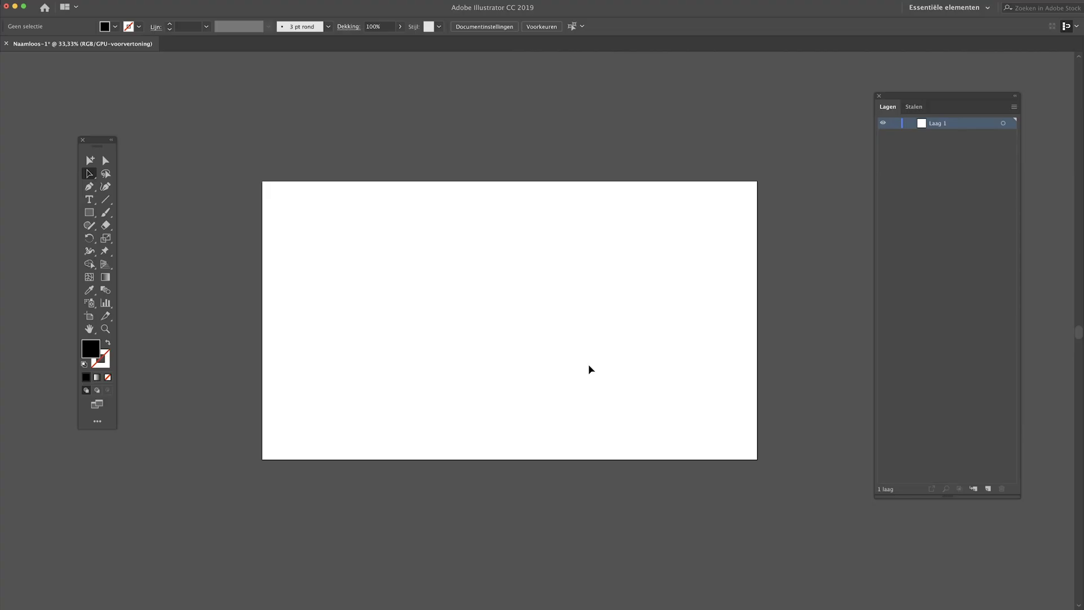
Pick the Rectangle tool and swap colours to no fill with a black stroke.
left_click(94, 215)
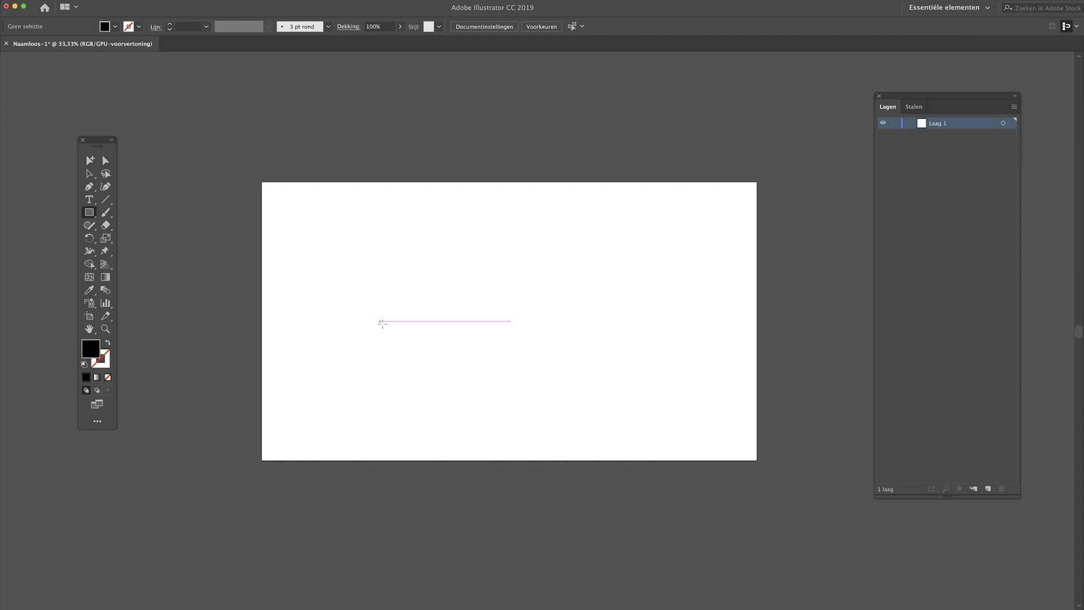
left_click(110, 345)
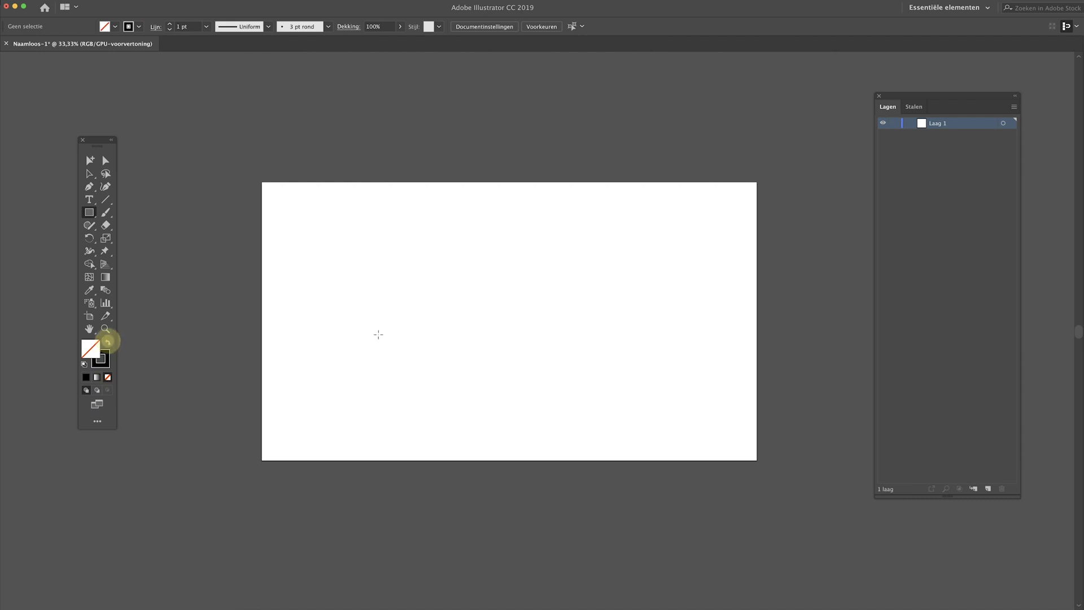
Draw a long thin outlined rectangle and give it a 5 pt stroke.
mouse_move(390, 327)
left_mouse_down()
mouse_move(598, 370)
mouse_move(624, 351)
left_mouse_up()
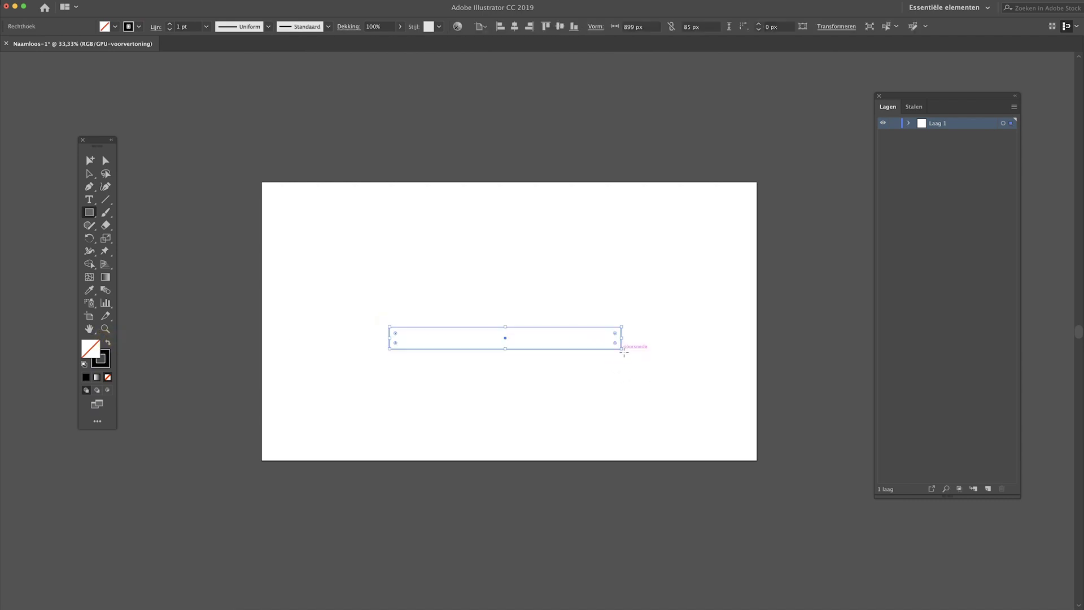
key("v")
left_click(464, 300)
left_click(442, 328)
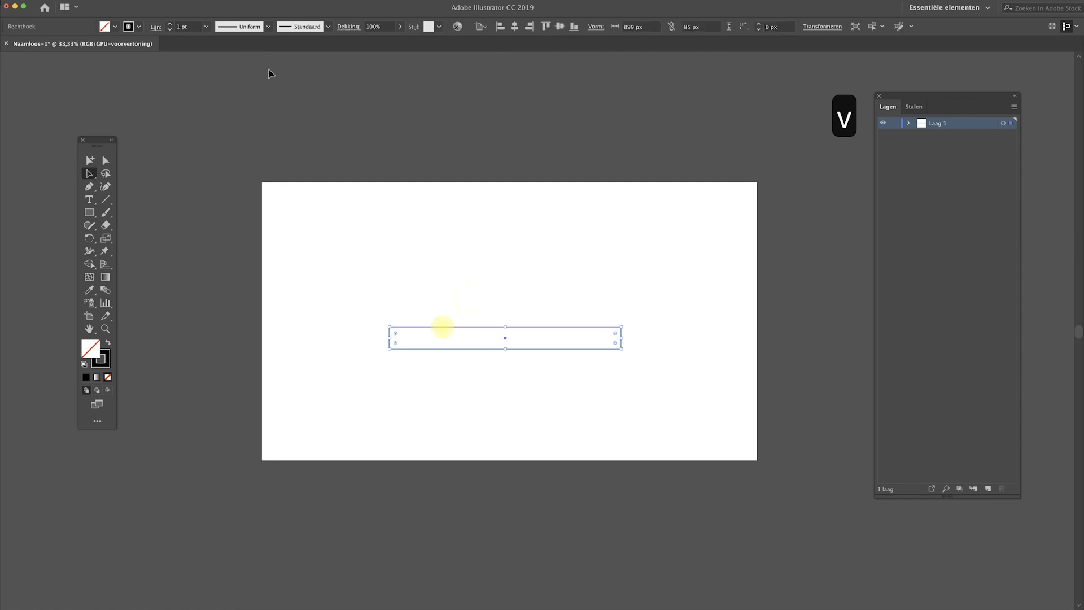
left_click(189, 27)
key("super+a")
type("5pt")
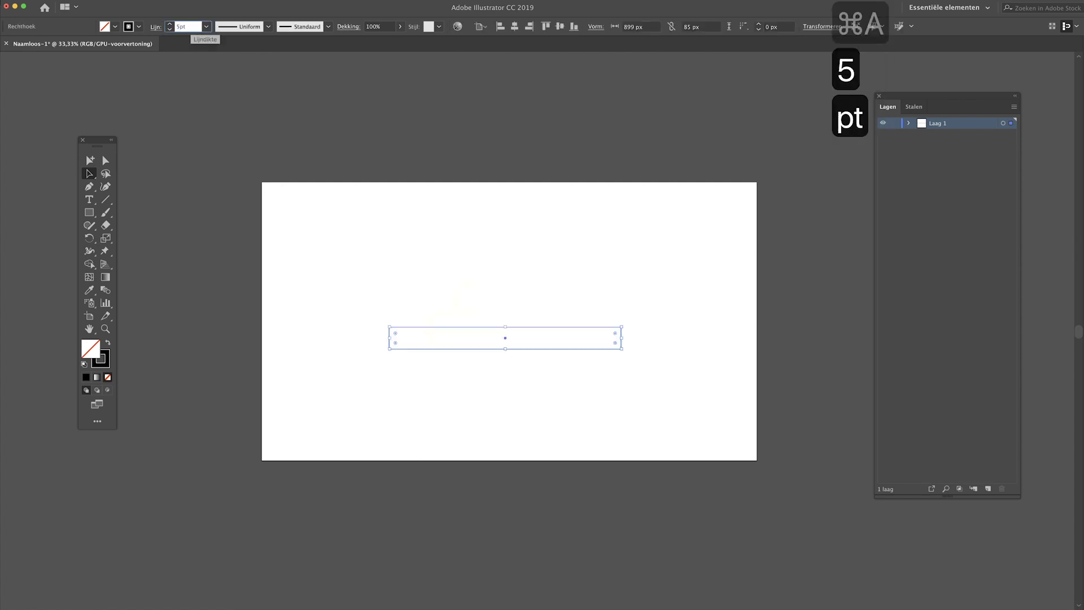
key("Return")
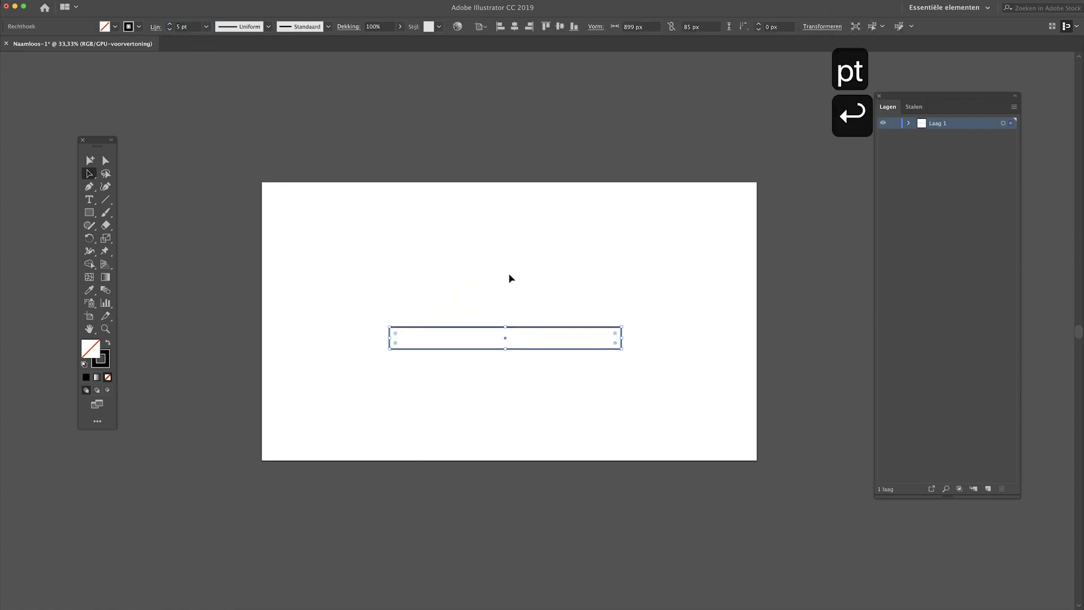
key("v")
left_click(509, 275)
Draw a second rectangle inside the frame and make it solid black.
key("super+equal")
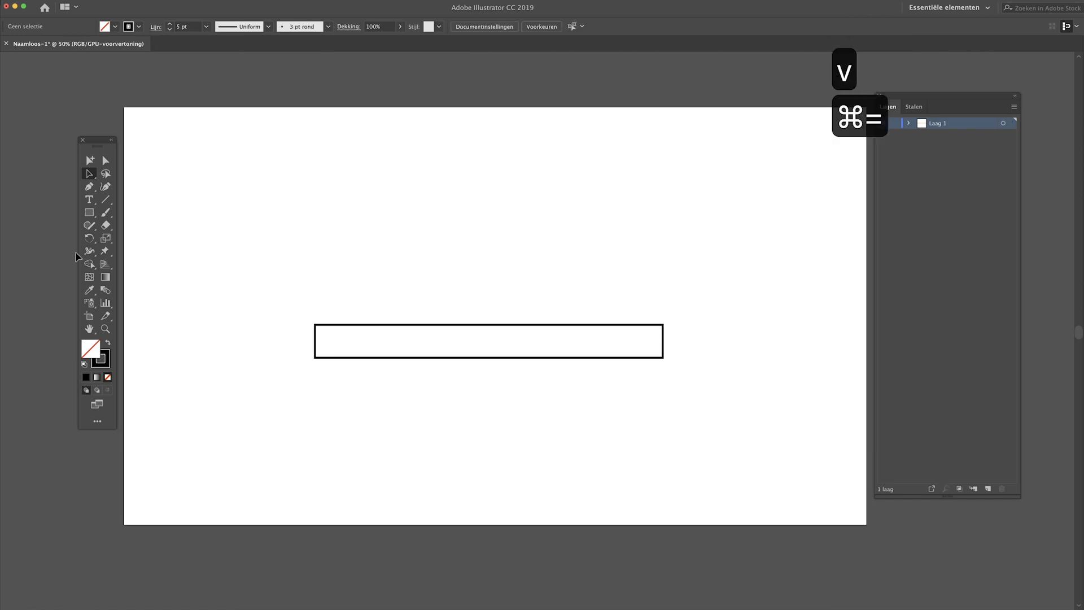
left_click(89, 212)
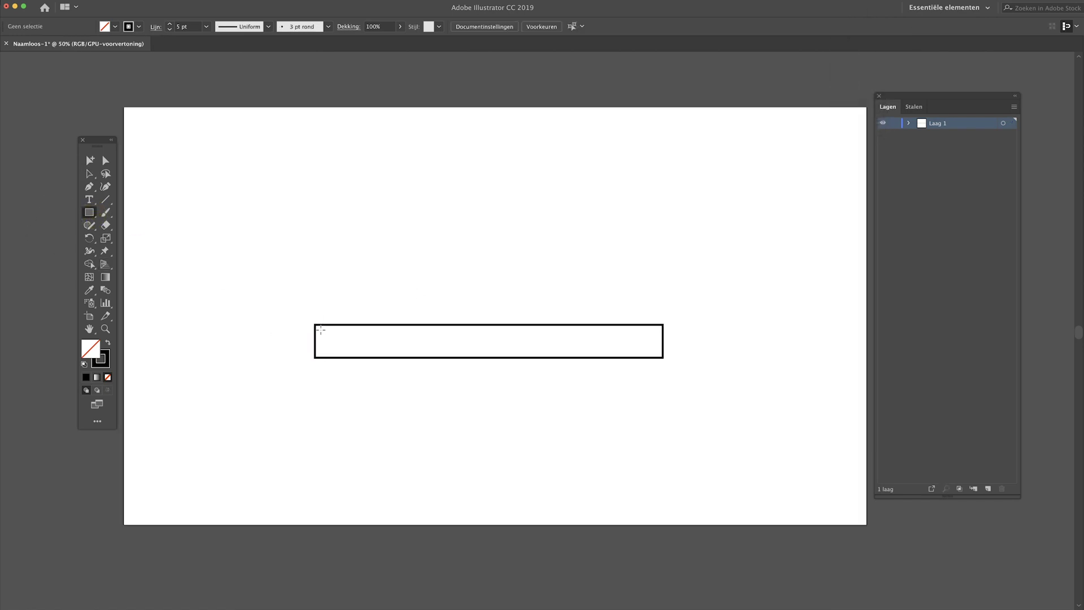
mouse_move(318, 327)
left_mouse_down()
mouse_move(544, 357)
mouse_move(662, 357)
left_mouse_up()
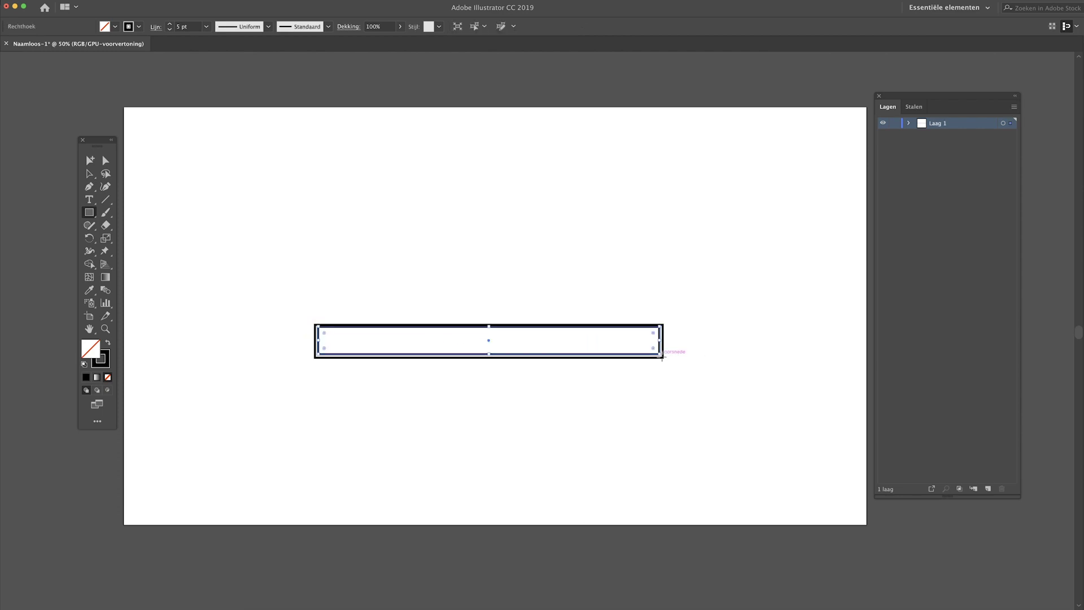
left_click(109, 344)
Vertically centre both rectangles relative to the selection, then select the inner black rectangle.
key("v")
left_click_drag(378, 407, 472, 305)
left_click(481, 28)
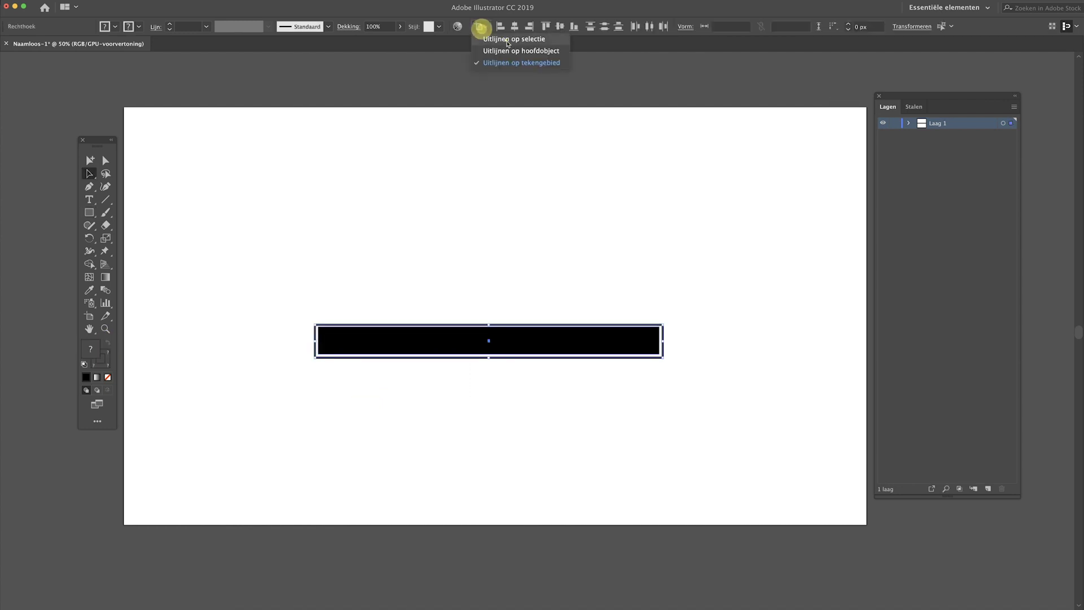
left_click(506, 38)
left_click(561, 28)
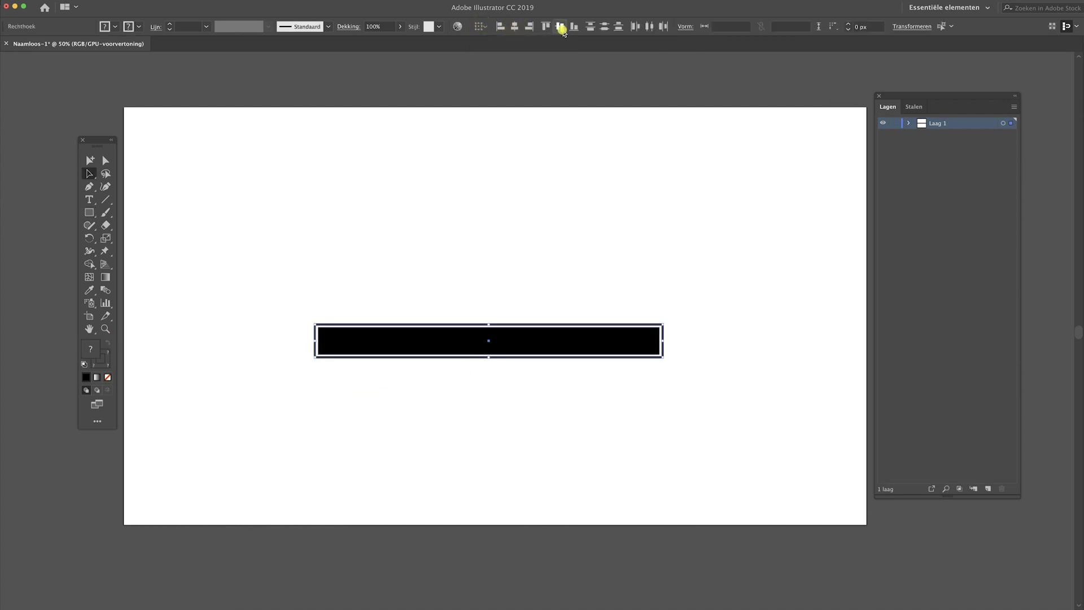
key("v")
left_click(537, 223)
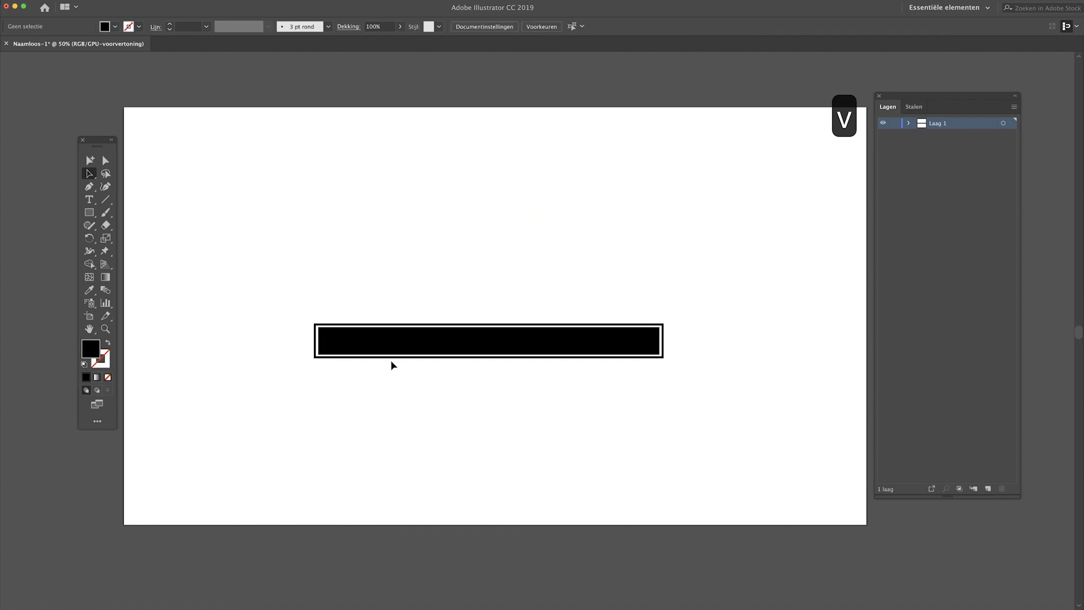
left_click(359, 348)
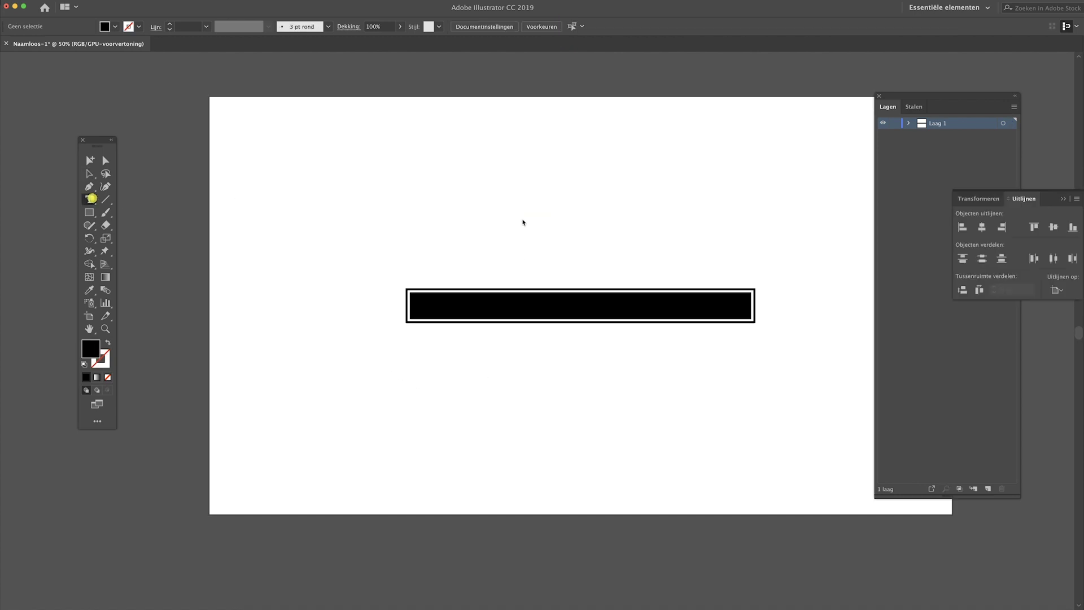
Create a text area above the bar reading 'loading' in Montserrat Bold.
key("t")
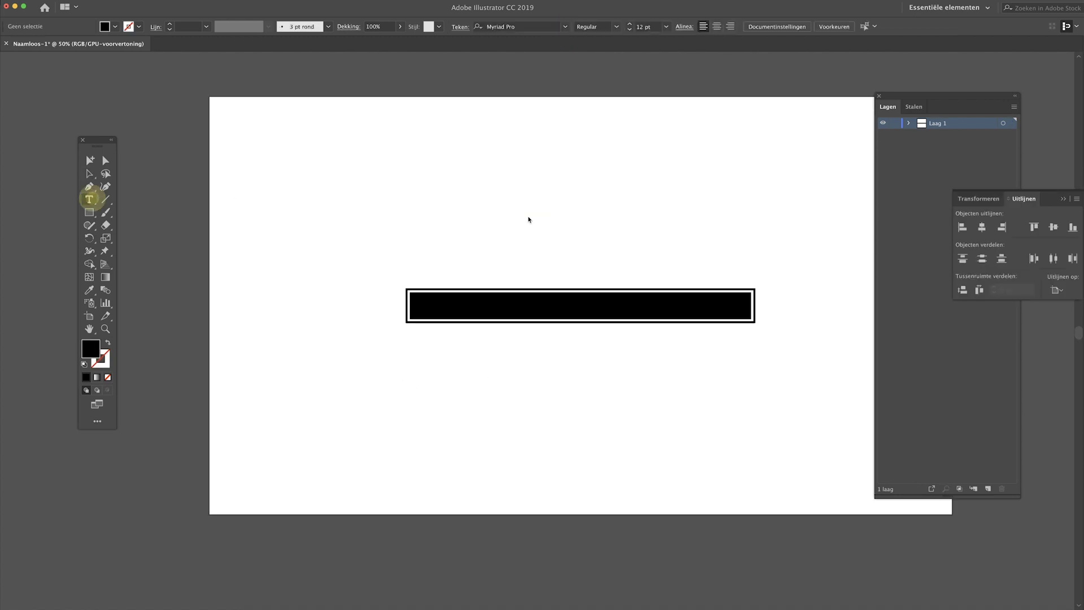
left_click_drag(532, 212, 706, 263)
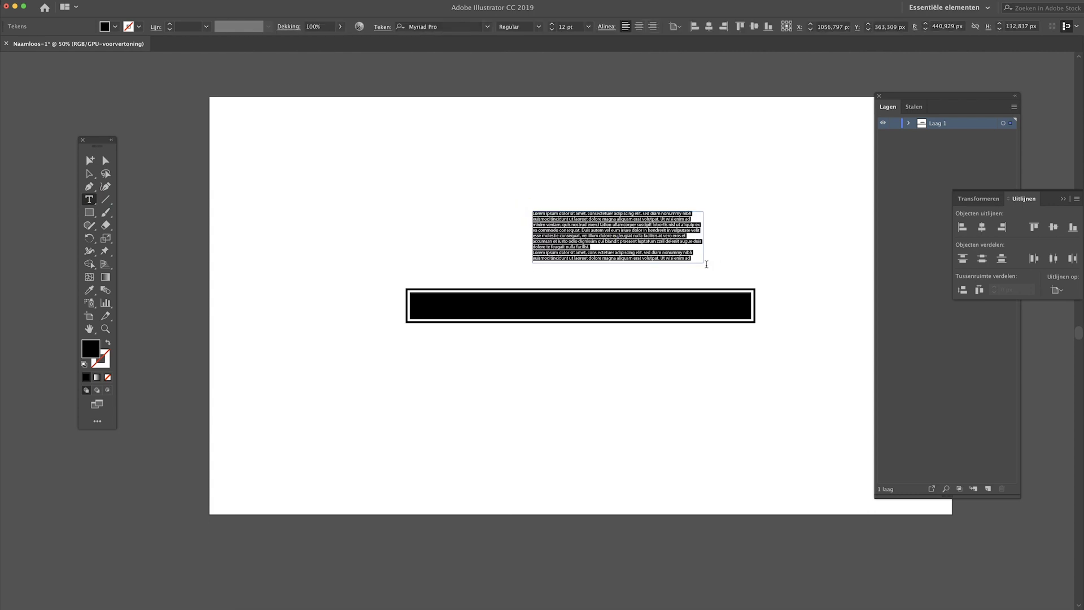
type("loading")
key("super+a")
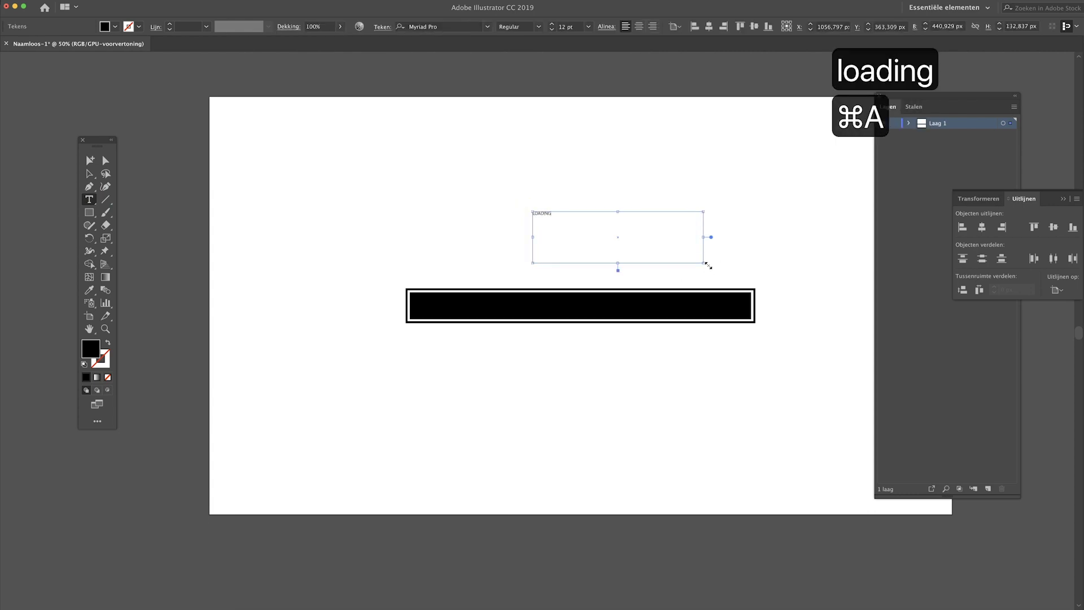
key("super+shift+period")
key("super+shift+period")
key("super+shift+period")
key("super+shift+period")
key("super+shift+period")
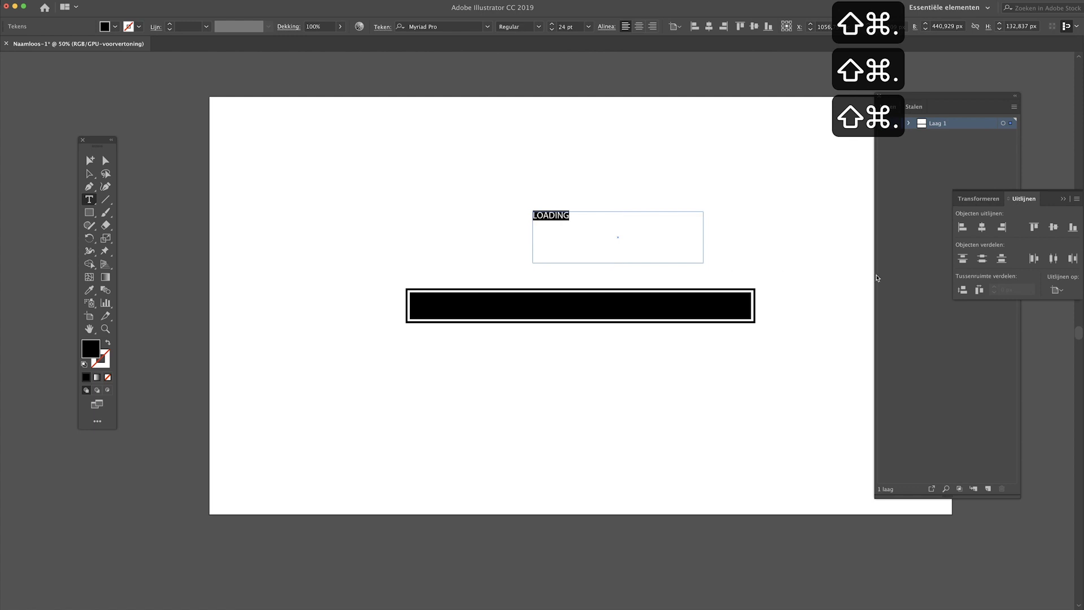
key("super+alt+shift+m")
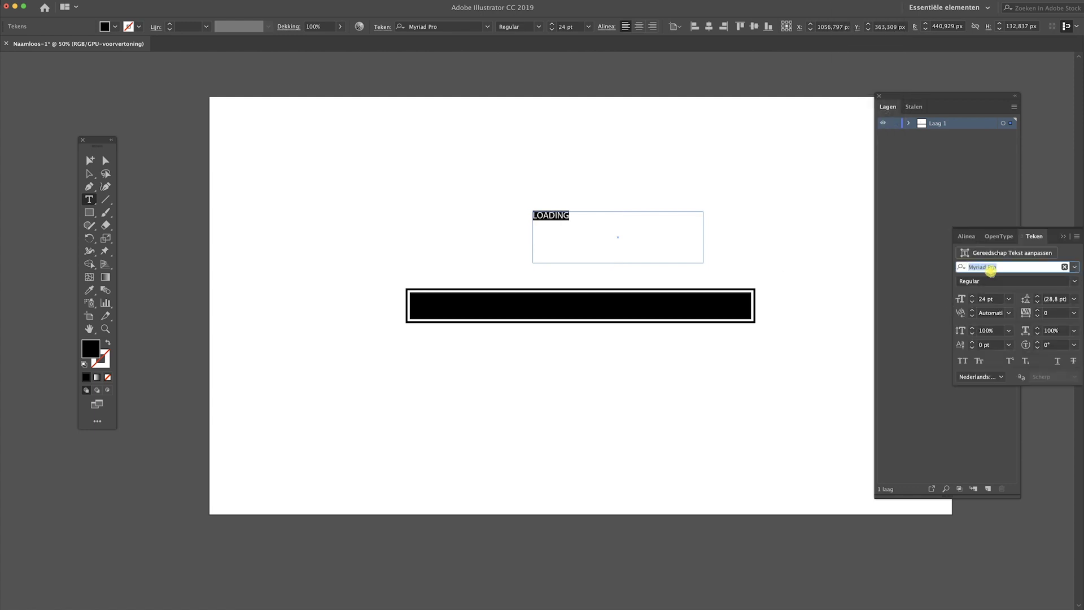
type("monts")
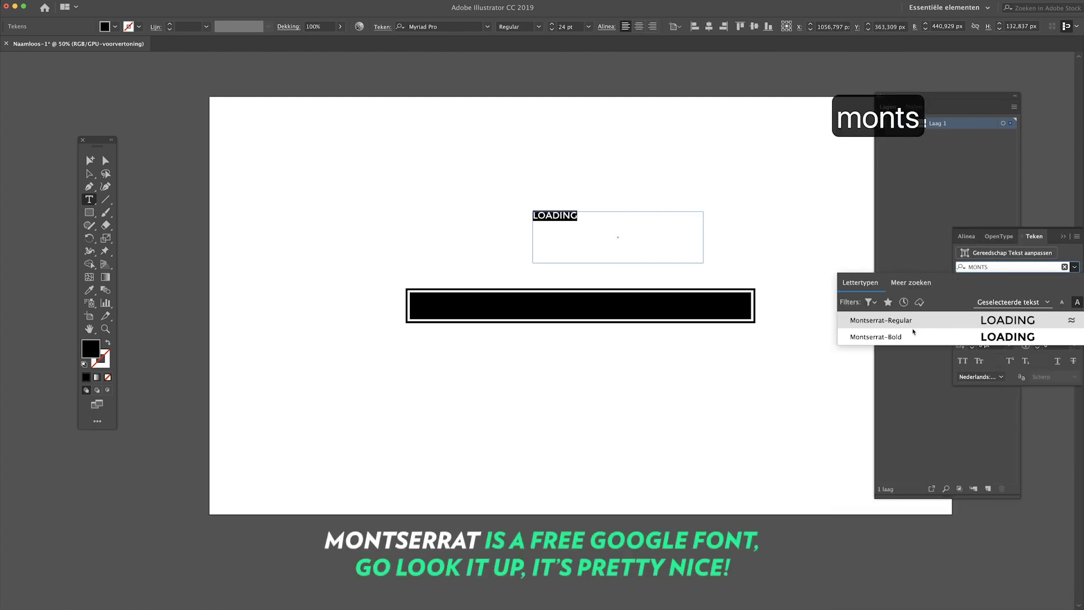
left_click(906, 338)
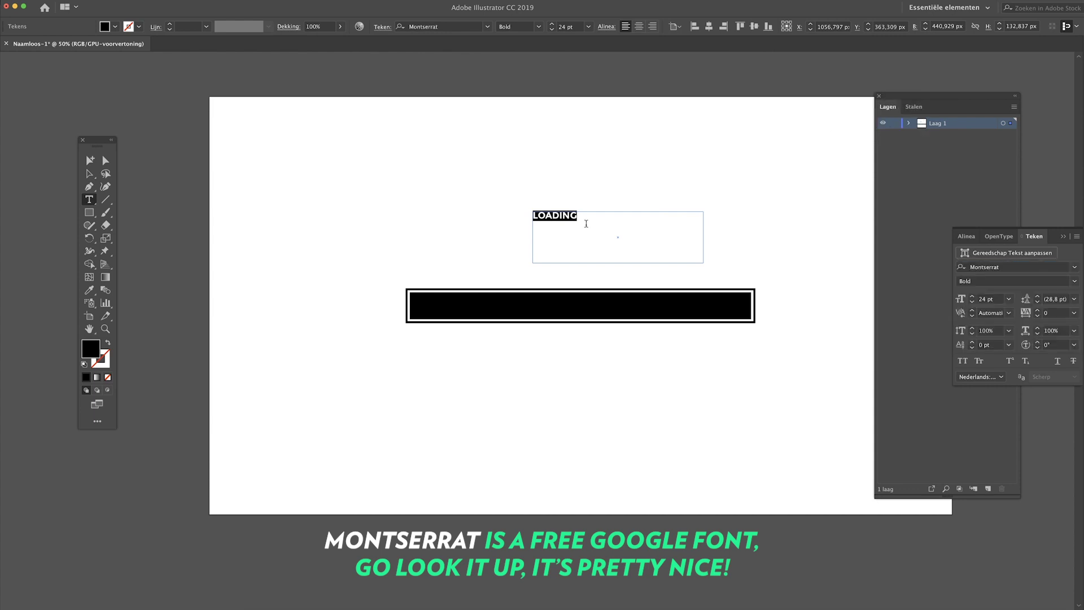
Add a colon to make 'LOADING:', enlarge it to 32 pt and centre-align it.
key("Right")
type(":")
key("super+a")
key("shift+super+period")
key("shift+super+period")
key("shift+super+period")
key("shift+super+period")
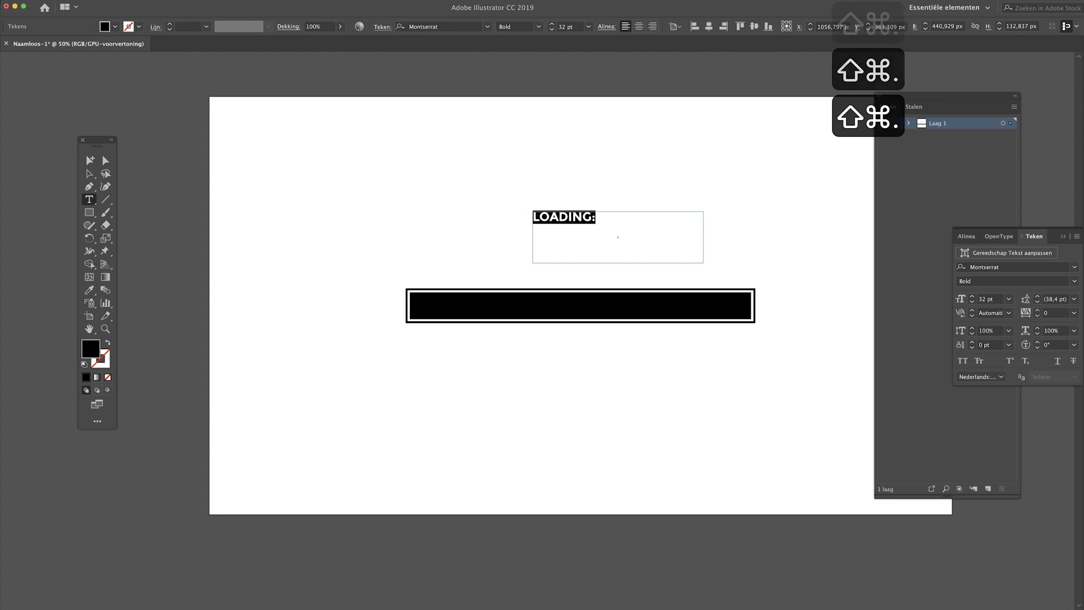
left_click(640, 26)
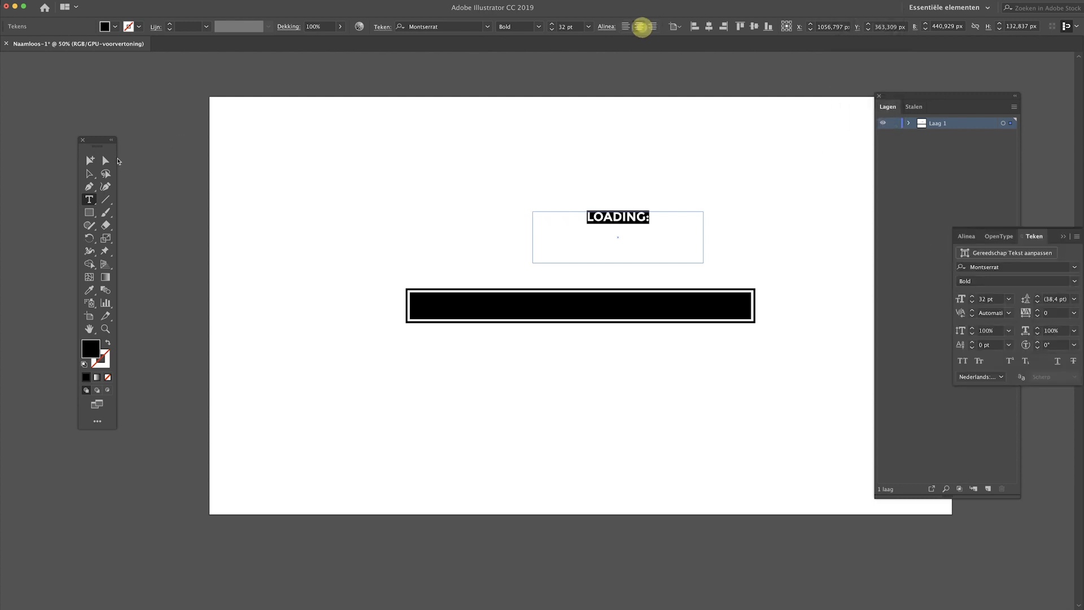
left_click(105, 161)
Retype the duplicate label as '100%', enlarge it to 66 pt and widen its box.
mouse_move(619, 267)
left_mouse_down()
mouse_move(619, 229)
mouse_move(616, 258)
left_mouse_up()
key("t")
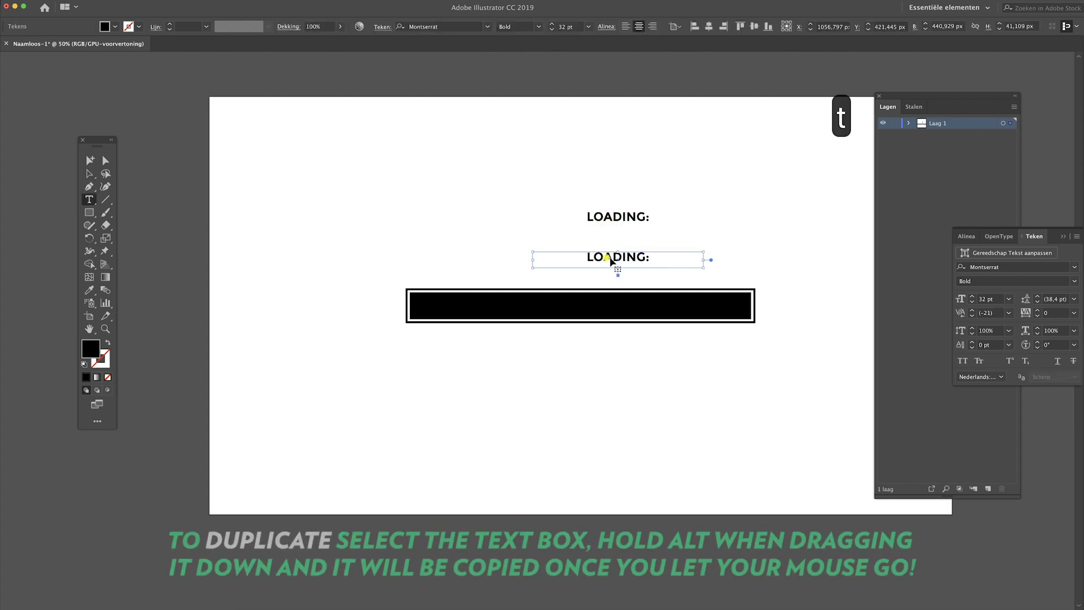
left_click(612, 260)
key("super+a")
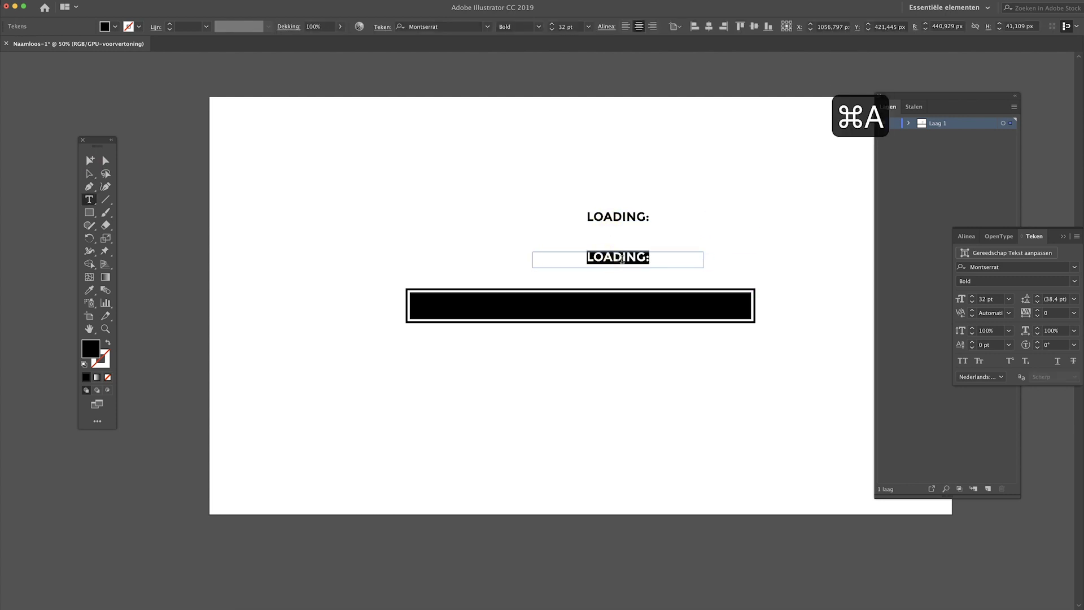
type("100%")
key("super+a")
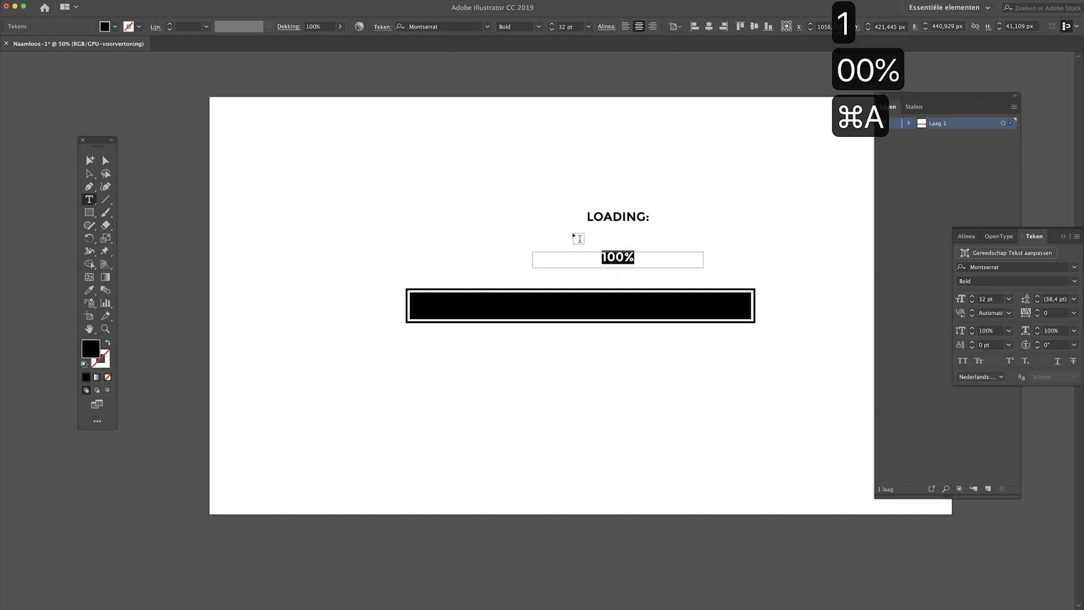
key("super+shift+period")
key("super+shift+period")
key("super+shift+period")
key("super+shift+period")
key("super+shift+period")
key("super+shift+period")
key("super+shift+period")
key("super+shift+period")
key("super+shift+period")
key("super+shift+period")
key("super+shift+period")
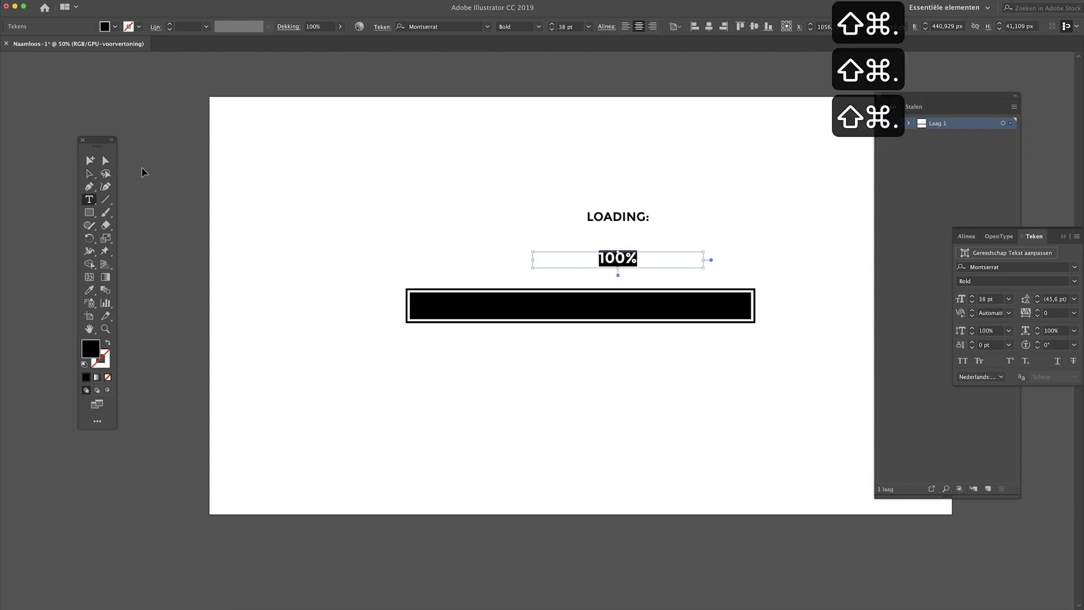
key("super+shift+period")
key("super+shift+period")
key("super+shift+period")
key("super+shift+period")
key("super+shift+period")
key("super+shift+period")
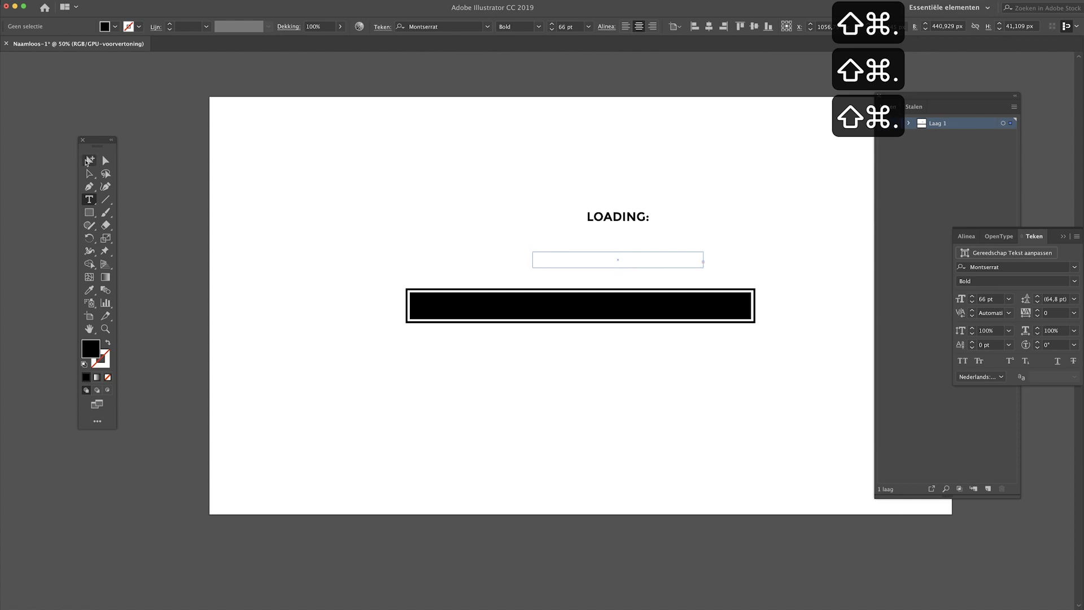
key("v")
left_click_drag(619, 268, 642, 194)
left_click(593, 268)
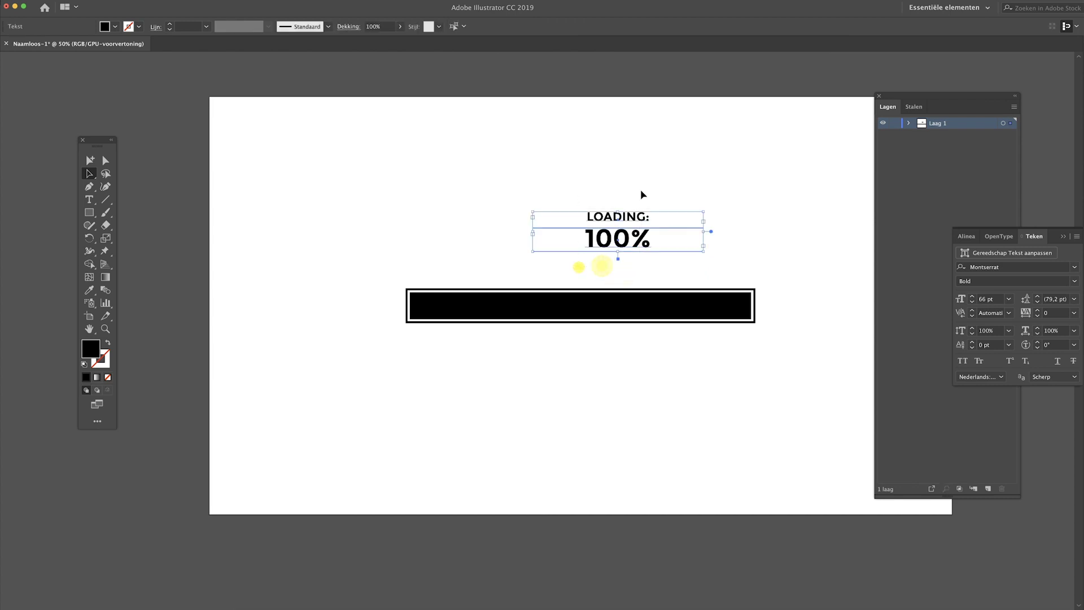
Scale both text boxes up about 1.5x and shift them left and down.
key("s")
left_click_drag(706, 214, 726, 201)
key("v")
left_click_drag(623, 211, 581, 224)
left_click(571, 172)
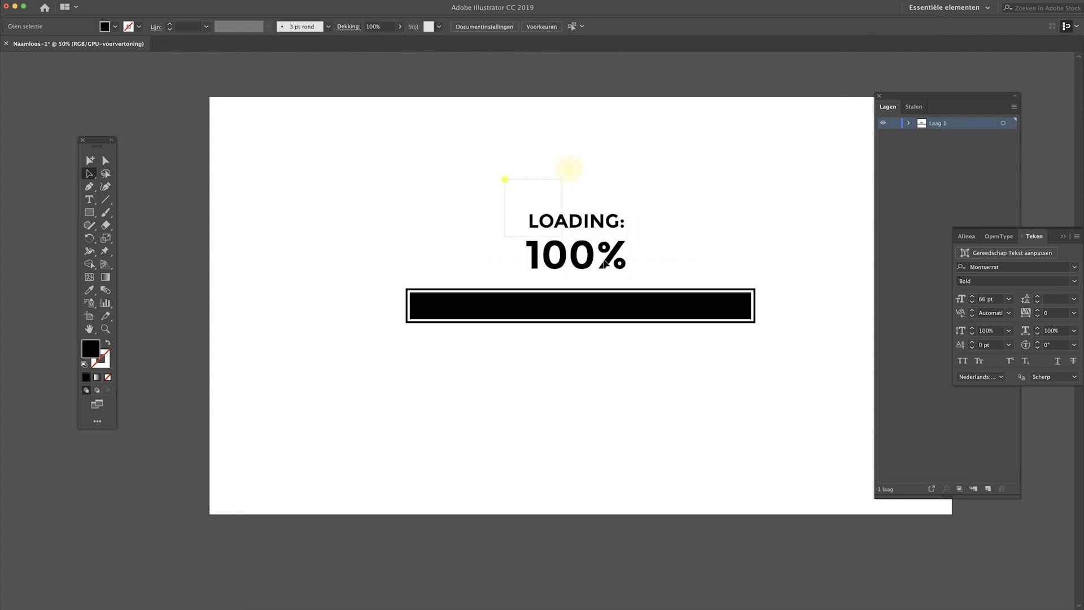
Centre both texts horizontally on the artboard and move the whole design down about 73 px.
left_click_drag(605, 263, 605, 265)
left_click(675, 26)
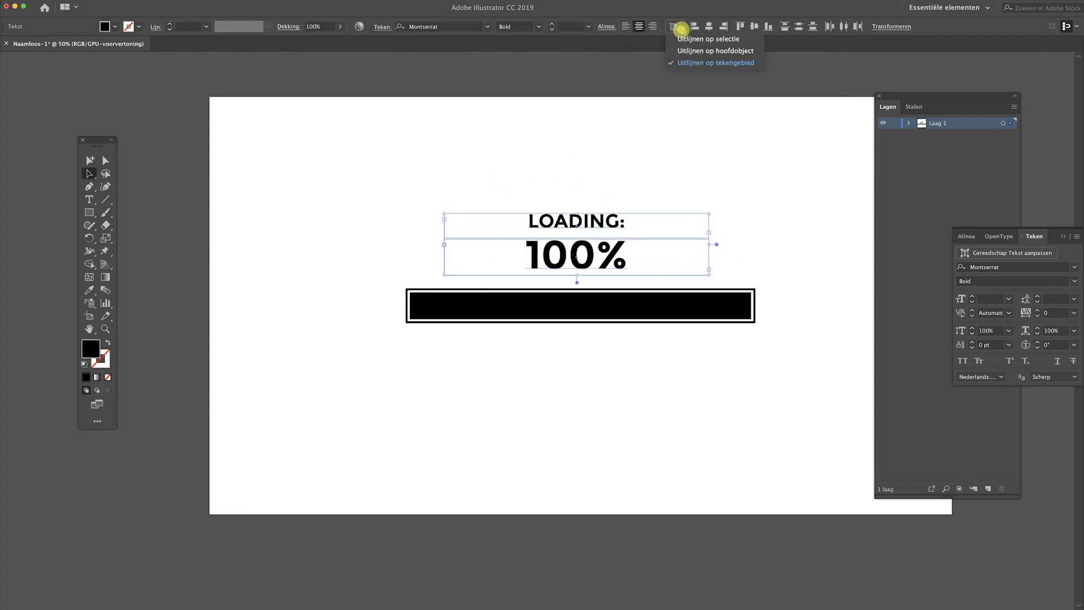
left_click(675, 26)
left_click(708, 27)
left_click_drag(729, 192, 431, 388)
left_click_drag(599, 220, 600, 262)
left_click(591, 176)
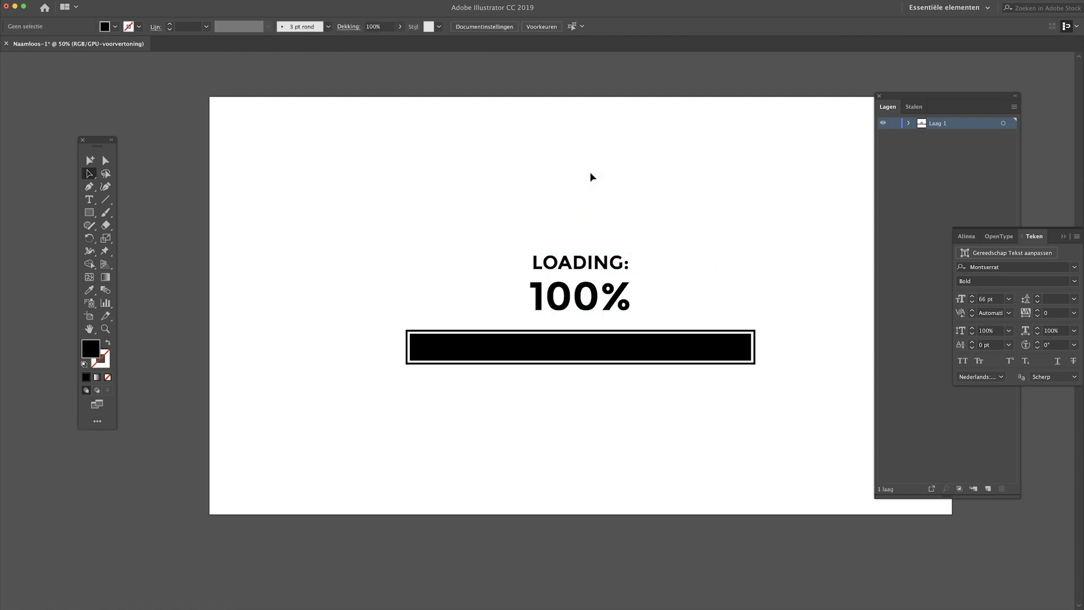
Nudge the 100% text up slightly on the artboard.
left_click_drag(615, 397, 616, 397)
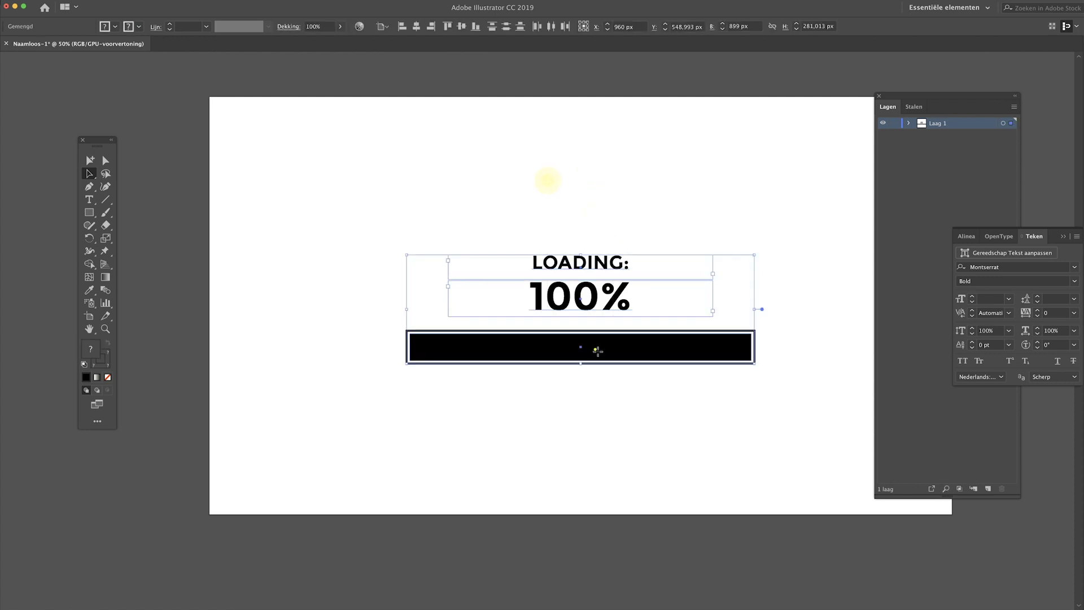
left_click_drag(593, 347, 610, 394)
scroll(602, 367, "up", 3)
left_click(593, 239)
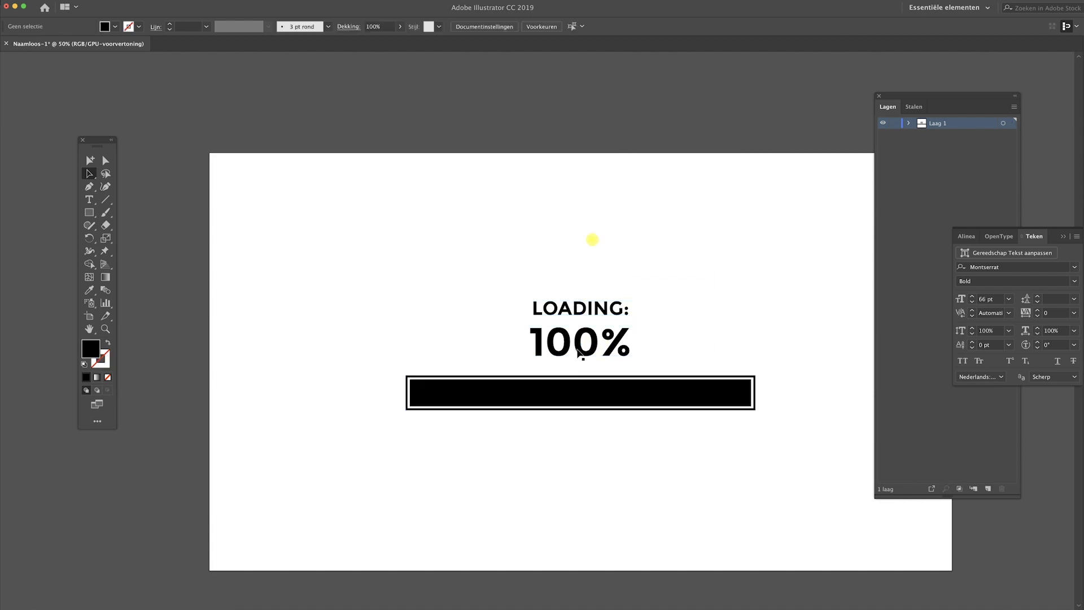
left_click_drag(581, 346, 581, 342)
left_click(574, 273)
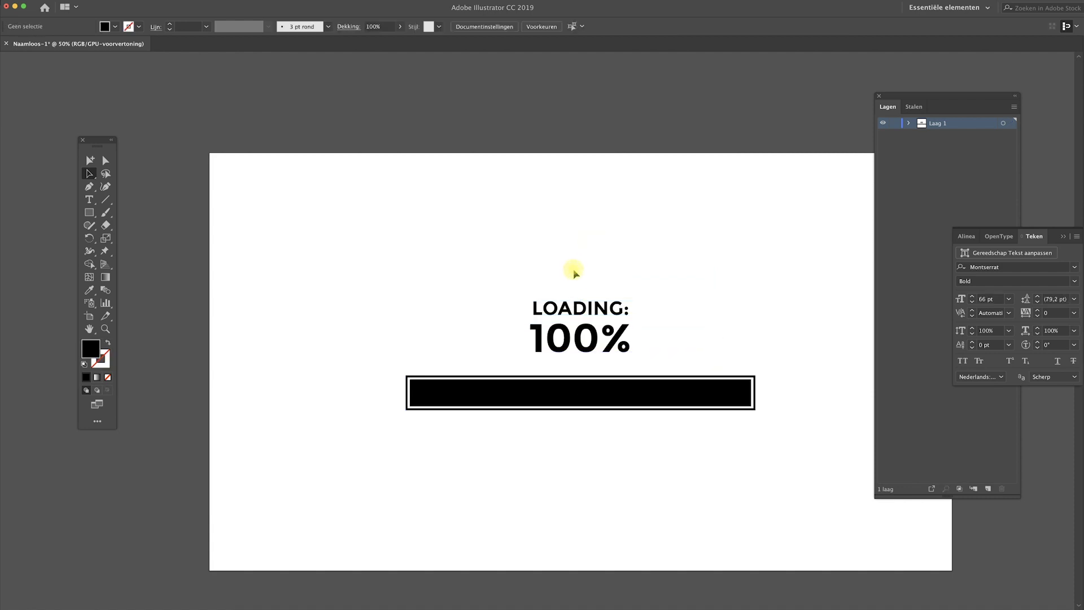
Select all characters of the 100% text and copy them.
left_click(593, 342)
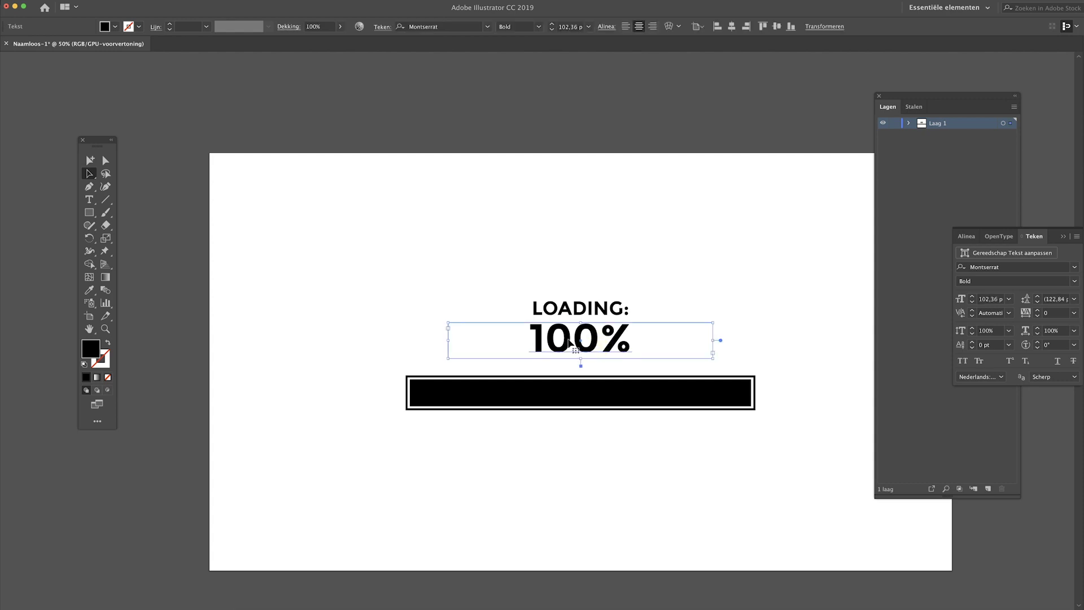
key("t")
left_click(560, 341)
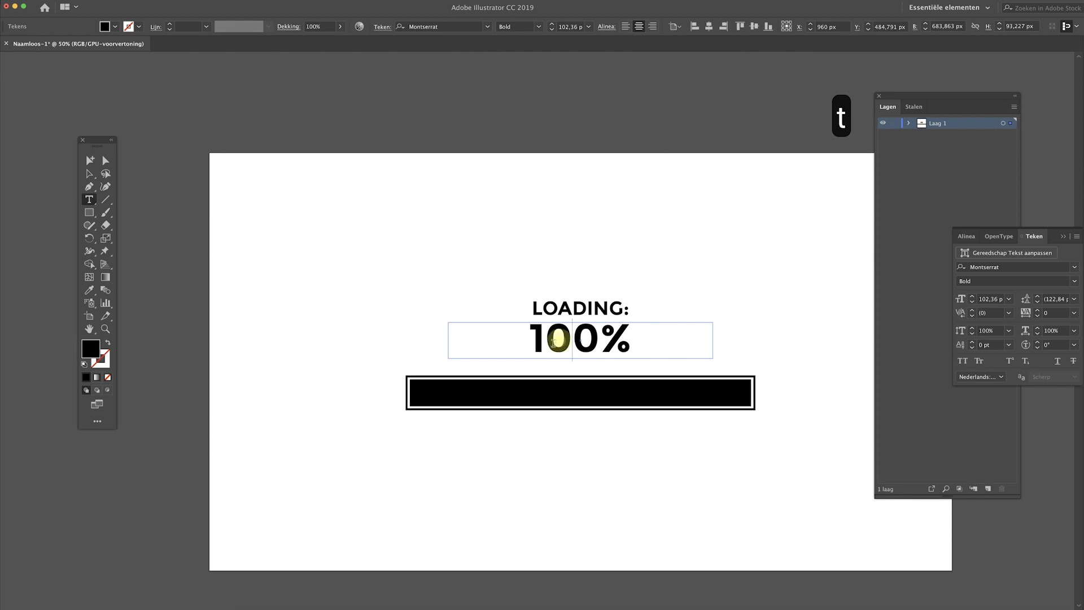
left_click_drag(554, 342, 649, 343)
key("super+a")
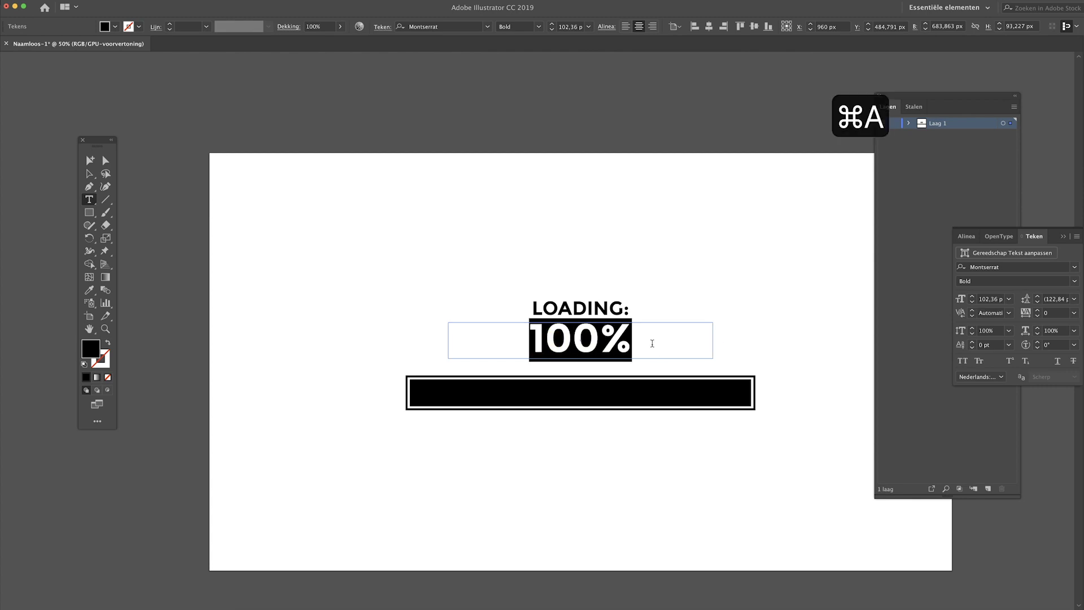
key("super+c")
left_click(106, 161)
left_click(407, 286)
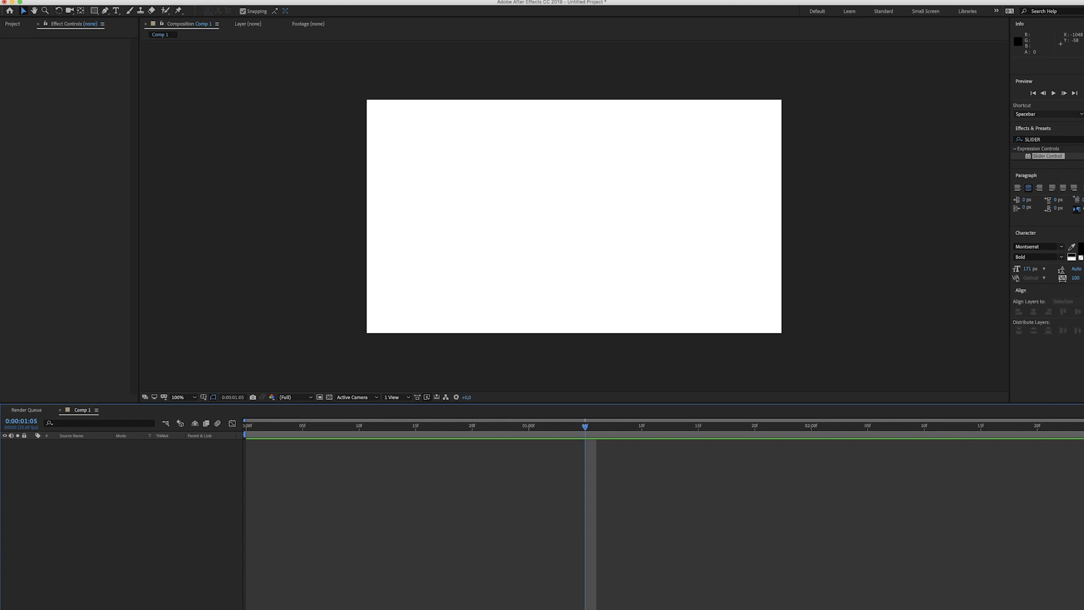
Open Comp 1's Composition Settings showing HDTV 1080 25, 1920×1080, 25 fps, 3 seconds.
key("super+k")
left_click_drag(457, 174, 493, 178)
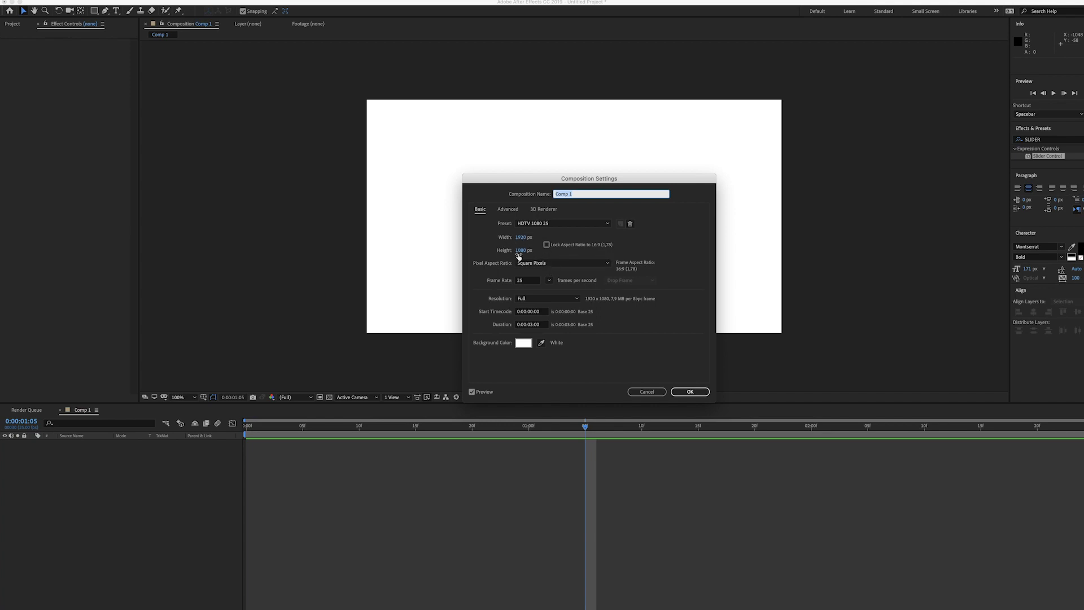
Confirm the settings and create a new text layer containing the pasted '100%'.
left_click(690, 391)
right_click(93, 457)
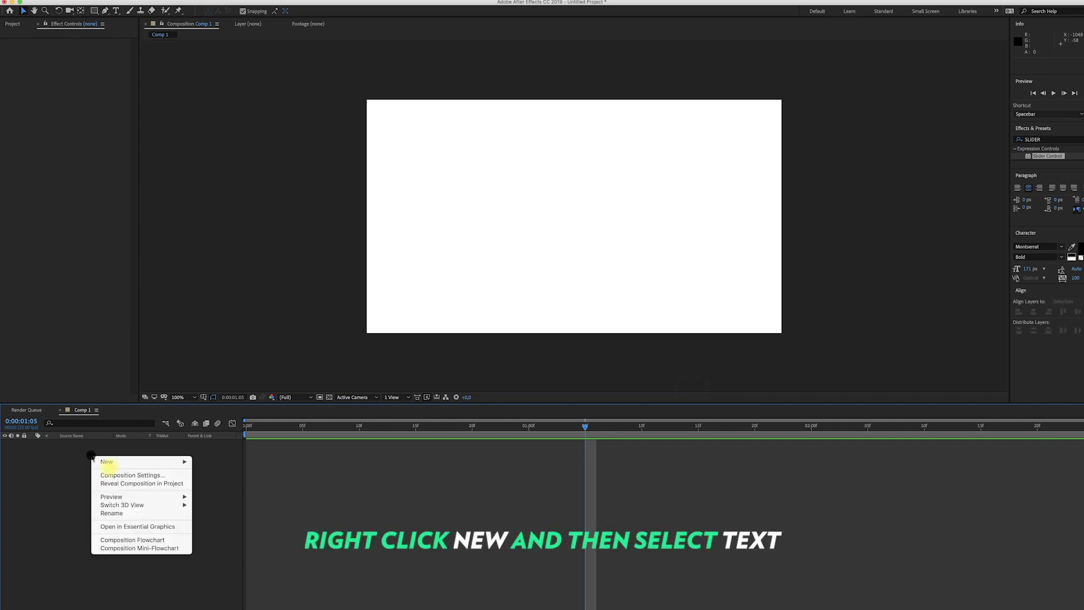
mouse_move(108, 462)
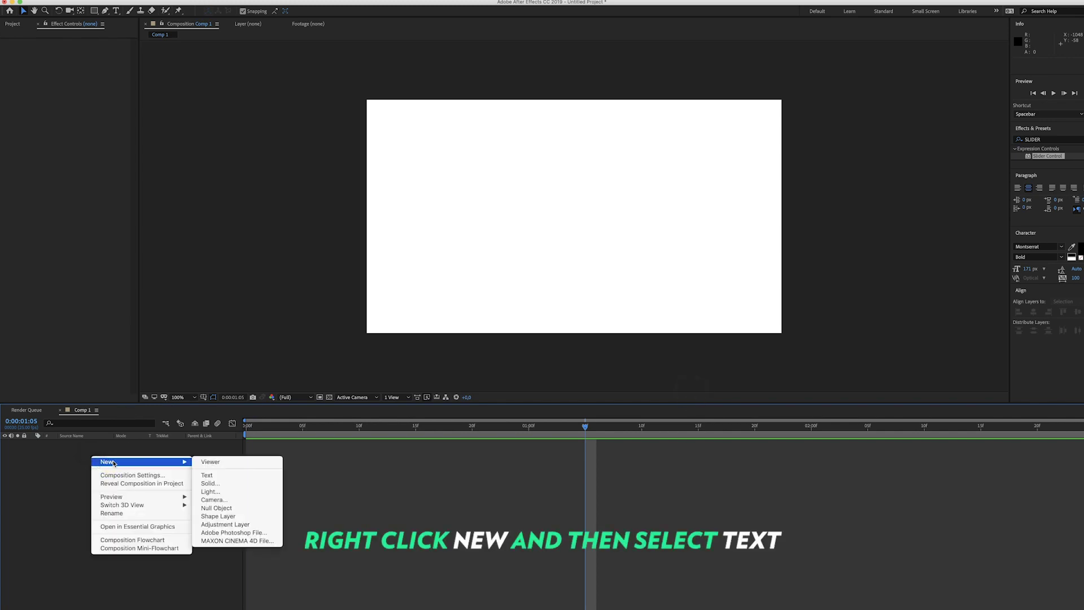
left_click(215, 476)
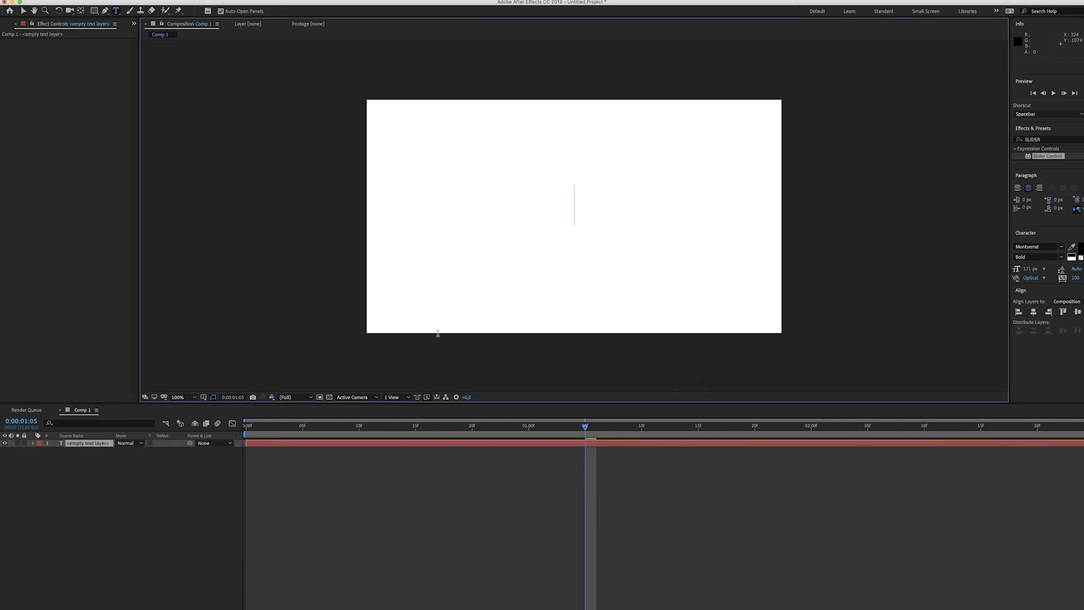
key("super+v")
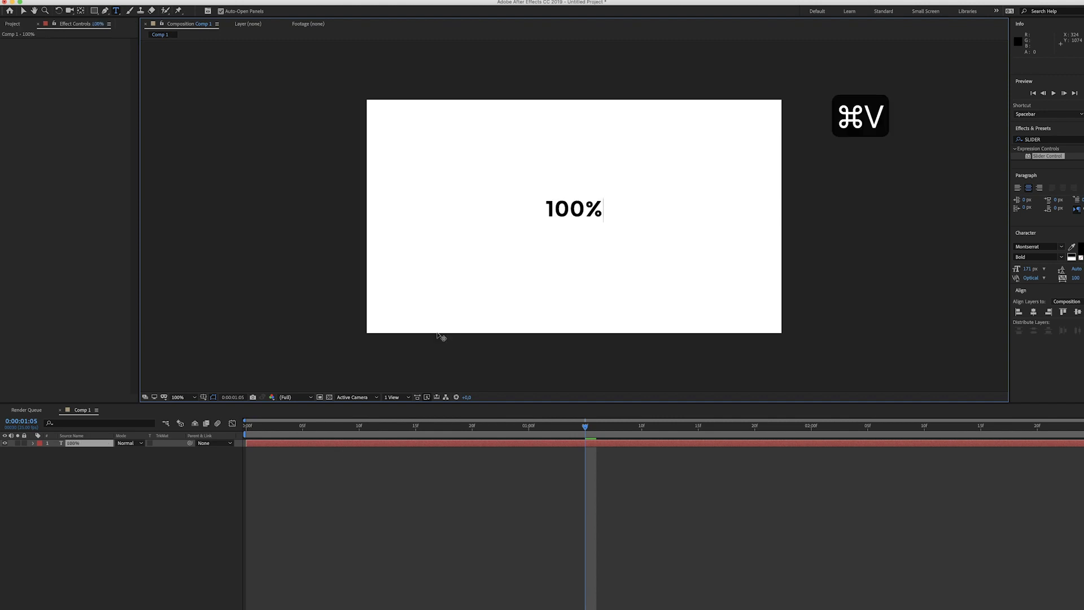
left_click_drag(555, 214, 587, 214)
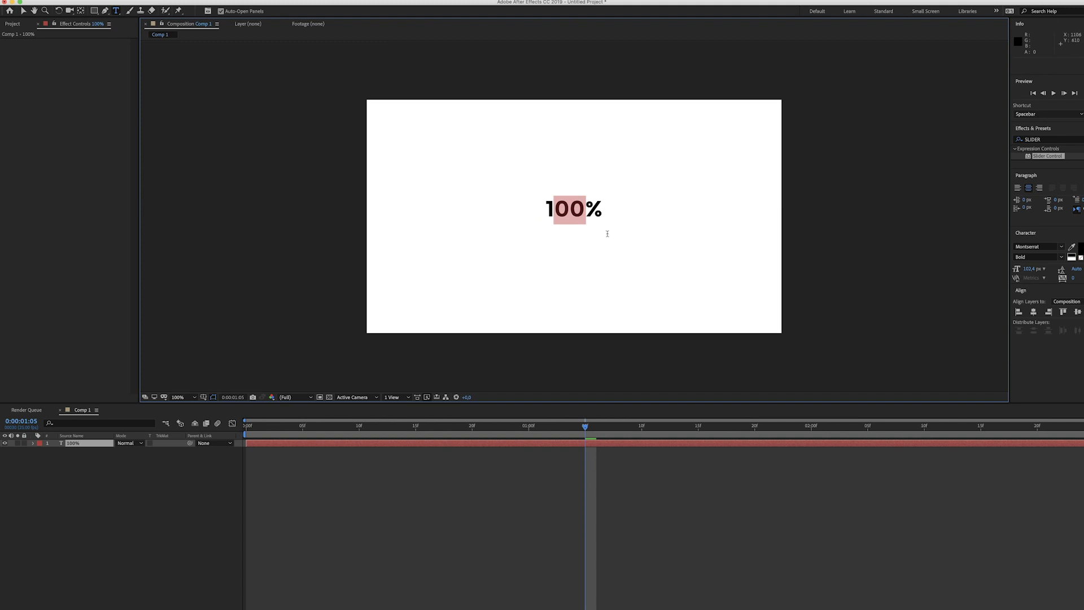
left_click(24, 11)
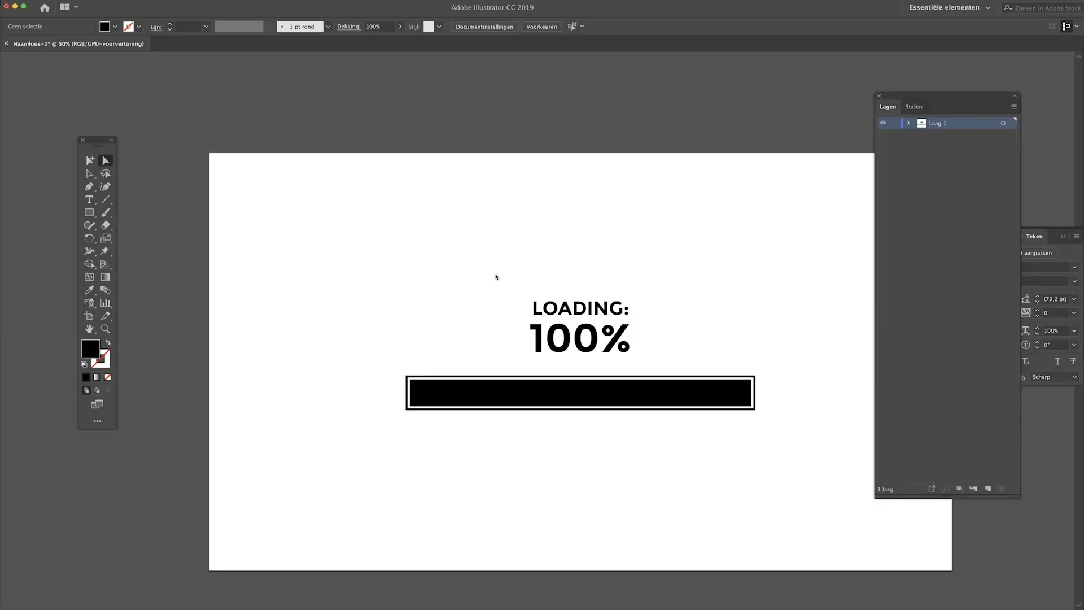
Select all of the LOADING: text with the Type tool and copy it.
key("t")
left_click(563, 312)
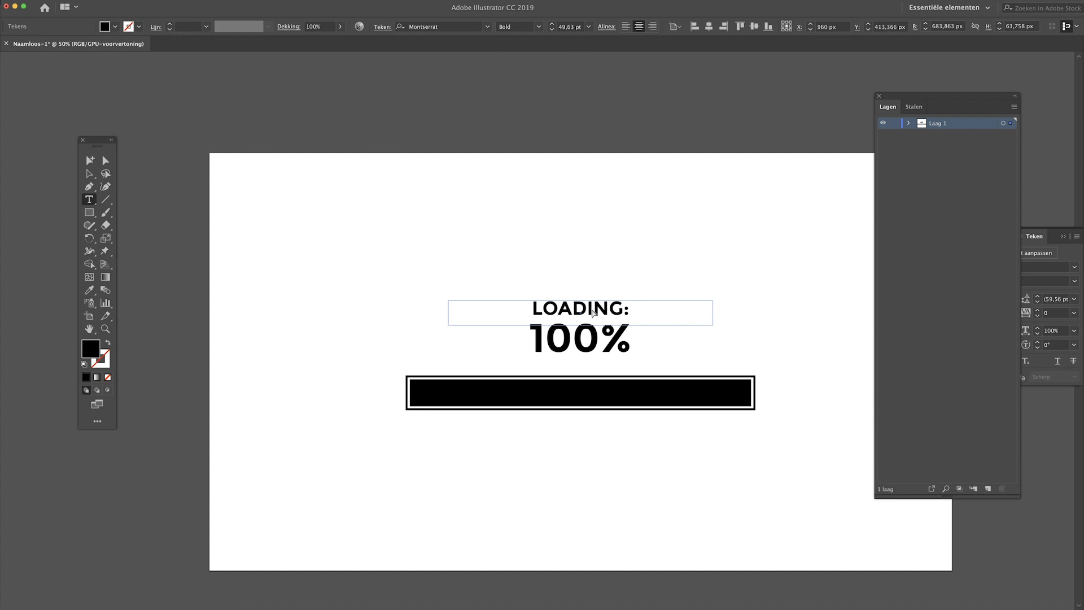
key("super+a")
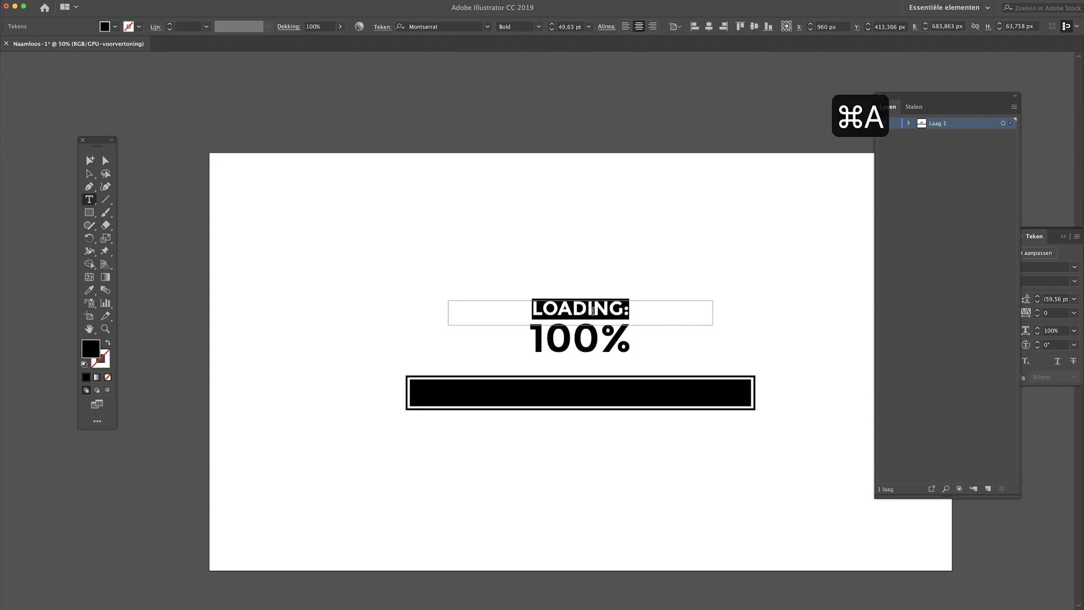
key("super+c")
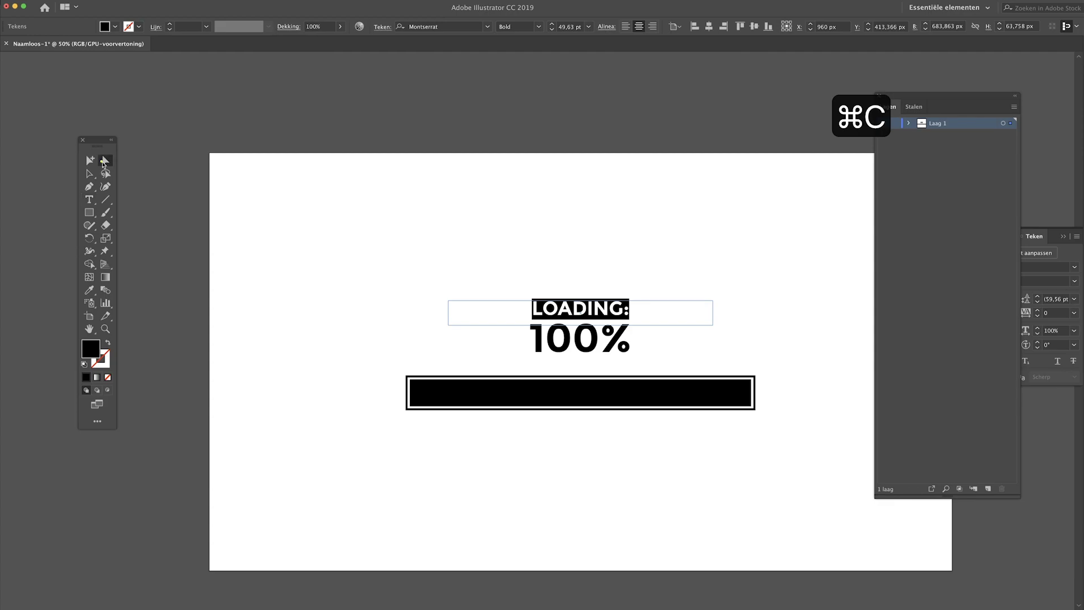
left_click(103, 163)
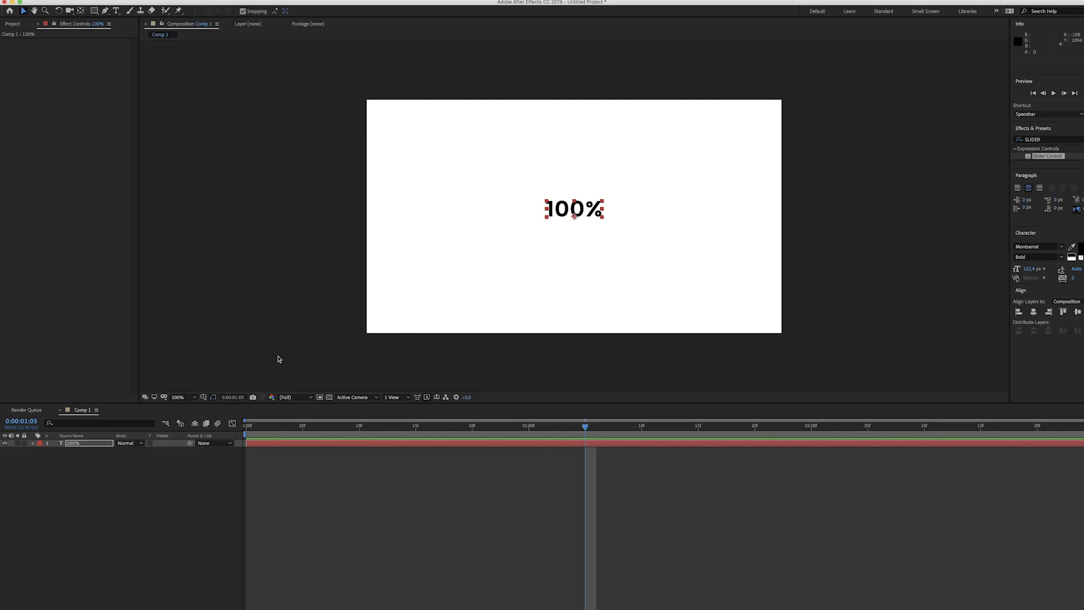
Add a new text layer with pasted 'LOADING:' and adjust the layout so it sits above 100%.
left_click(104, 492)
right_click(106, 488)
mouse_move(148, 490)
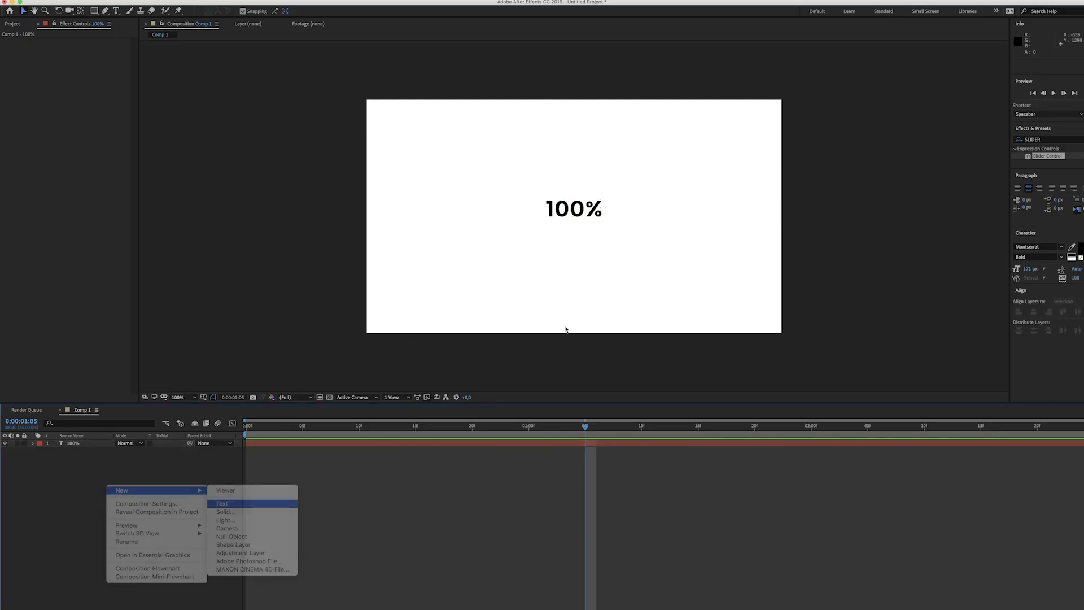
key("Return")
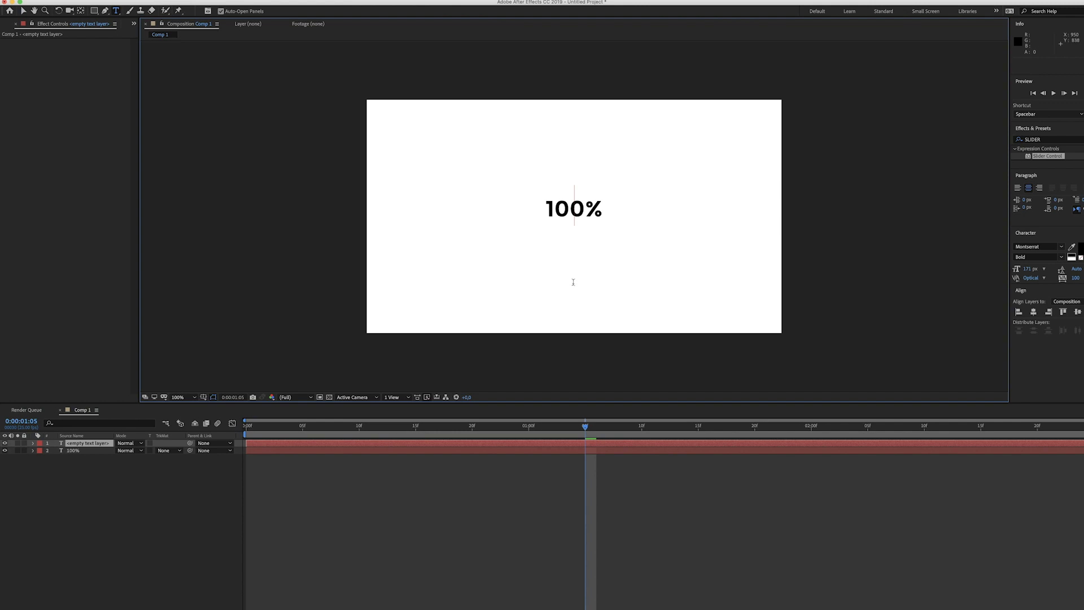
key("super+v")
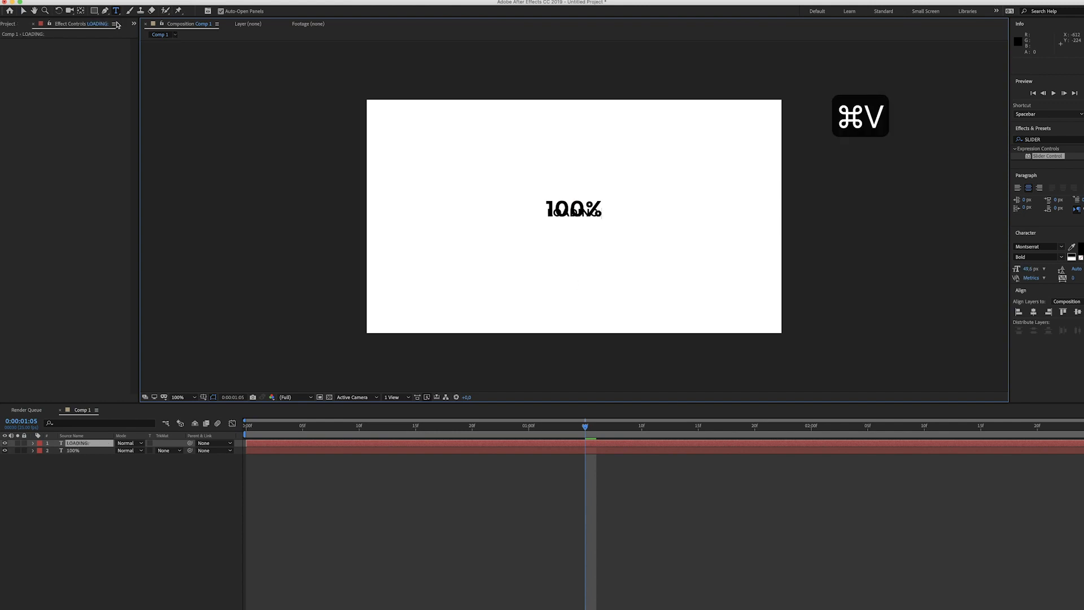
left_click(23, 11)
left_click(567, 213)
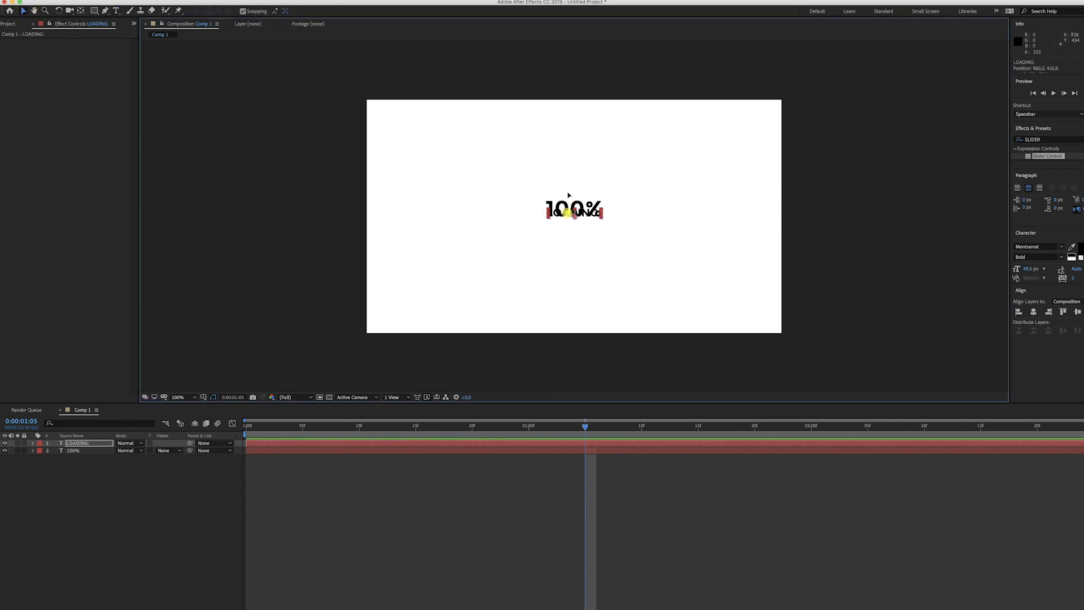
key("Caps_Lock")
key("Caps_Lock")
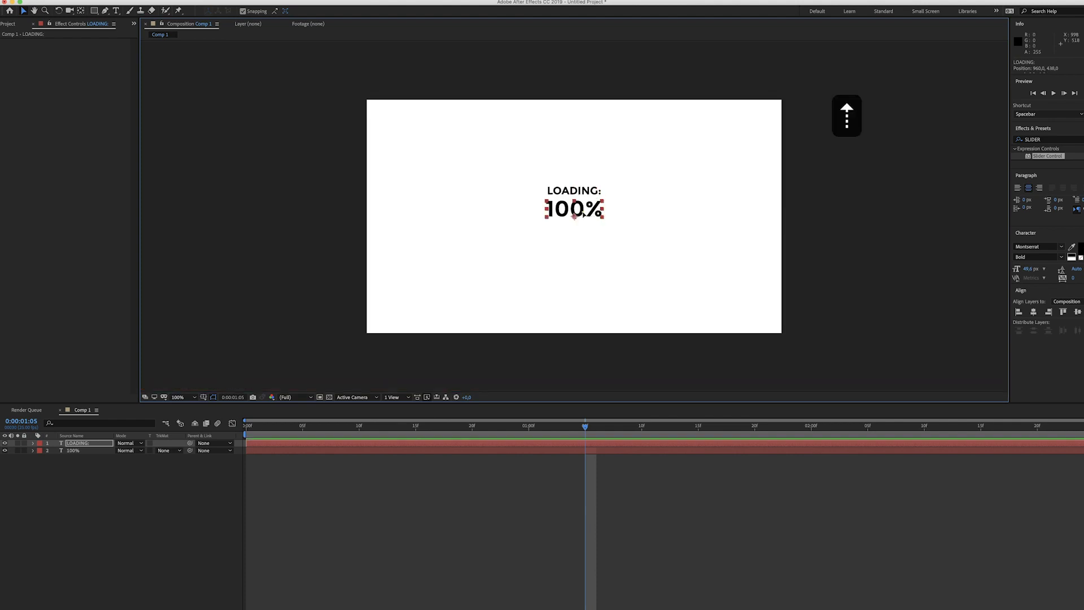
left_click(579, 210)
key("Up")
key("Up")
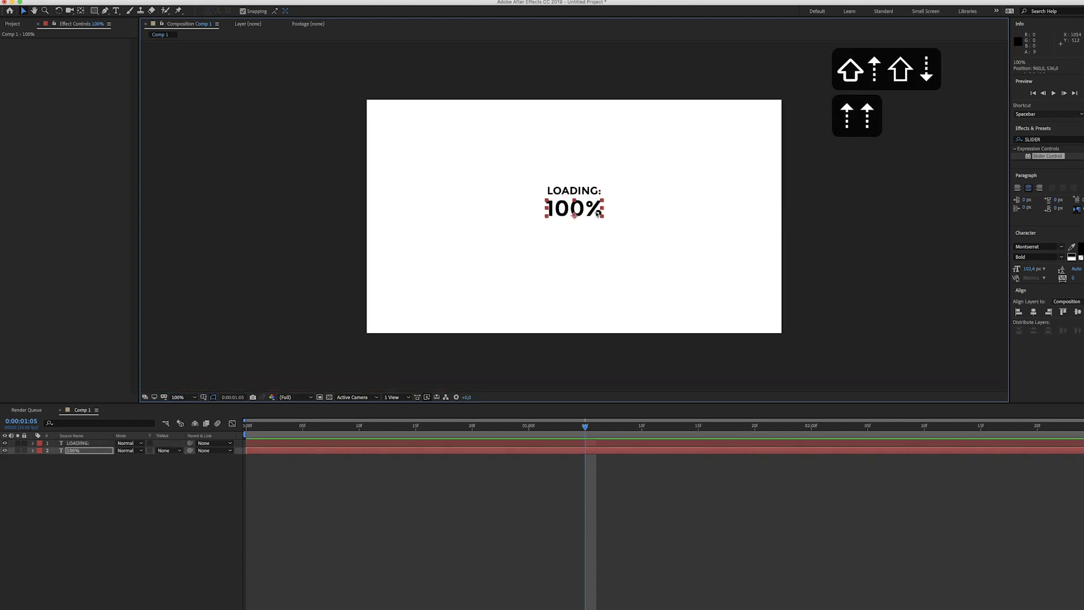
left_click(815, 235)
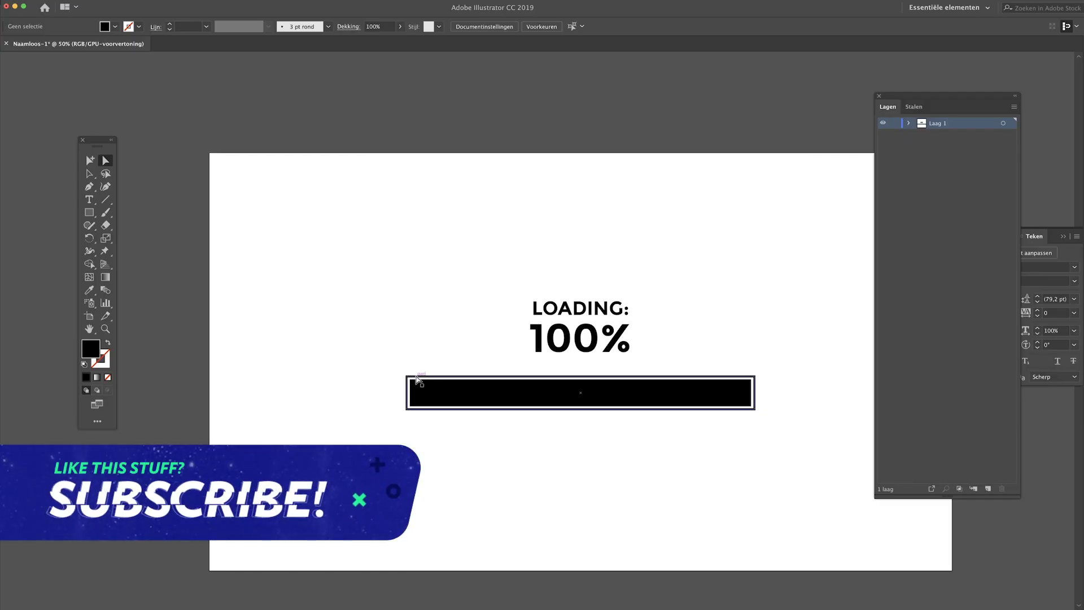
Select the black loading bar in Illustrator and copy it.
key("v")
left_click(417, 377)
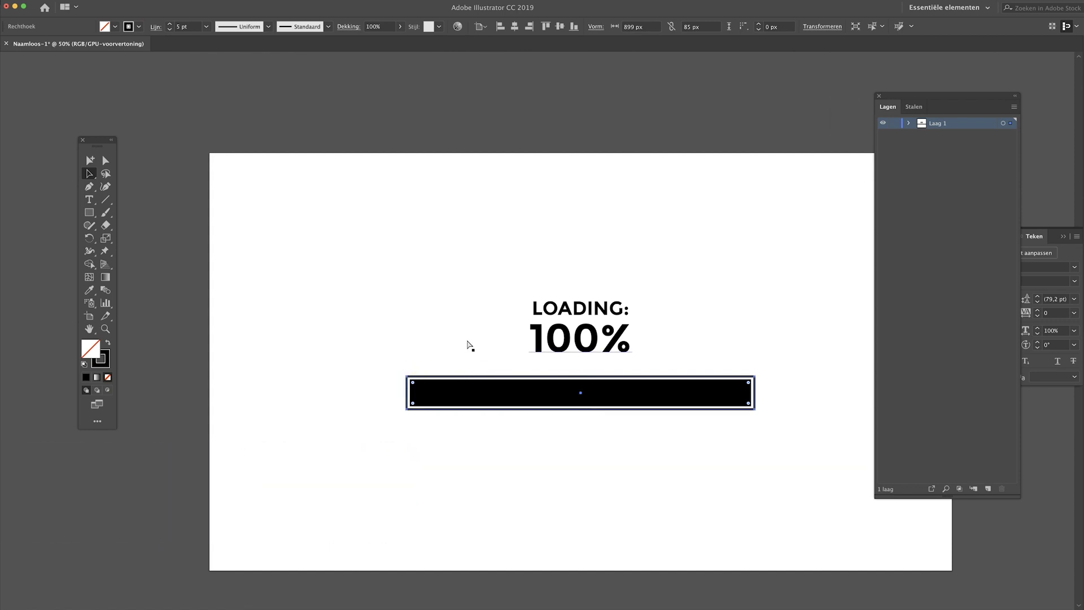
key("super+c")
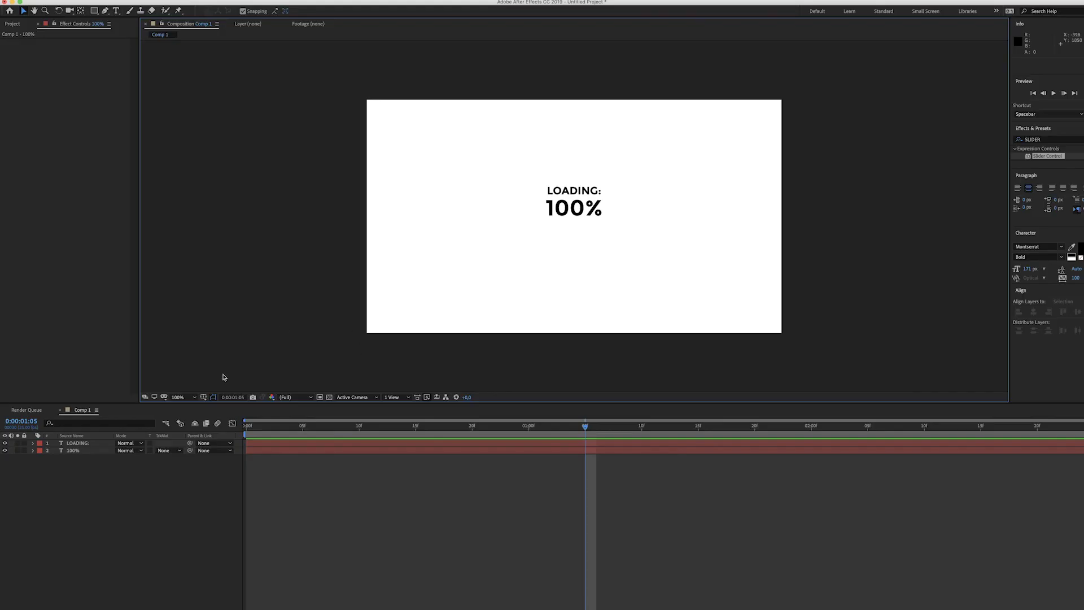
Create Shape Layer 1 holding the pasted bar path and select it.
right_click(85, 480)
mouse_move(131, 487)
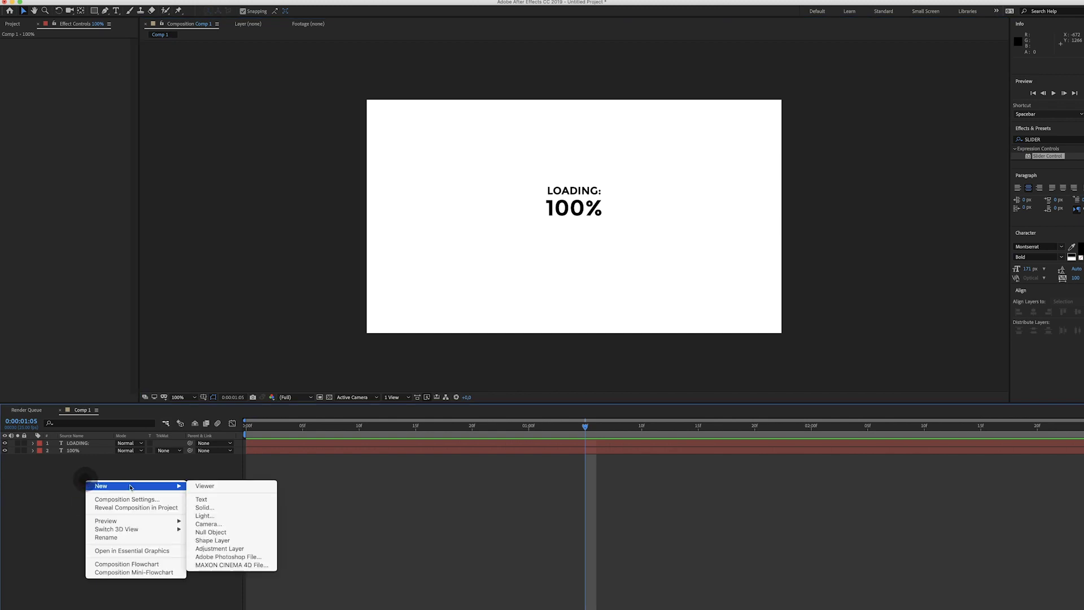
left_click(249, 541)
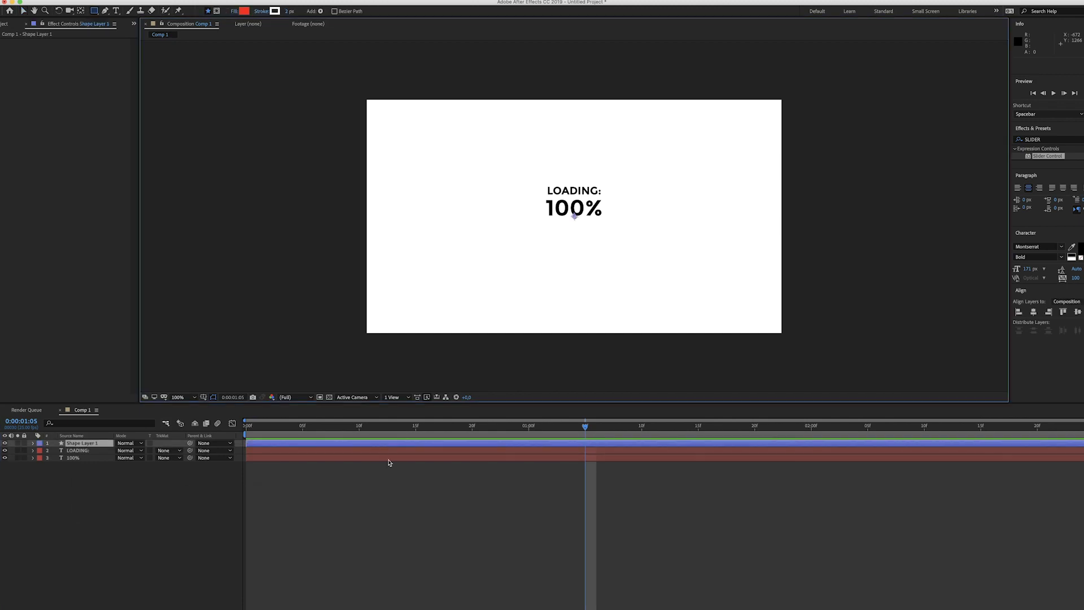
key("super+v")
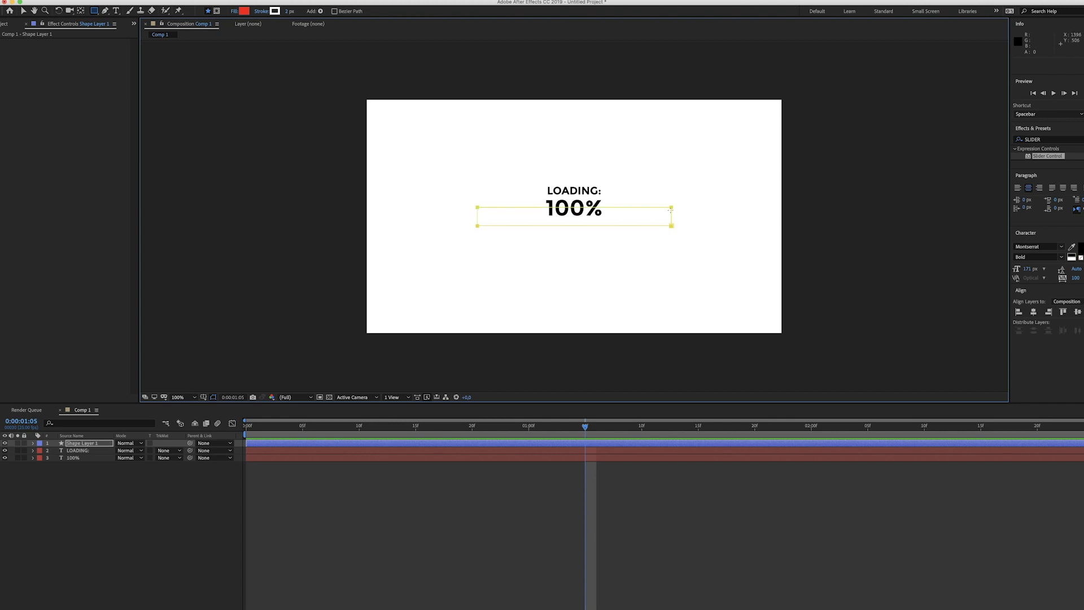
left_click(23, 14)
left_click(259, 174)
left_click(429, 268)
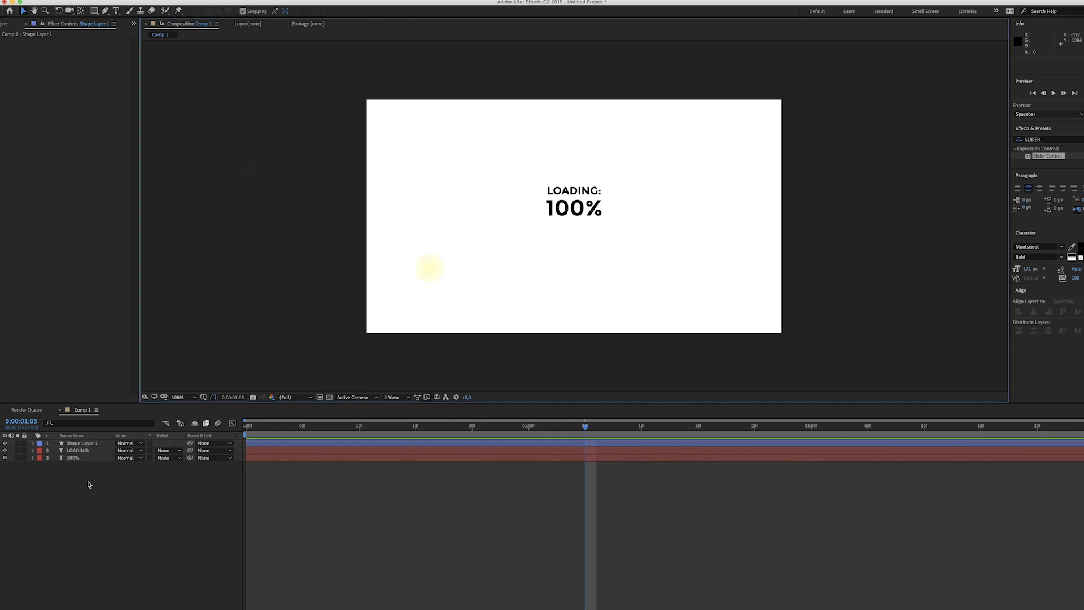
left_click(80, 444)
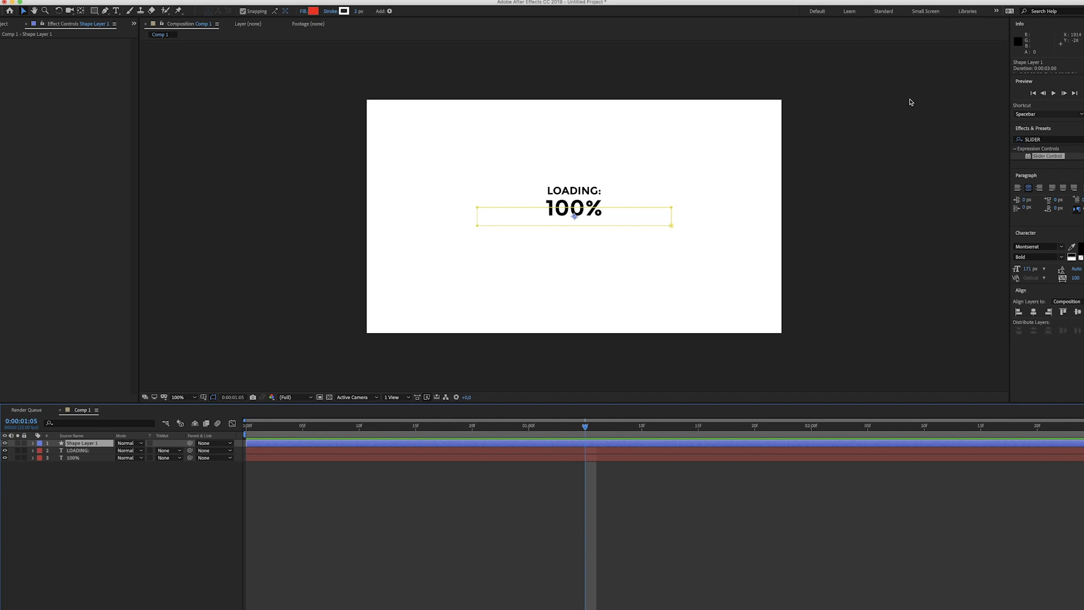
left_click(1051, 138)
Apply the Stroke effect to Shape Layer 1 and set its colour to black.
type("stroke")
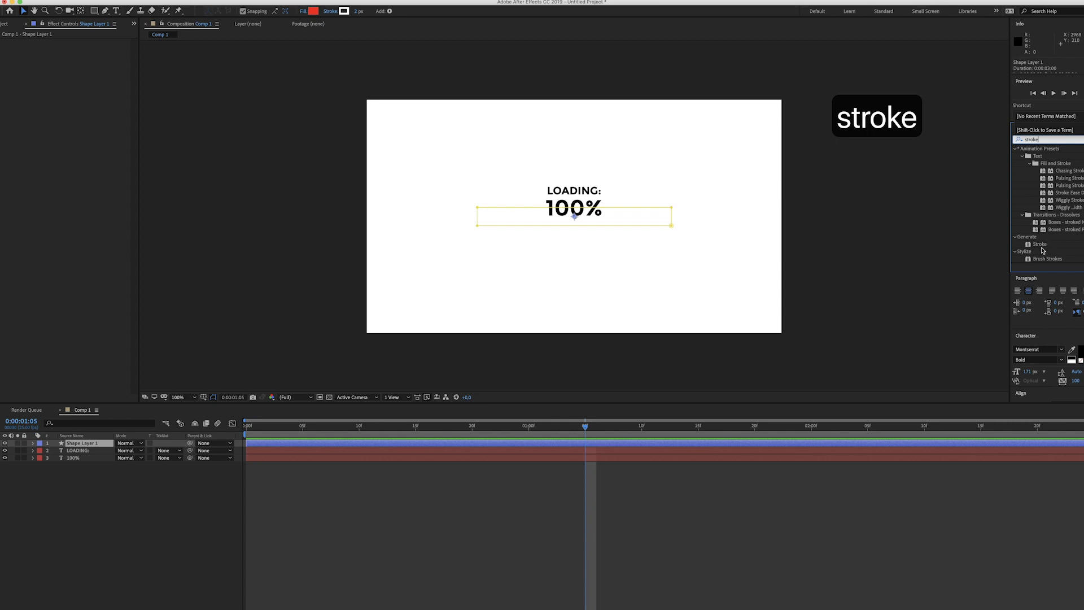
left_click(1041, 203)
mouse_move(1041, 204)
left_mouse_down()
mouse_move(79, 399)
mouse_move(90, 445)
left_mouse_up()
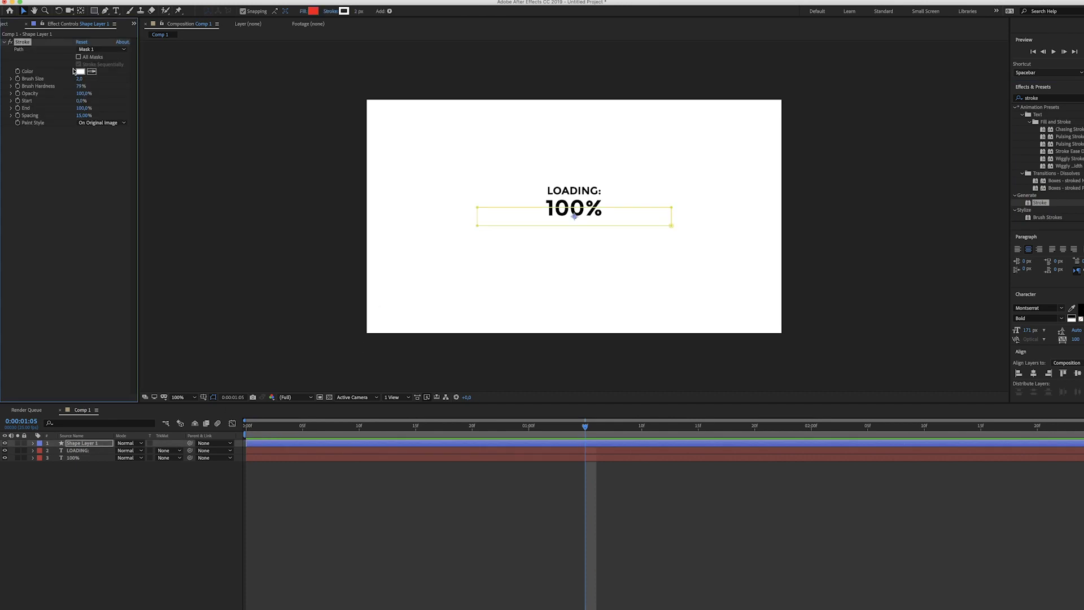
left_click(81, 72)
left_click(526, 395)
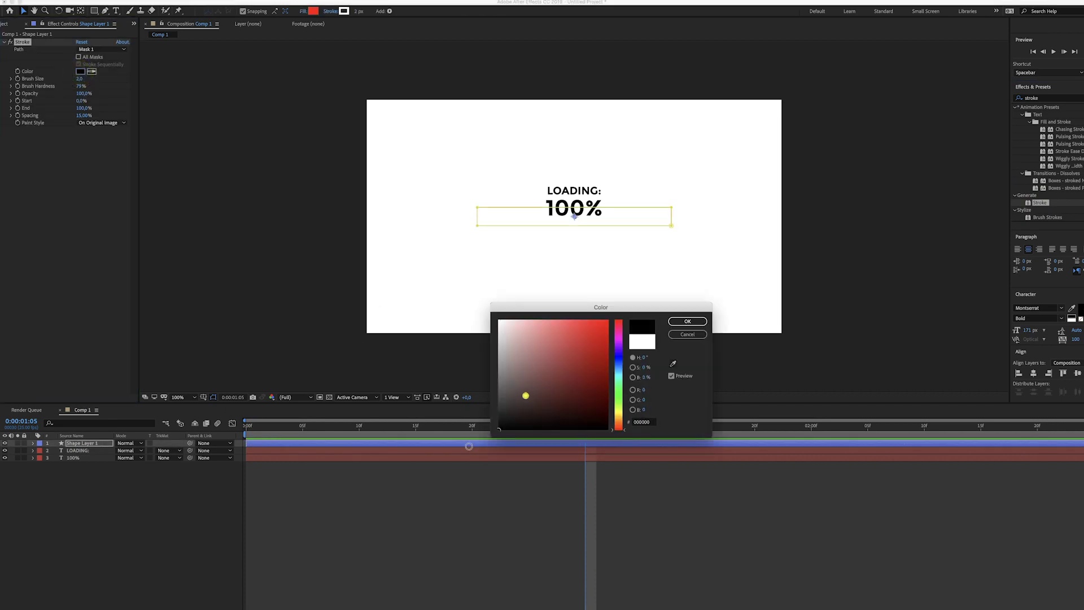
key("Return")
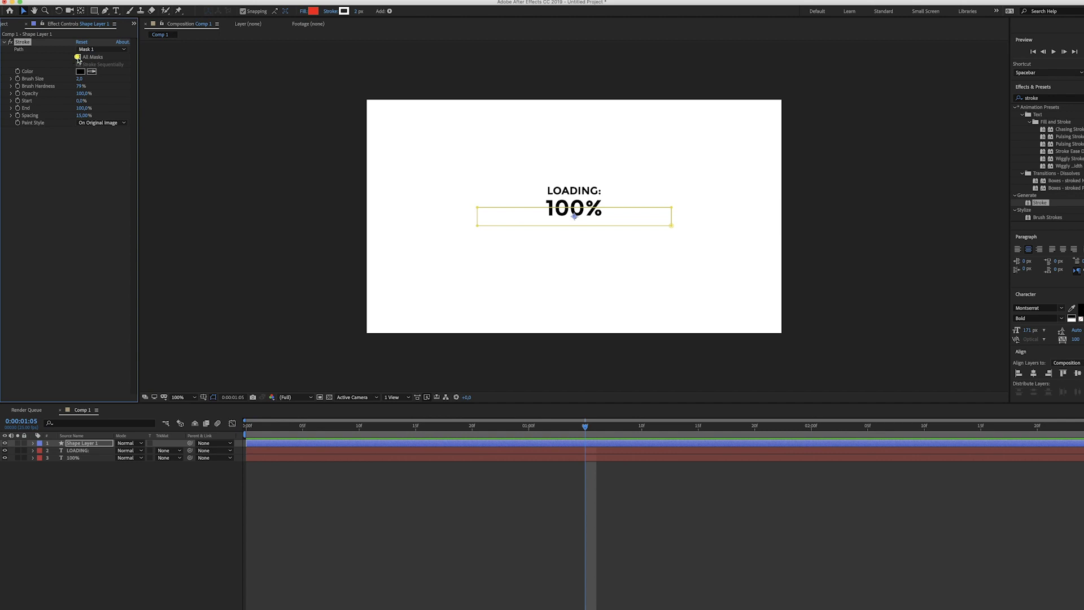
Make the stroke draw All Masks with brush size 5 and 100% hardness.
left_click(78, 57)
left_click(79, 79)
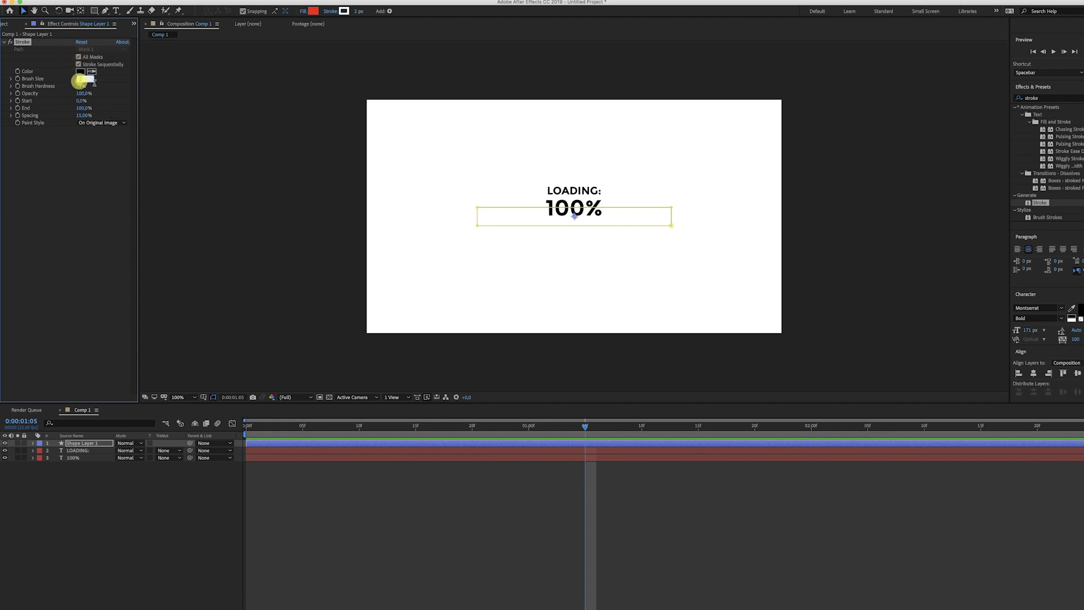
type("5")
key("Return")
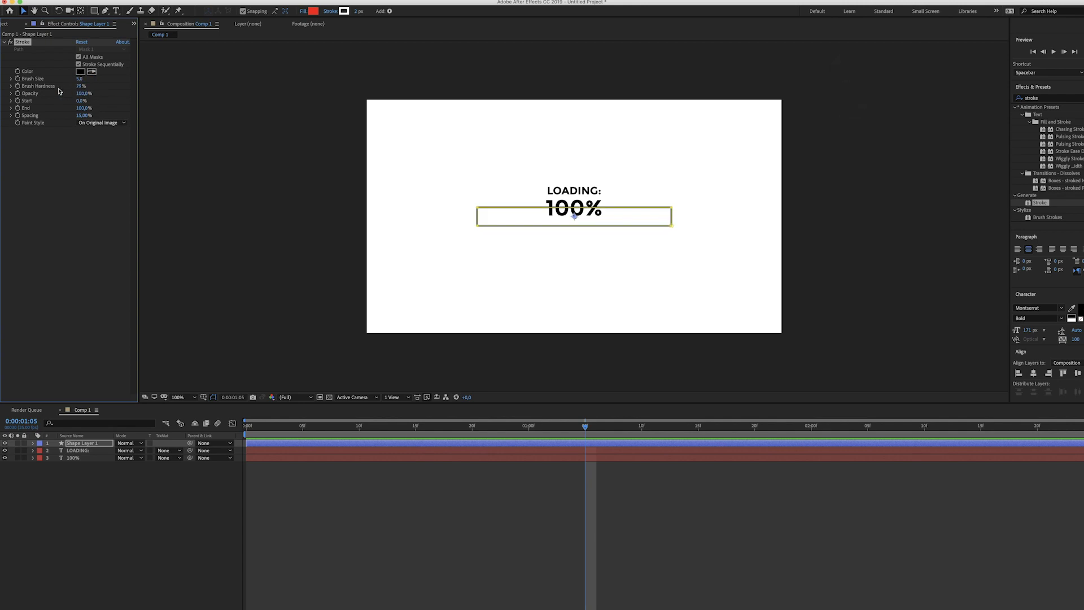
left_click_drag(80, 90, 185, 92)
Nudge the bar outline down so it sits beneath the 100% counter.
left_click(308, 220)
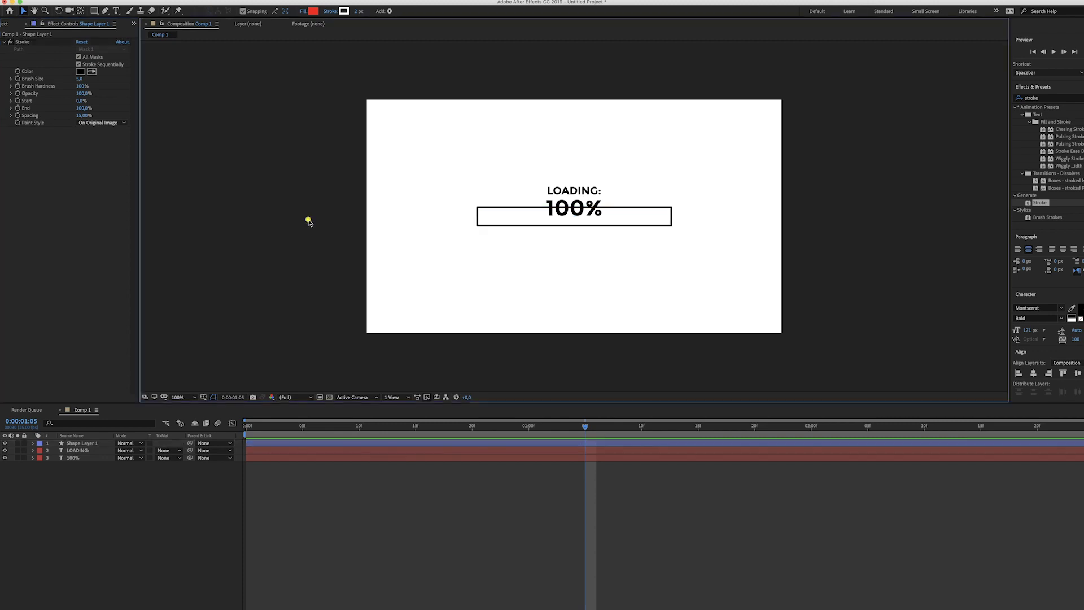
left_click(90, 448)
key("shift+Down")
key("shift+Down")
key("shift+Down")
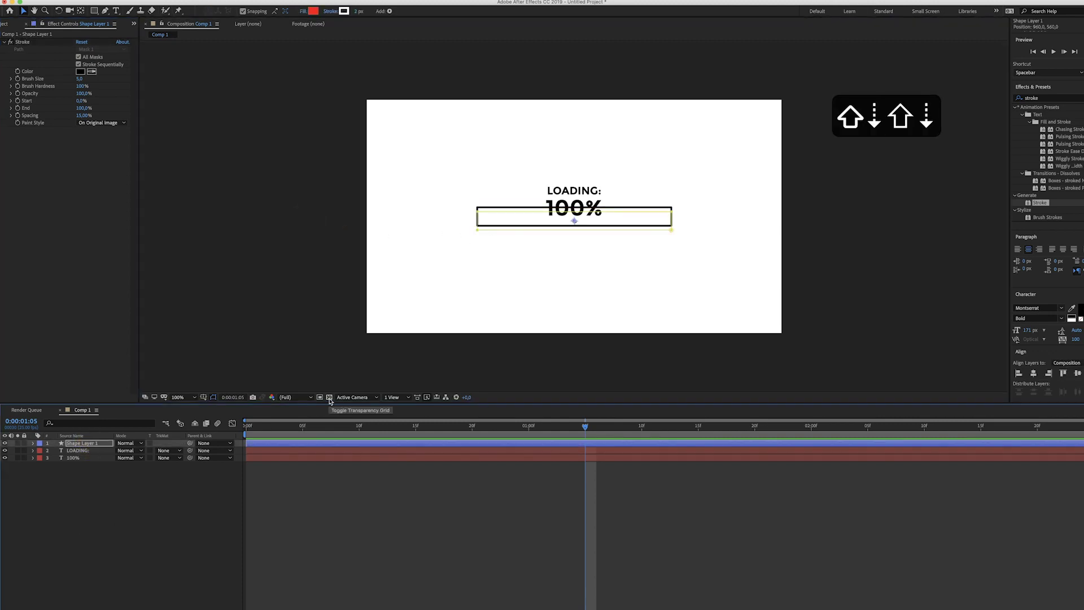
key("shift+Down")
key("shift+Down")
key("shift+Down")
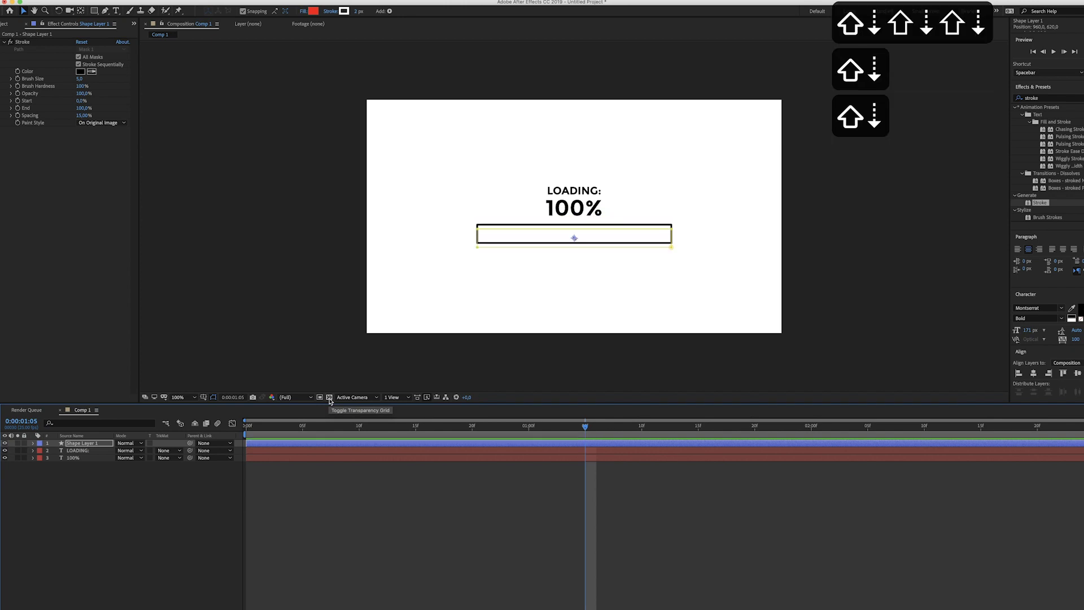
left_click(251, 321)
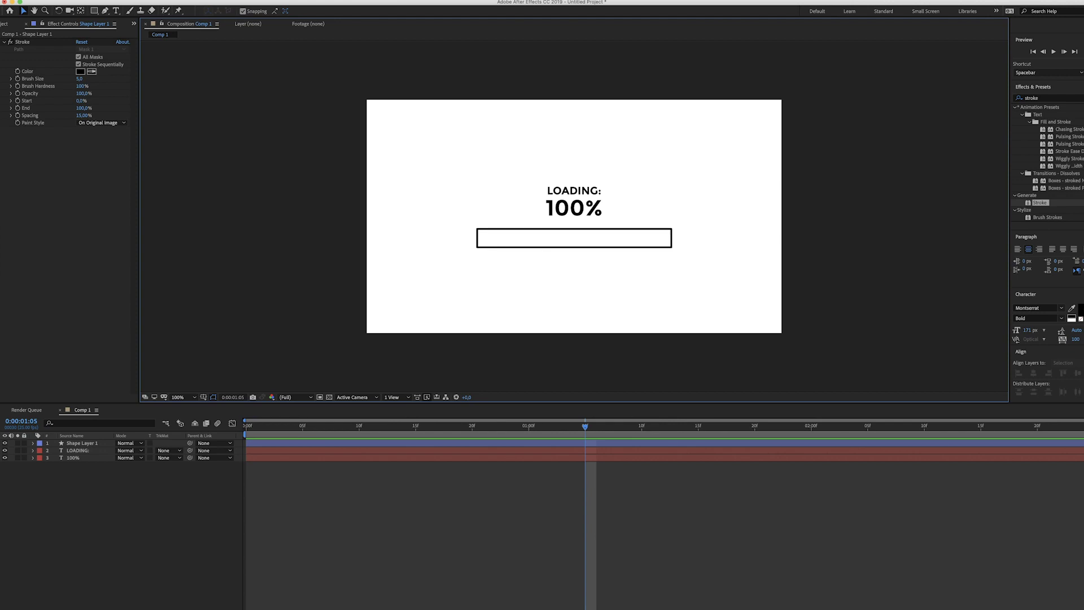
Create a full-frame 1920×1080 black (000000) solid, Black Solid 1, at the top of Comp 1.
right_click(71, 514)
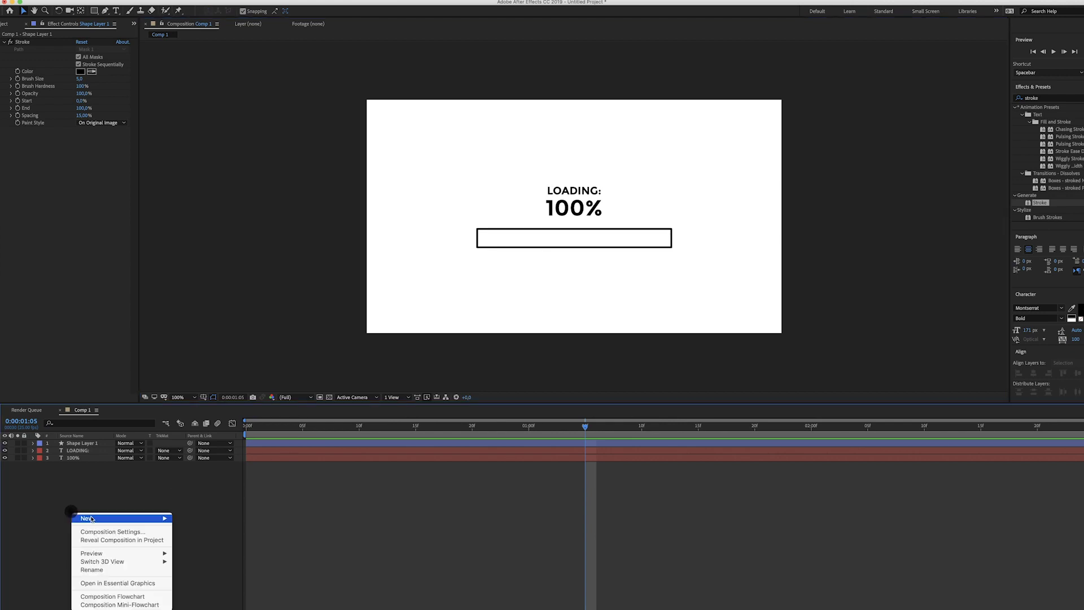
left_click(90, 516)
left_click(192, 540)
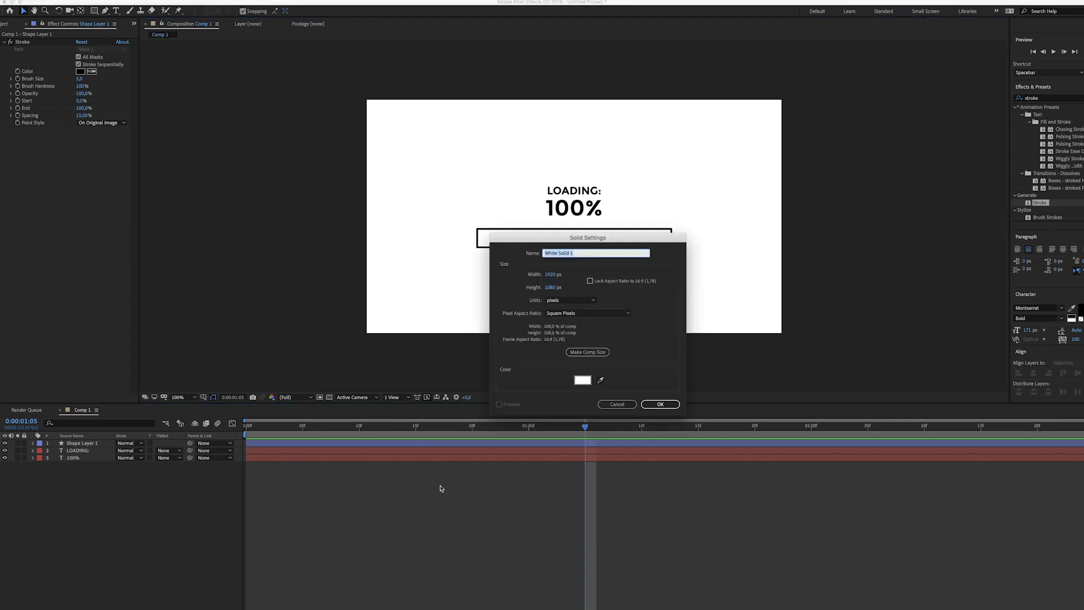
left_click(583, 380)
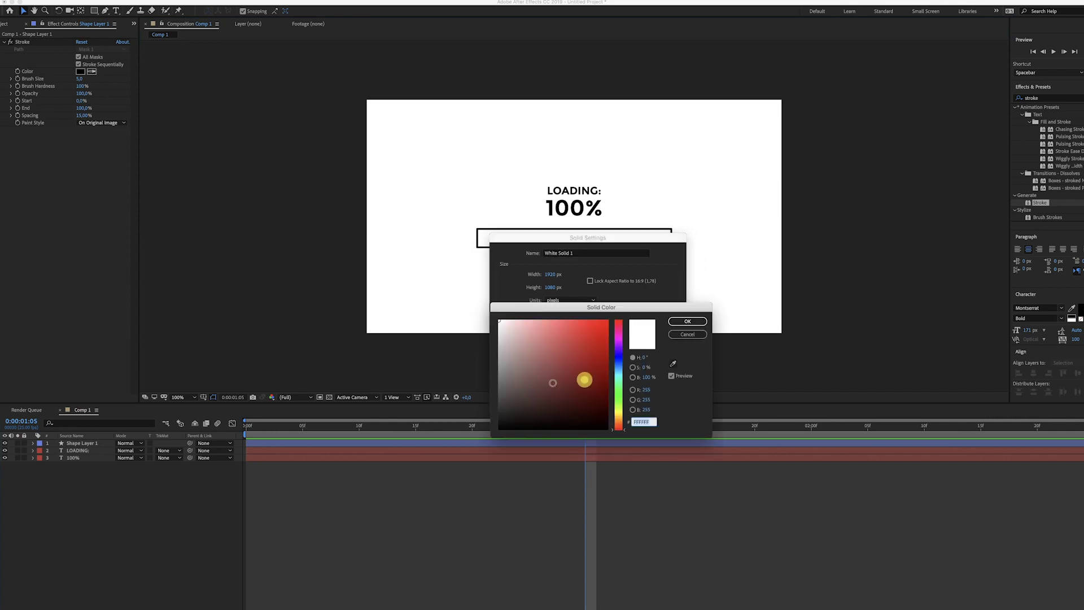
left_click(688, 322)
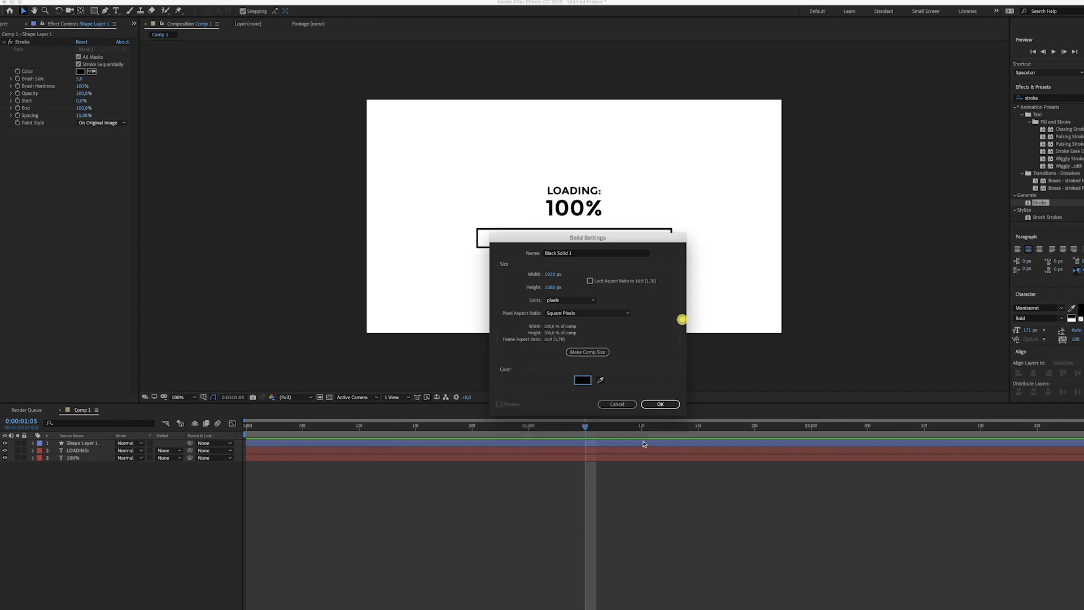
left_click(661, 403)
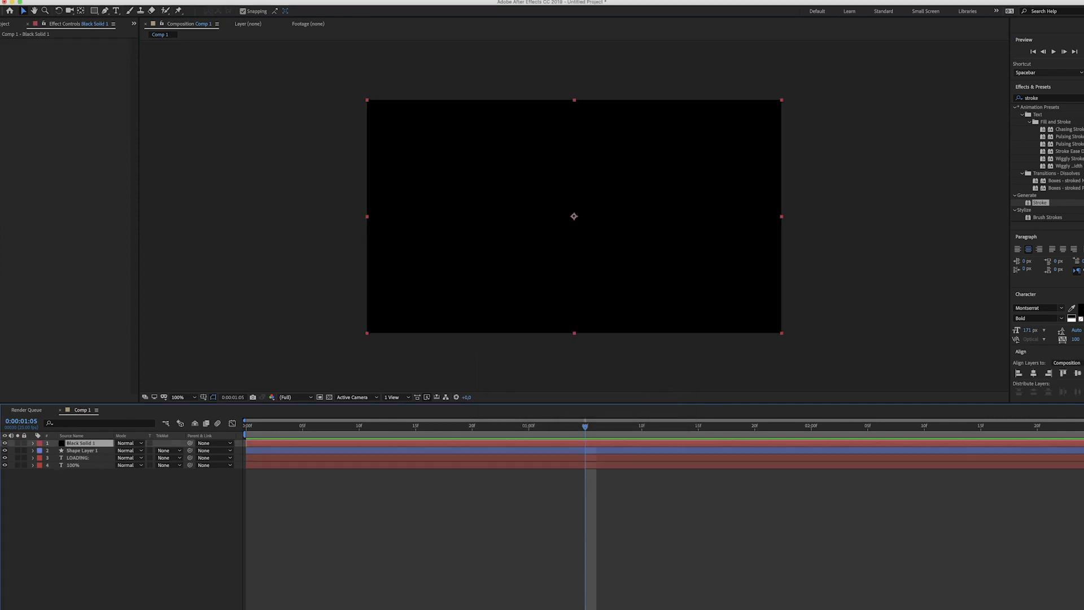
In Illustrator, copy the inner black bar rectangle unmoved, then return to After Effects.
key("super+Tab")
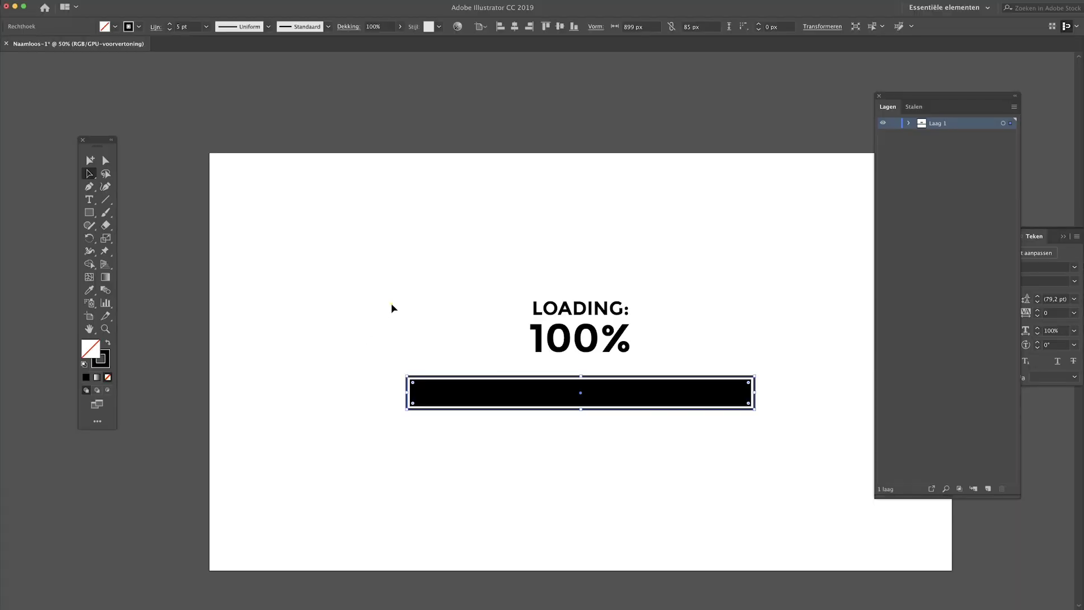
left_click(391, 303)
left_click(458, 392)
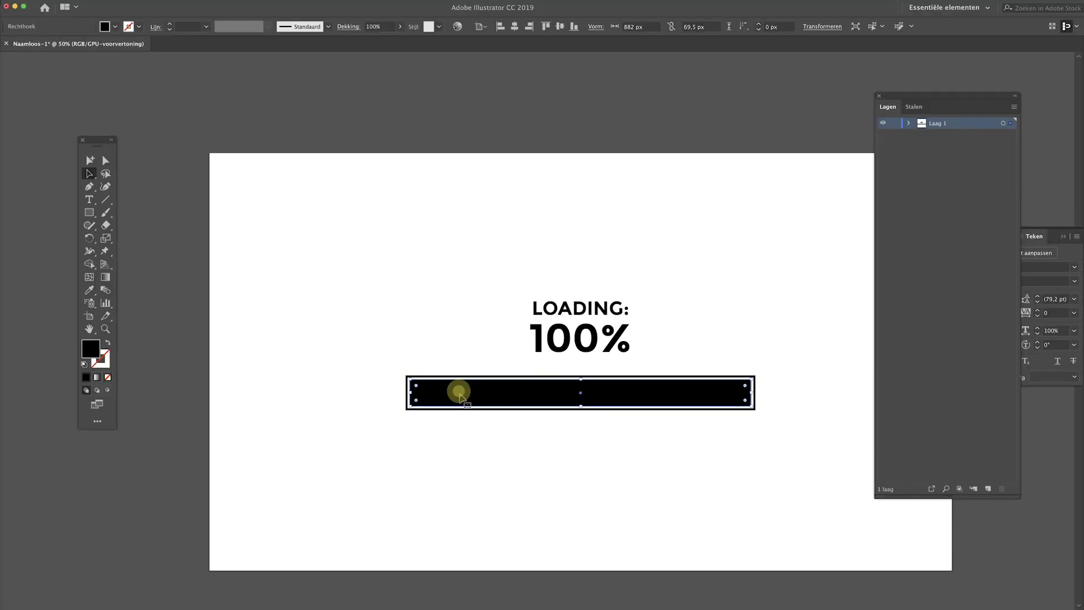
left_click_drag(458, 392, 473, 377)
key("super+z")
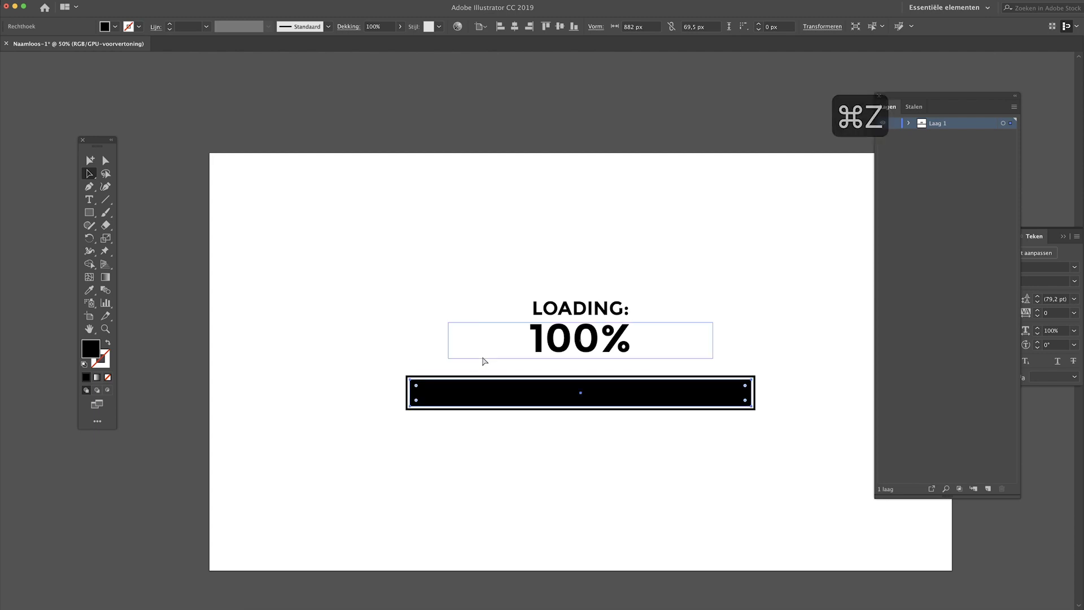
key("super+c")
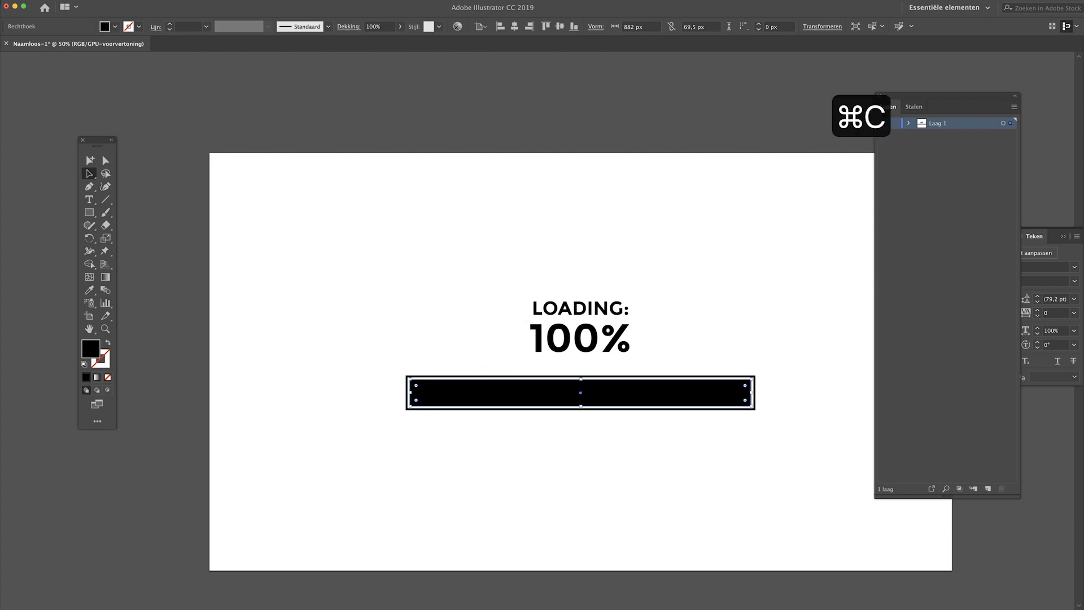
key("super+Tab")
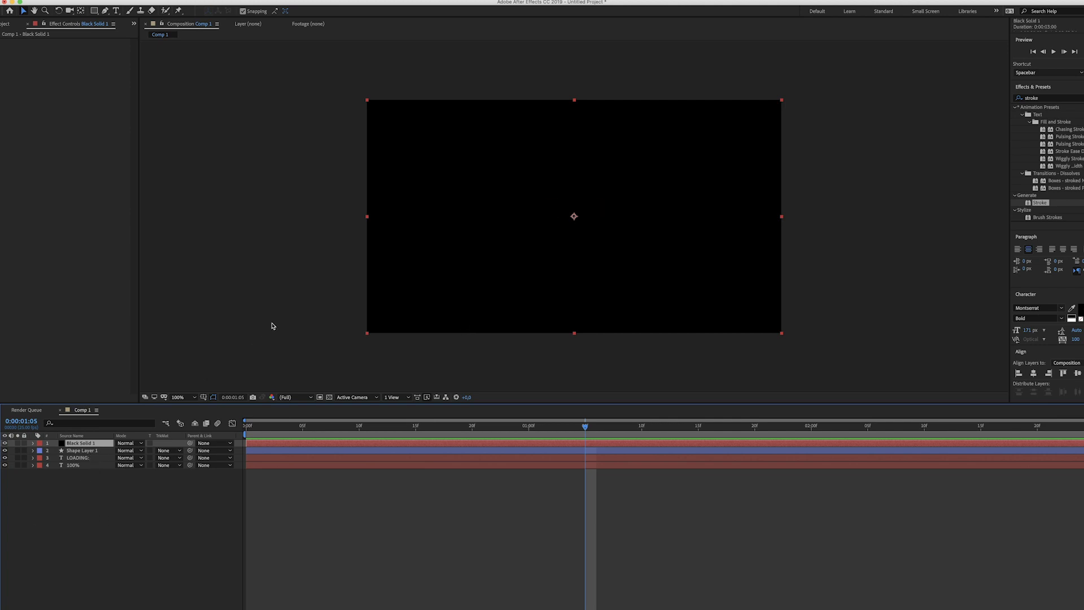
Paste the copied bar path as a mask on Black Solid 1 and reveal the mask.
key("super+v")
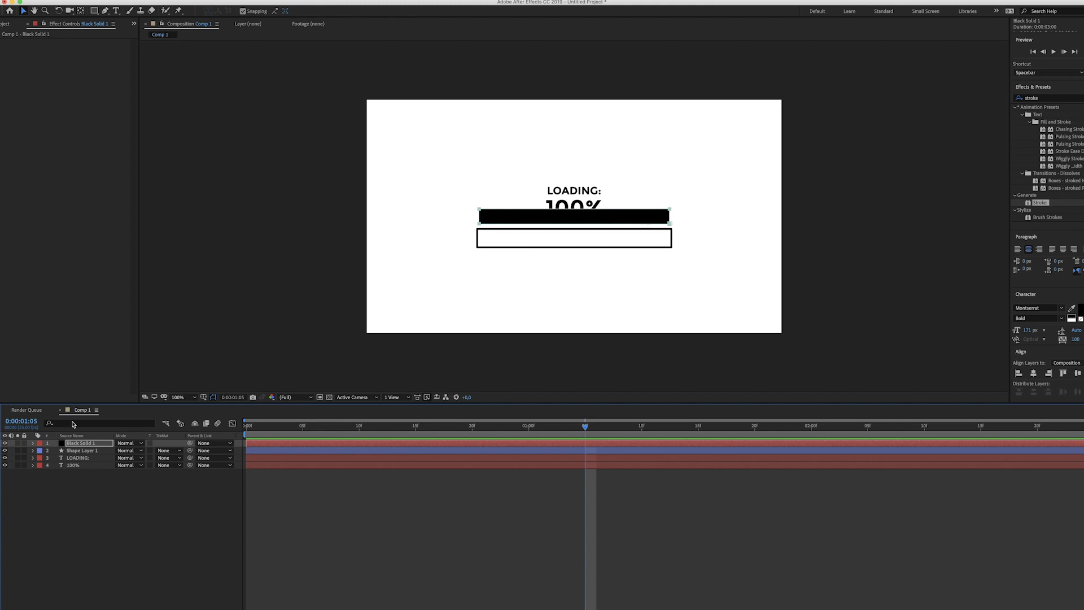
left_click(33, 444)
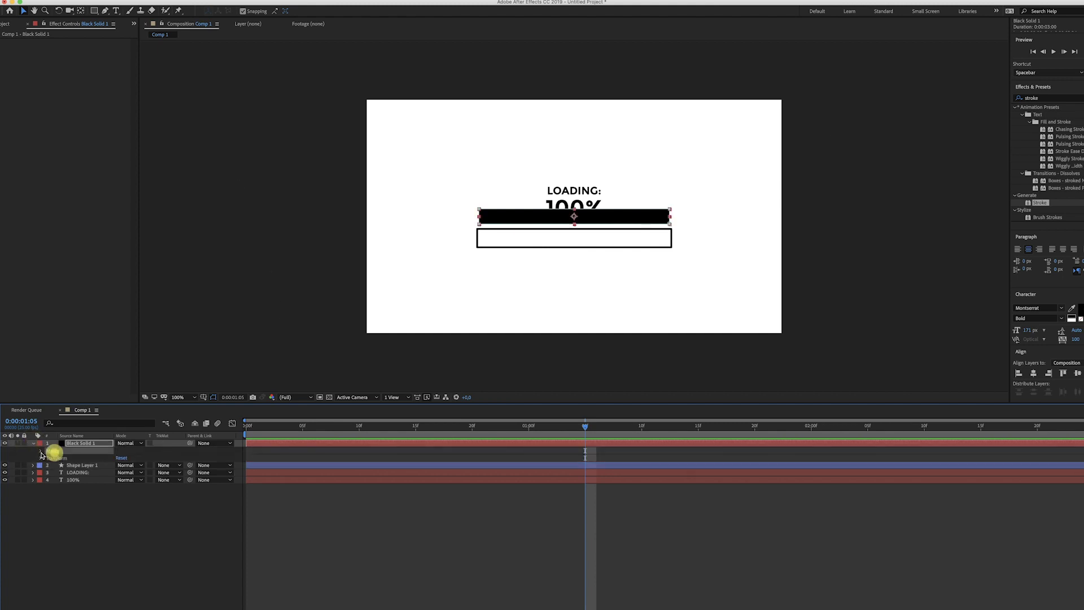
left_click(40, 451)
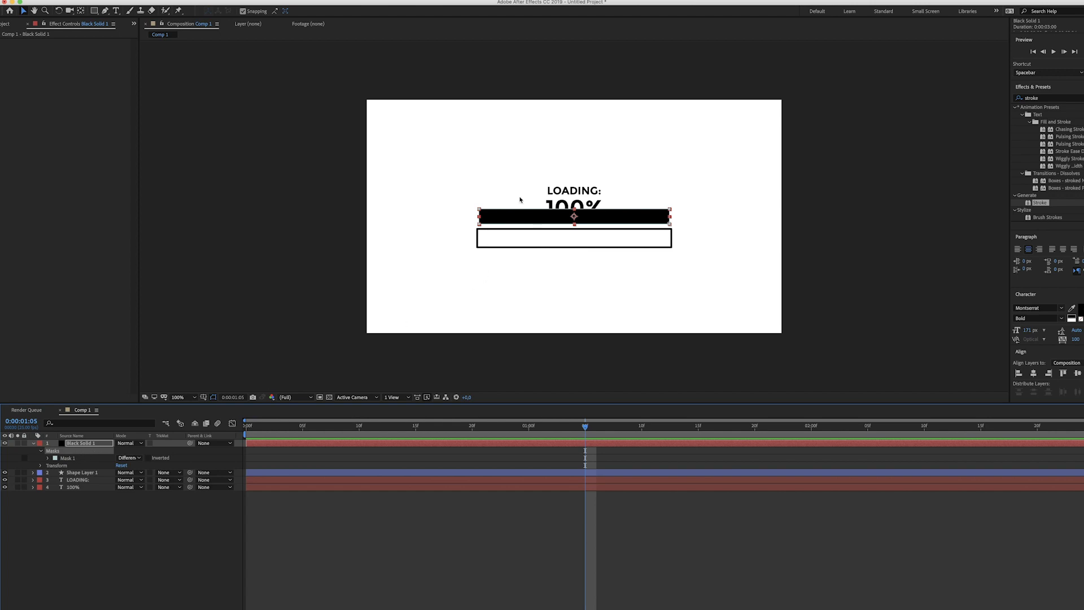
Nudge the masked black bar down until it sits centred inside the outline frame.
key("shift+Down")
key("shift+Down")
key("shift+Down")
key("shift+Down")
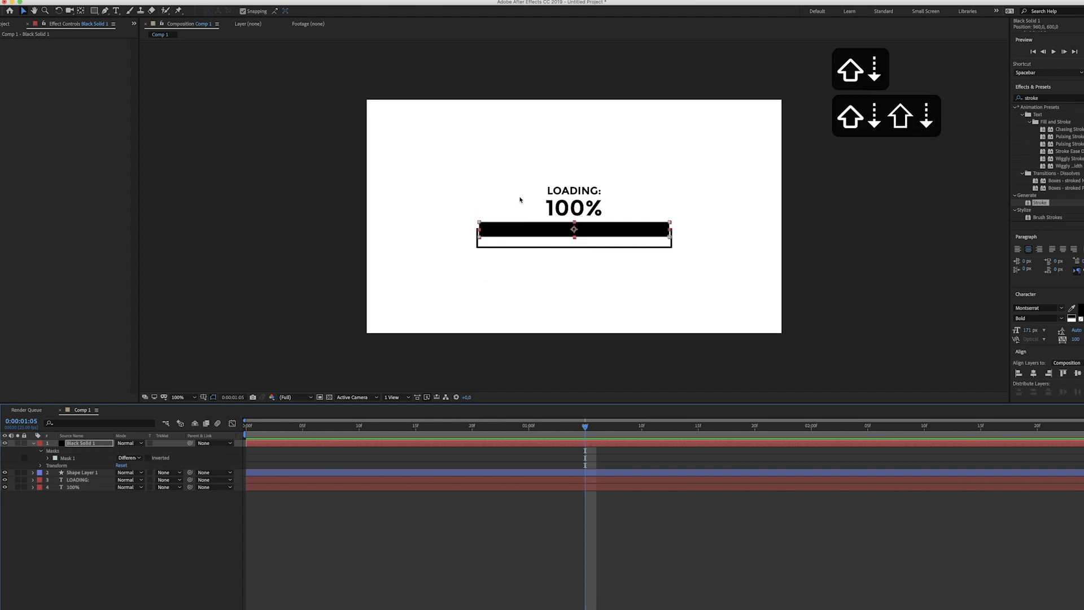
key("shift+Down")
key("shift+Down")
key("Down")
key("Down")
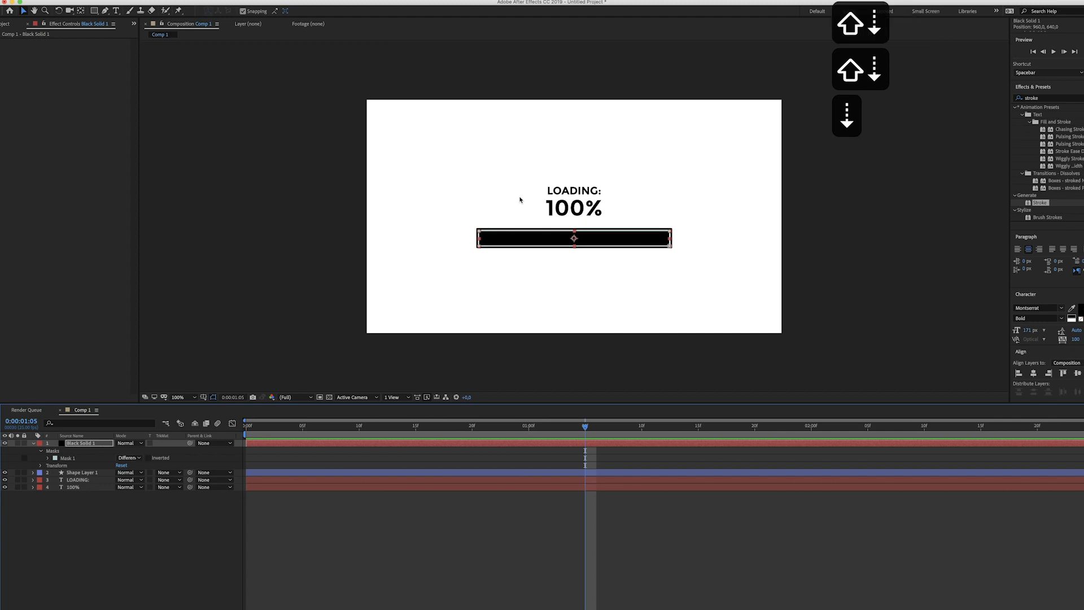
key("Up")
key("Up")
left_click(508, 272)
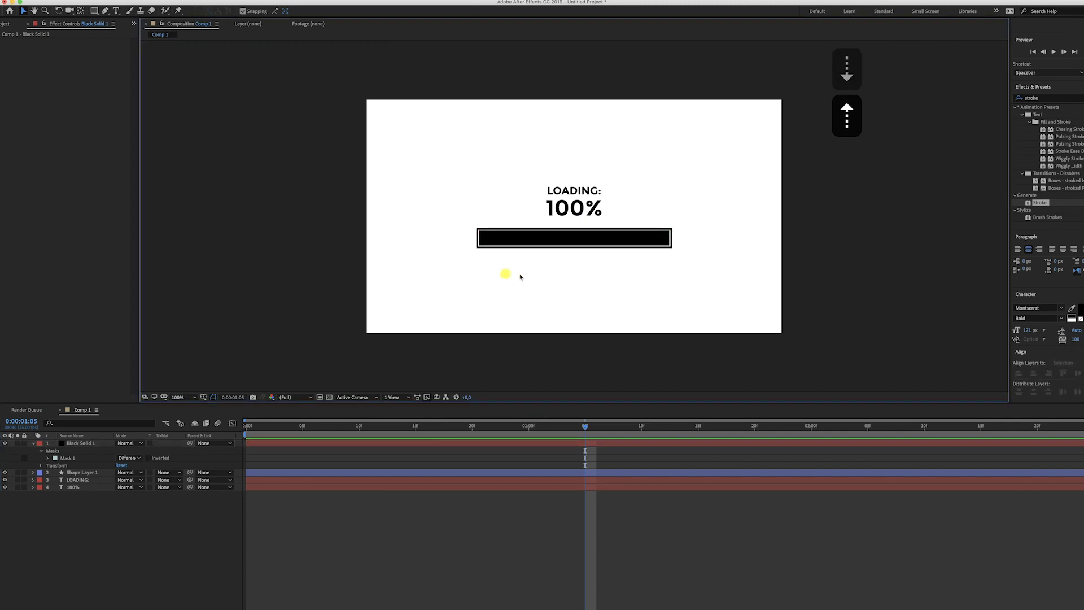
key("period")
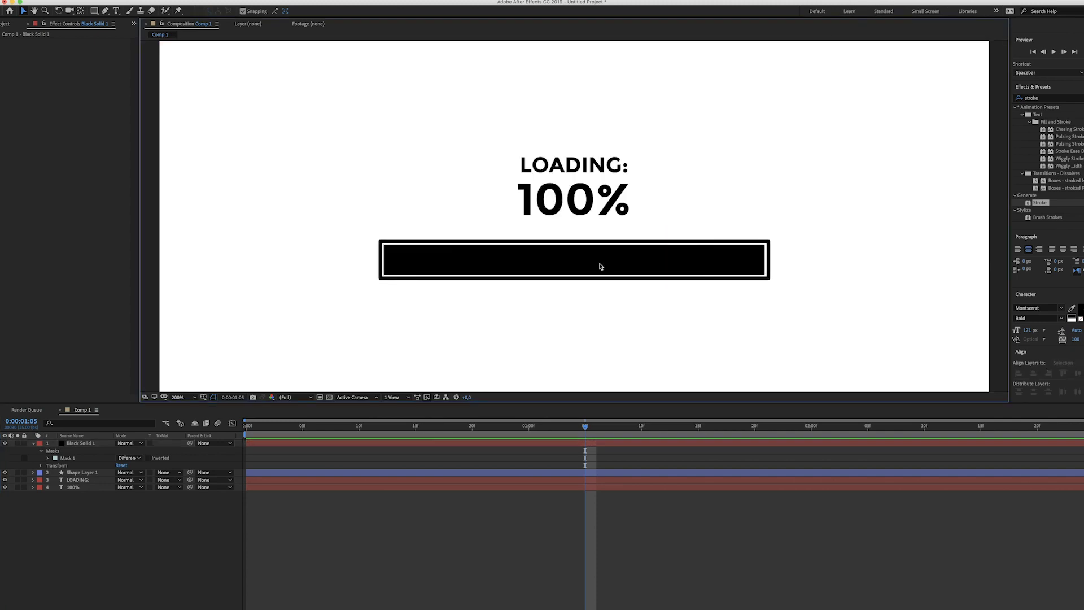
key("comma")
left_click(582, 209)
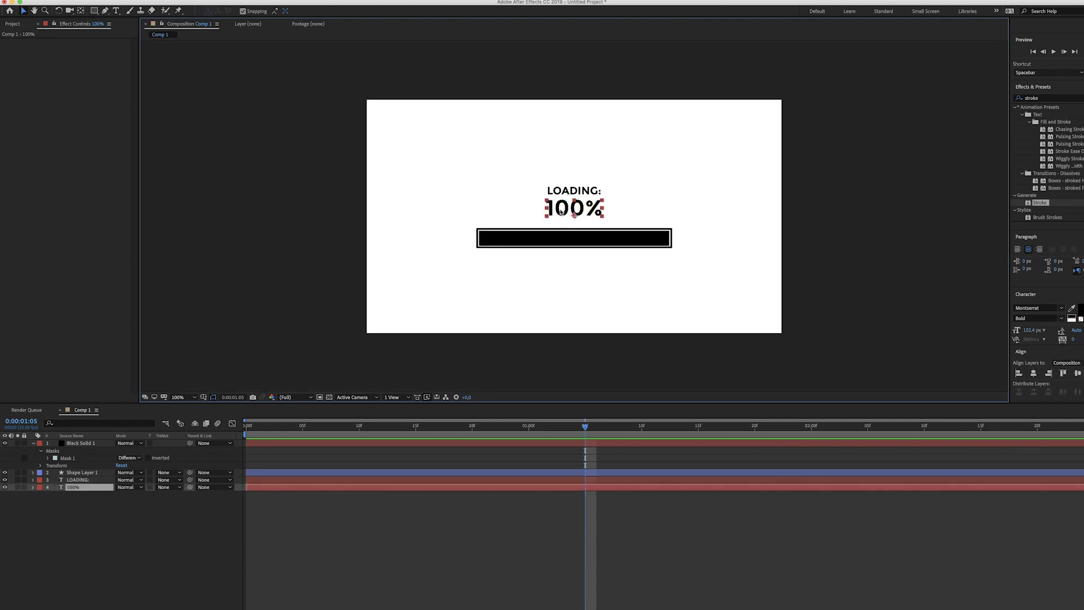
Delete the % sign from the counter text so it reads just 100.
double_click(589, 211)
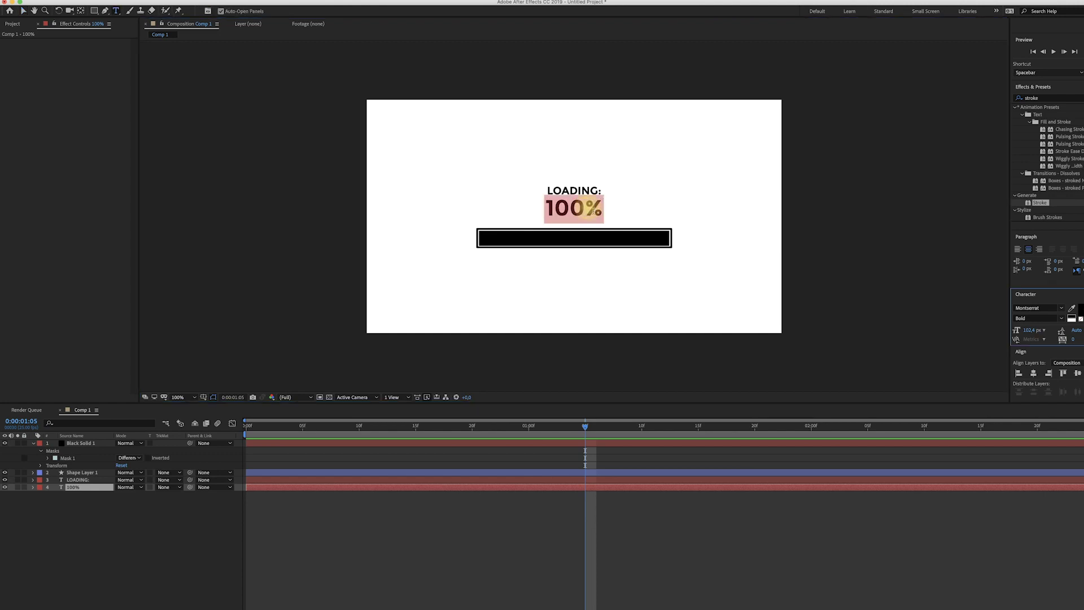
left_click(592, 209)
left_click(598, 212, "shift")
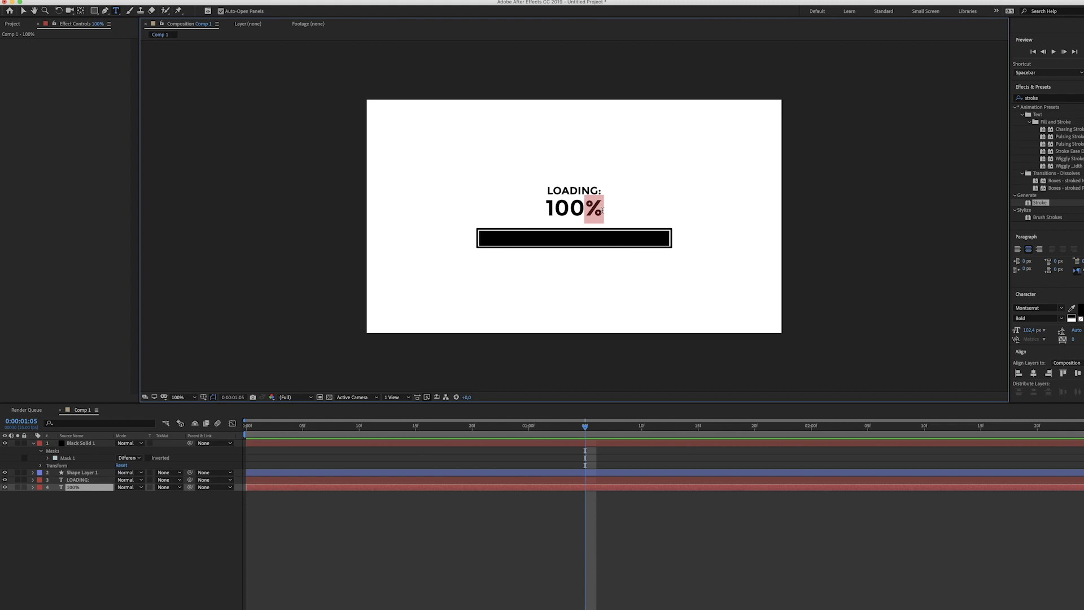
key("BackSpace")
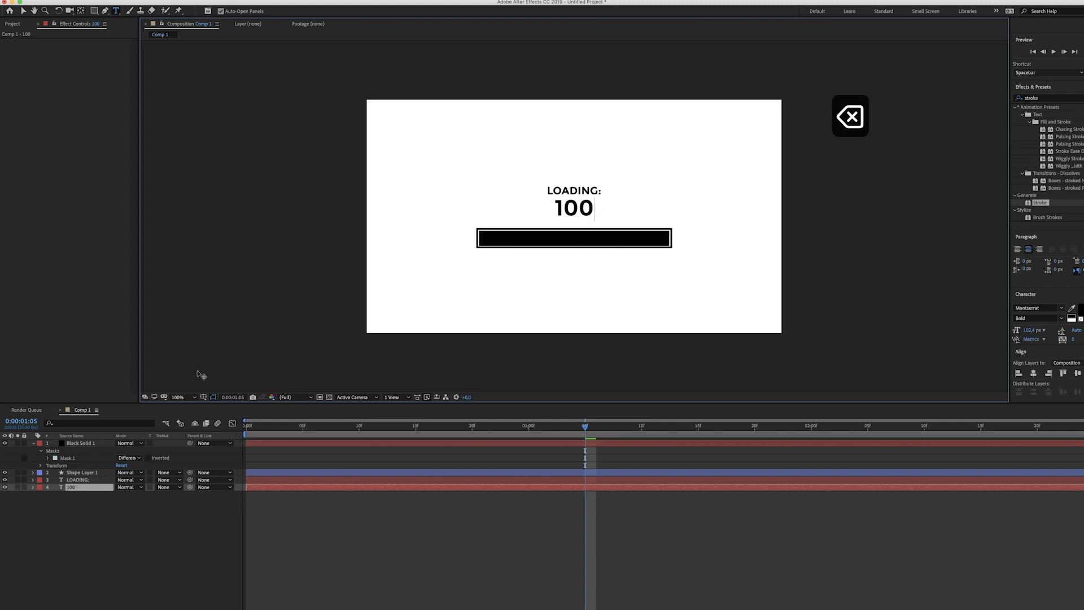
left_click(79, 486)
left_click(33, 488)
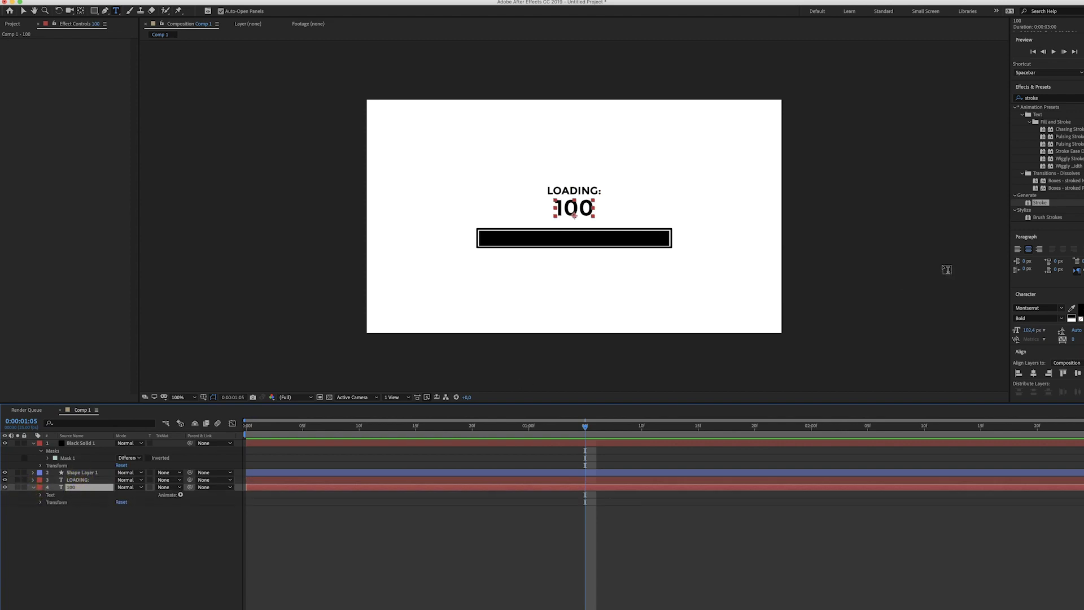
left_click(1039, 98)
Apply the Slider Control effect to the 100 counter layer.
type("sl")
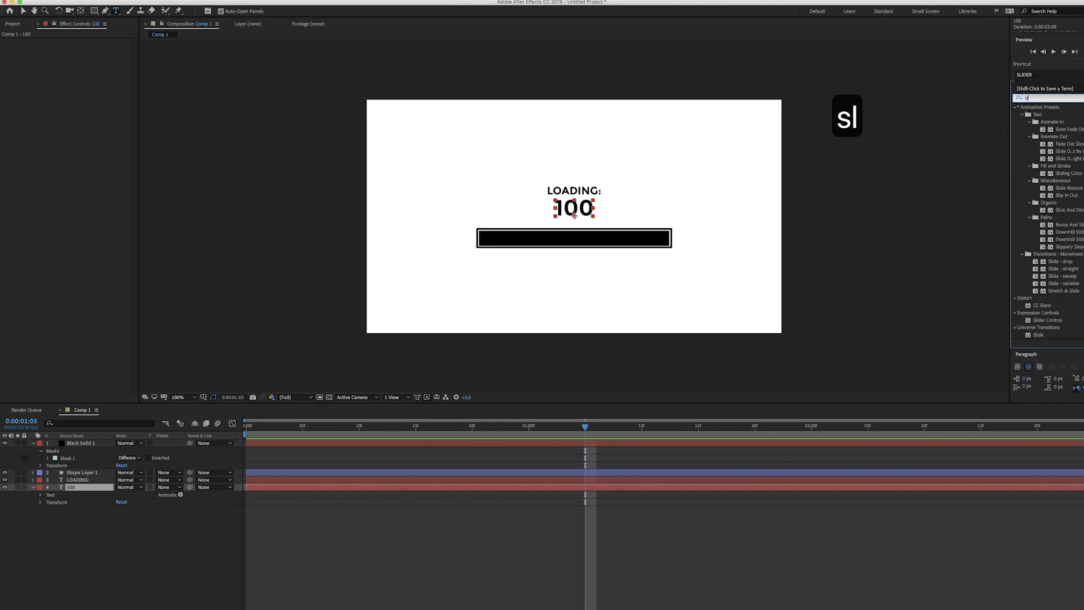
type("ider control")
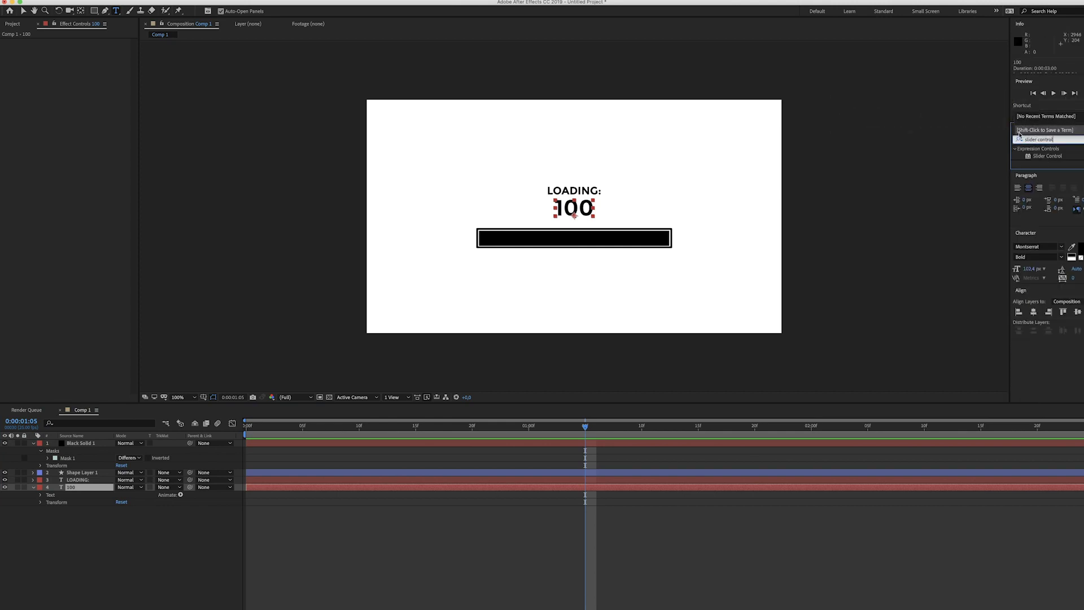
left_click(1050, 156)
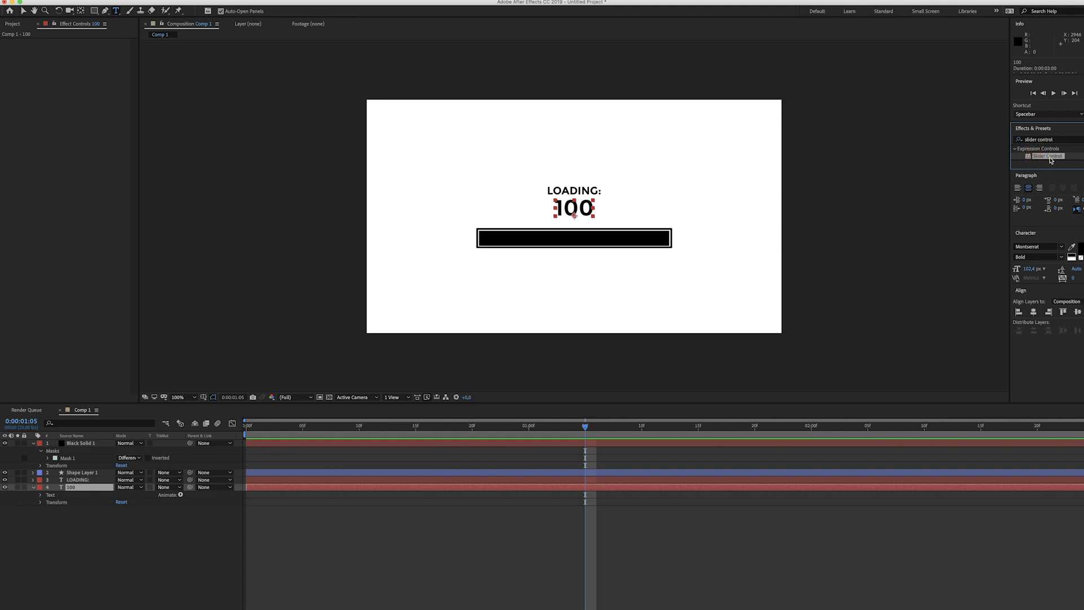
left_click_drag(1051, 161, 72, 491)
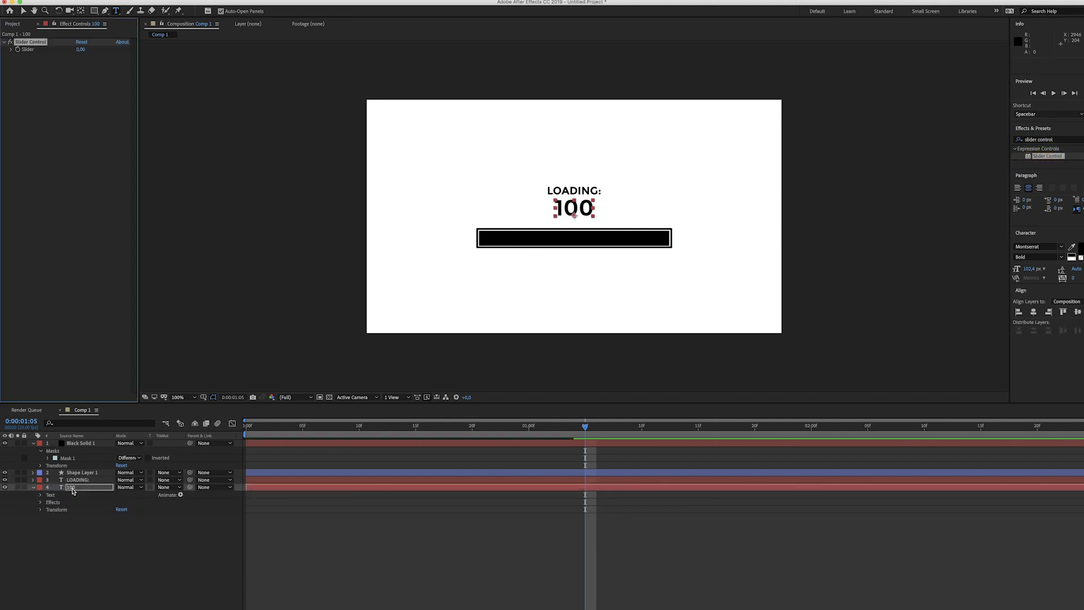
Expand the layer's Text and Slider Control properties and add an expression to Source Text.
key("v")
left_click(41, 502)
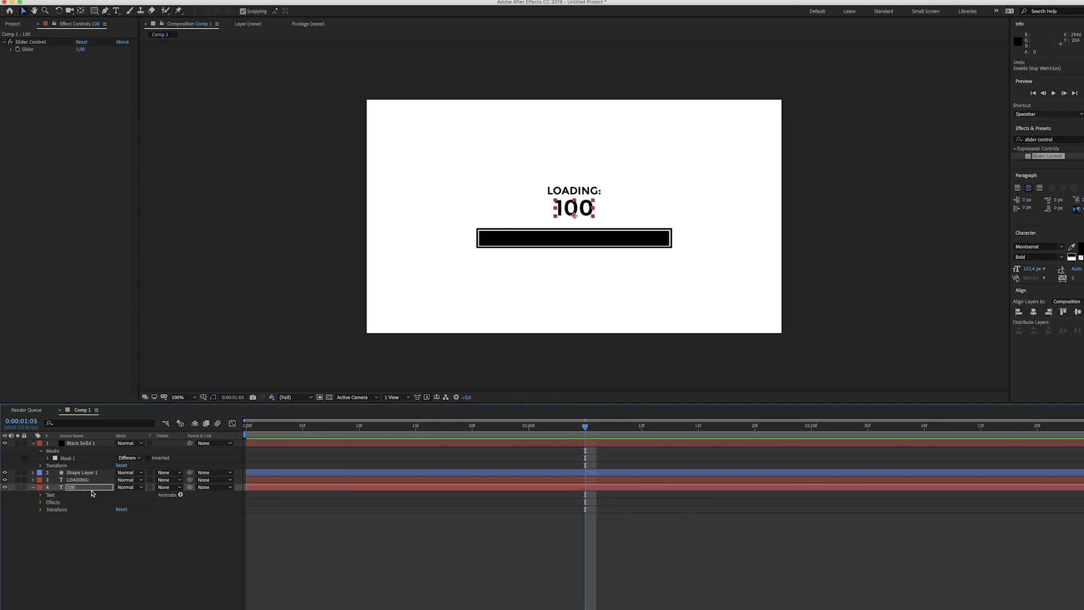
left_click(40, 502)
left_click(41, 494)
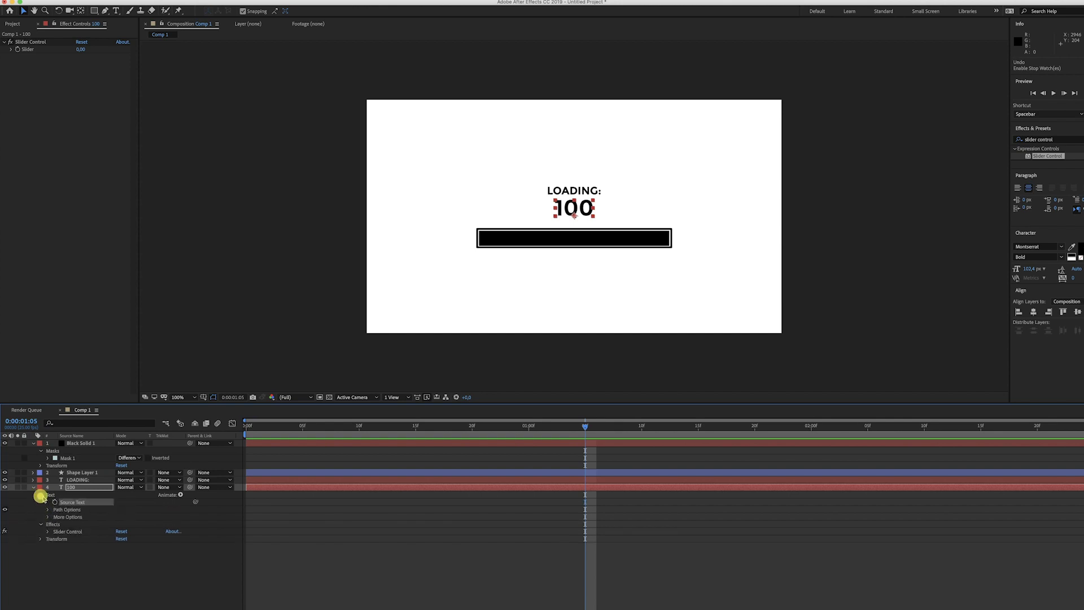
left_click(48, 532)
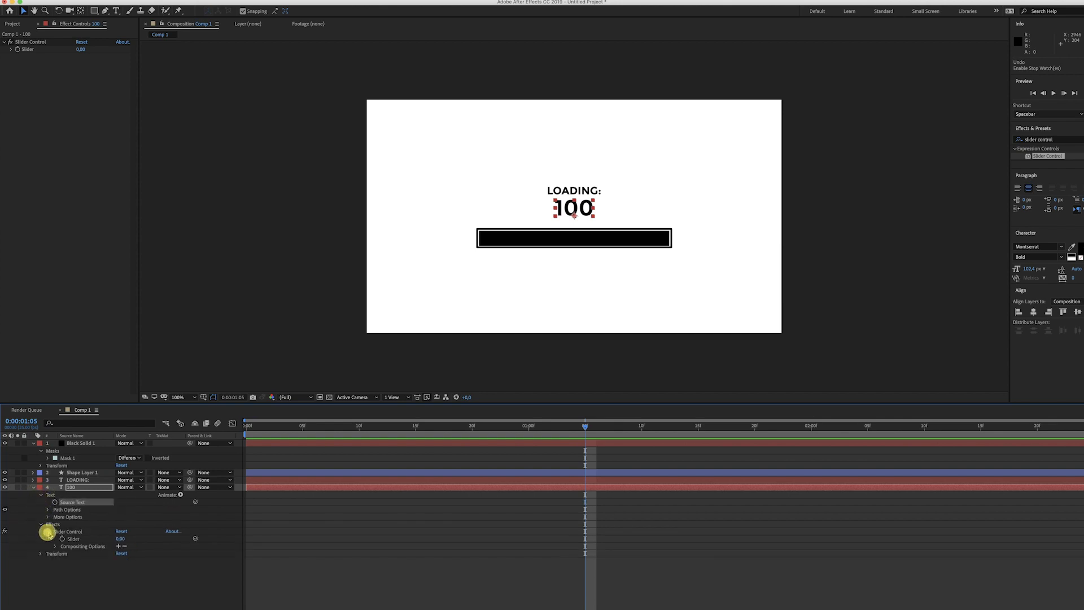
left_click(55, 502, "alt")
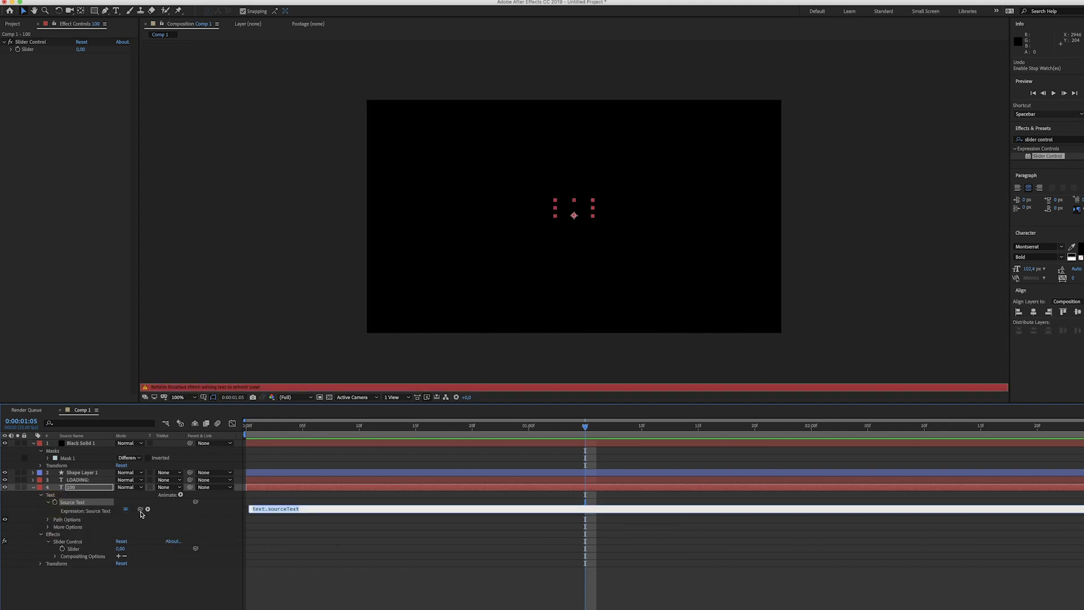
Link the Source Text expression to the Slider, test it, and reset the Slider to 0.
left_click_drag(141, 513, 75, 550)
key("Return")
left_click_drag(322, 427, 303, 427)
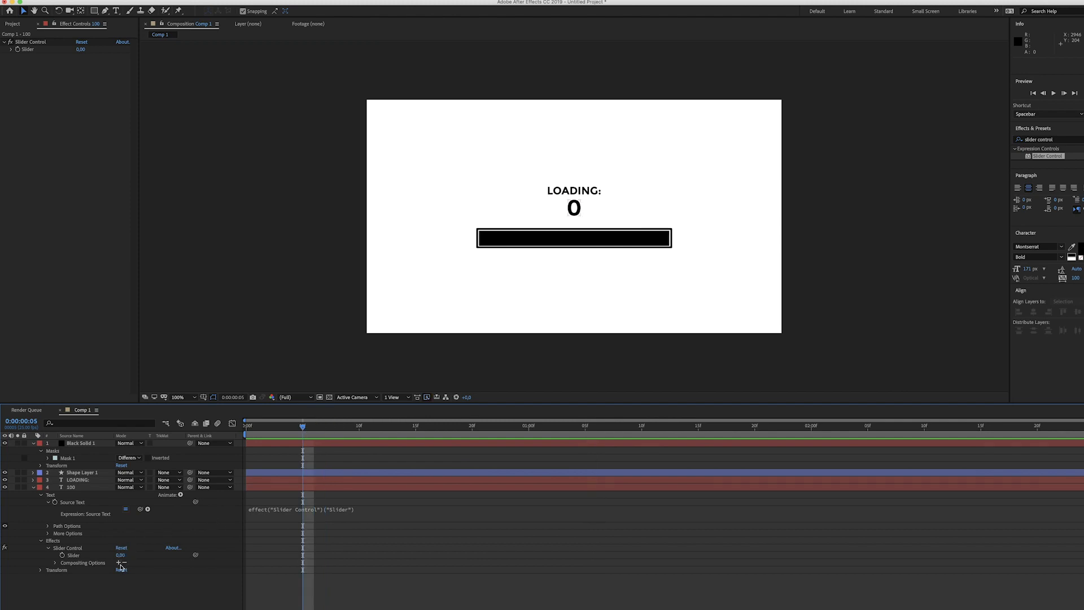
mouse_move(120, 558)
left_mouse_down()
mouse_move(146, 556)
mouse_move(130, 556)
left_mouse_up()
type("0")
key("Return")
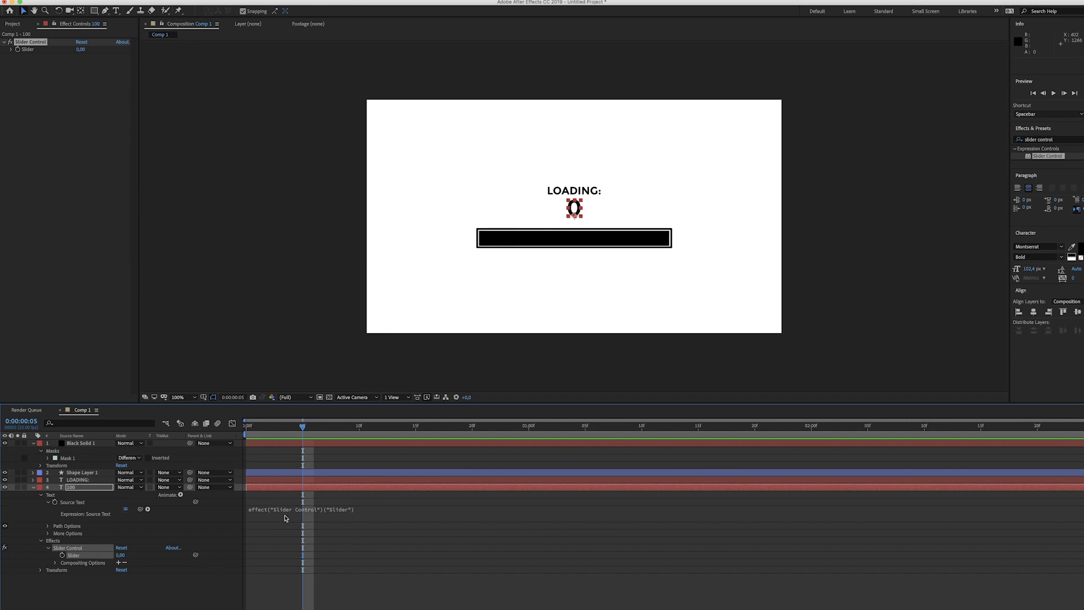
left_click(285, 517)
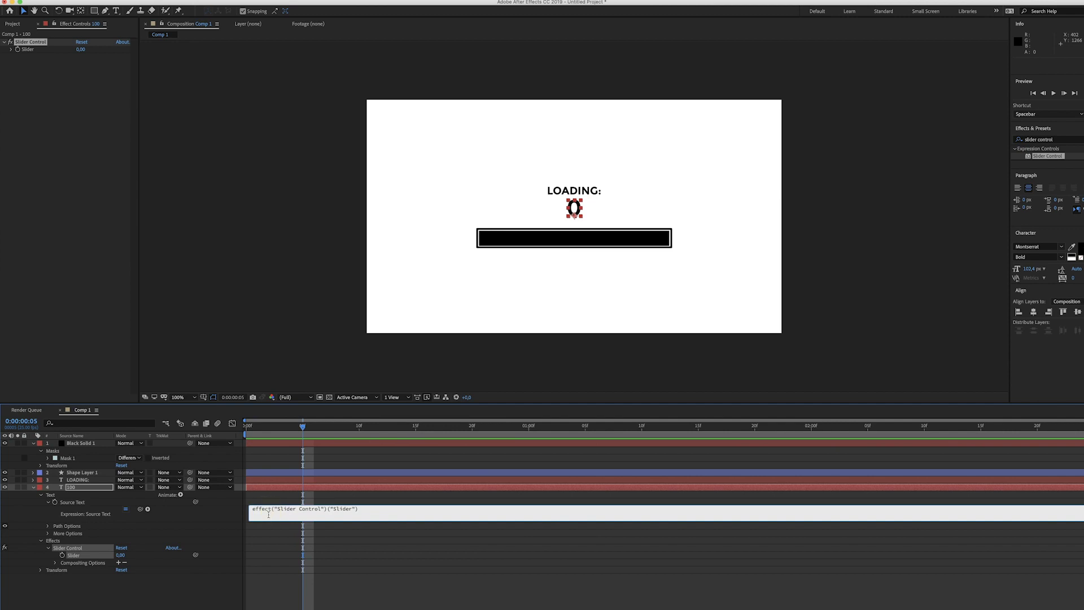
Paste the ""+Math.floor(effect("Slider Control")("Slider"))+"%" expression into the Source Text editor.
key("super+a")
left_click(298, 517)
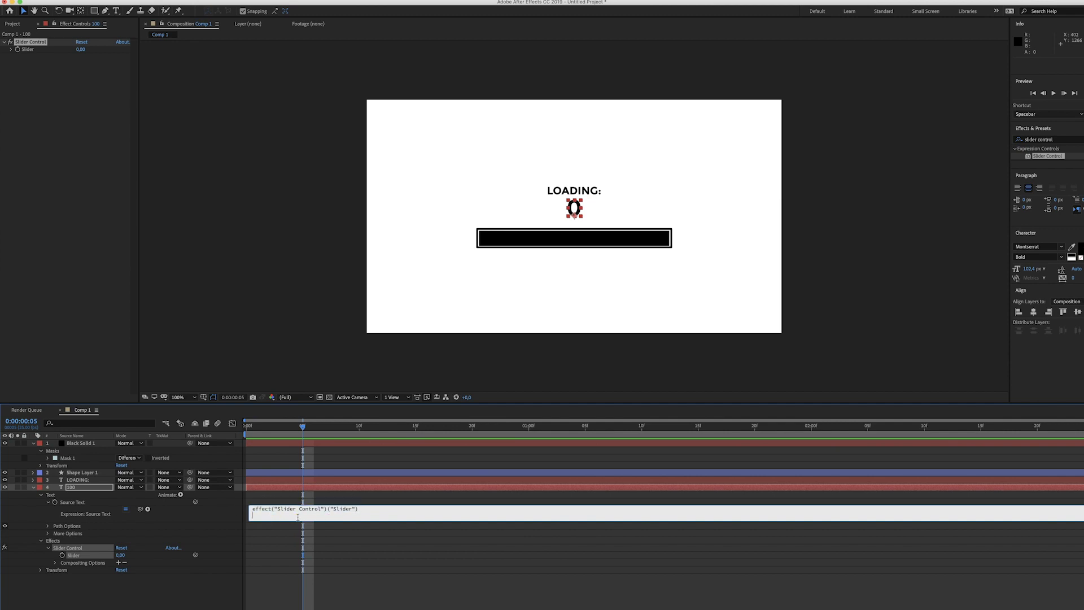
left_click(363, 509)
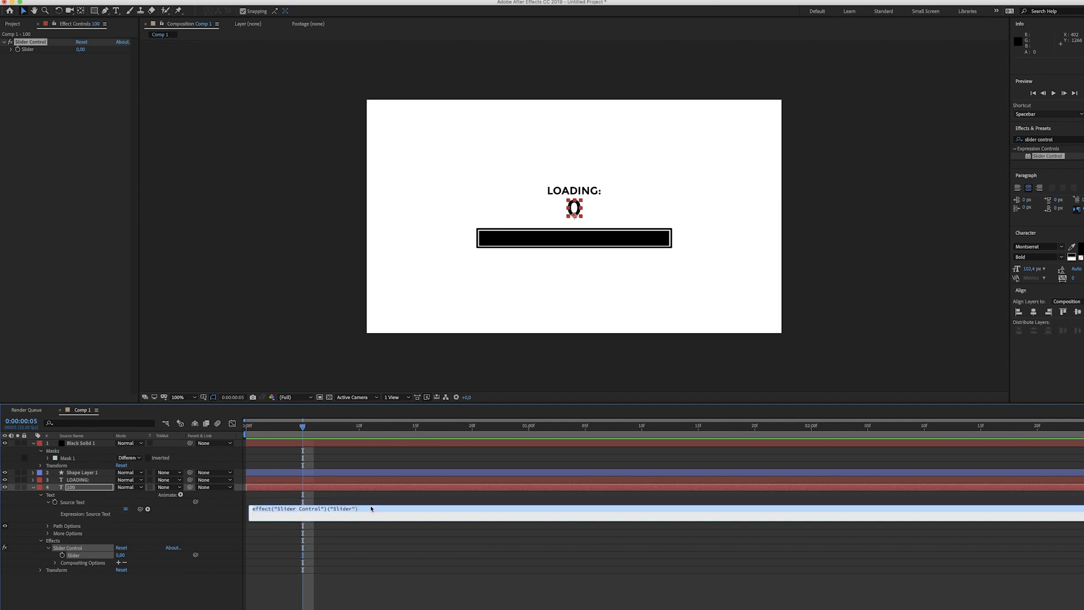
type("\"\"+Math.floor(effect(\"Slider Control\")(\"Slider\"))+\"%\"")
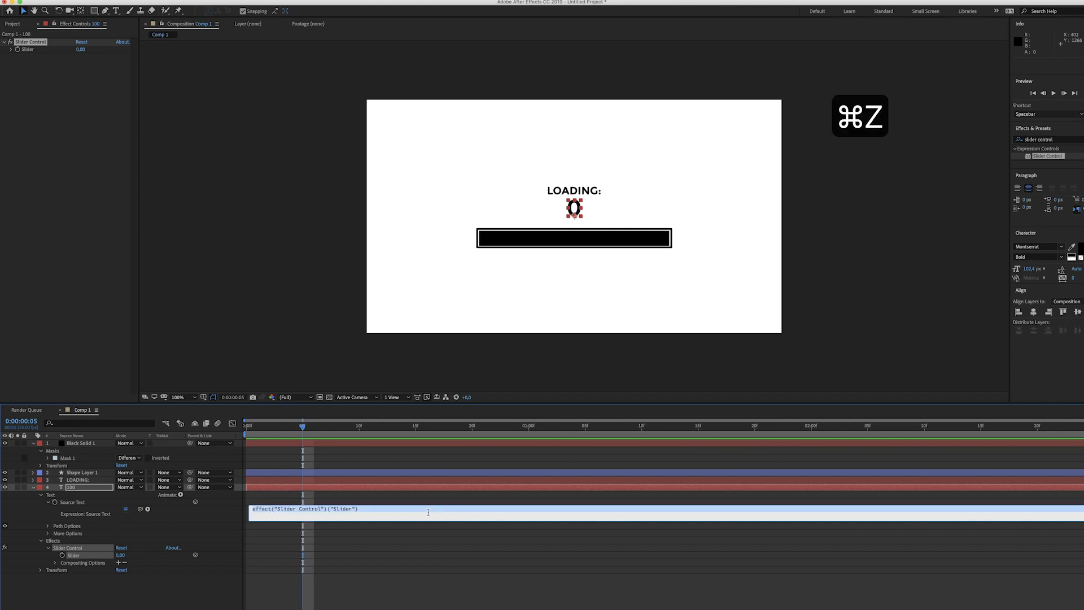
key("Right")
left_click(395, 509)
left_click(278, 510)
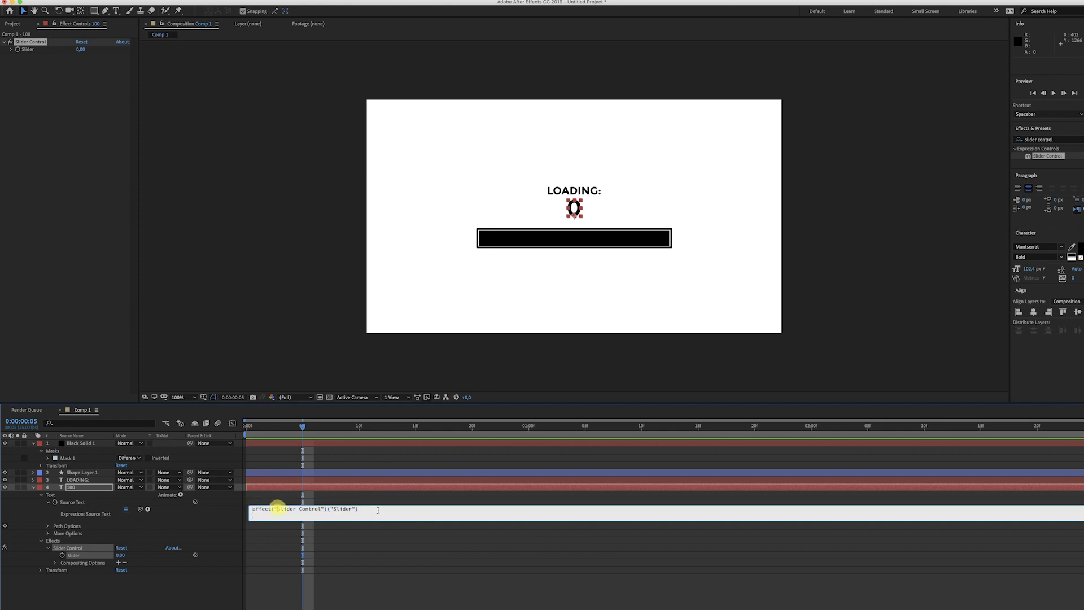
left_click(377, 510)
key("shift+Return")
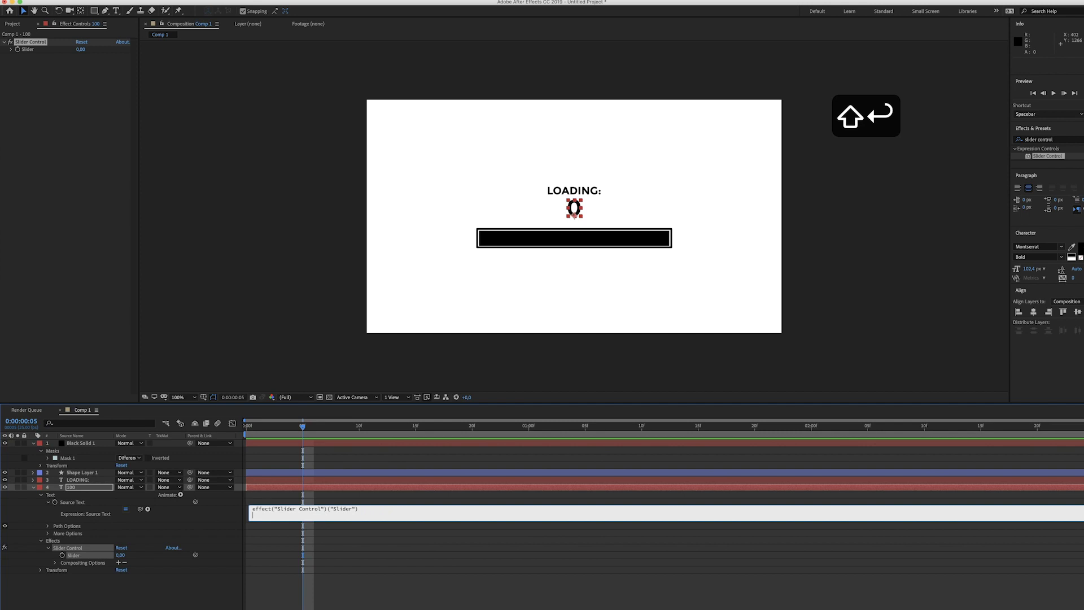
type("\"\"+Math.floor(effect(\"Slider Control\")(\"Slider\"))+\"%\"")
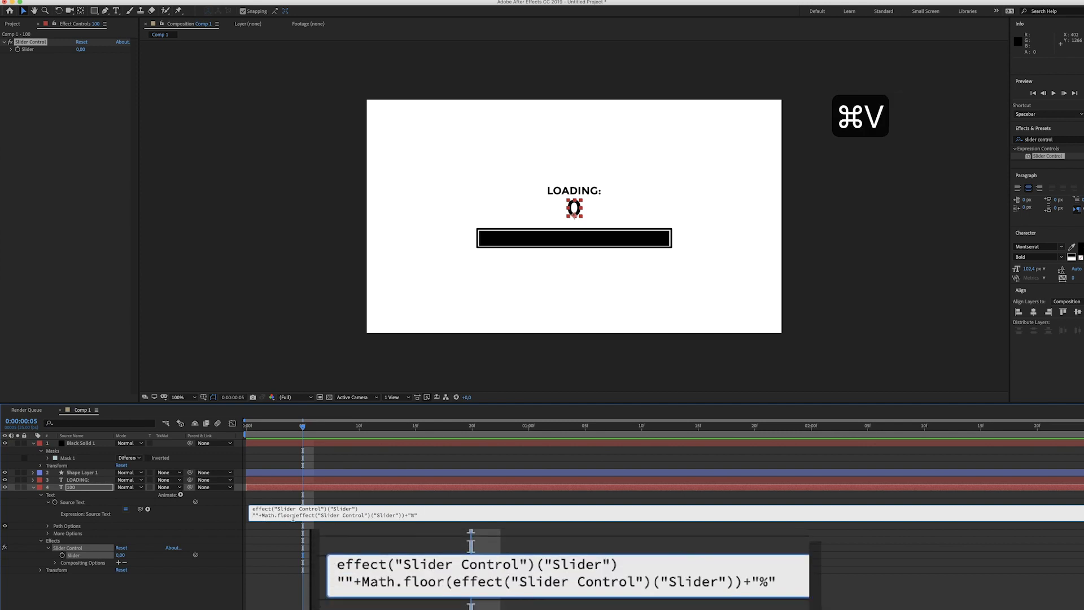
Remove the old expression line so the counter shows 0%, and keyframe the Slider at 0:00.
left_click_drag(294, 517, 406, 515)
left_click(406, 516)
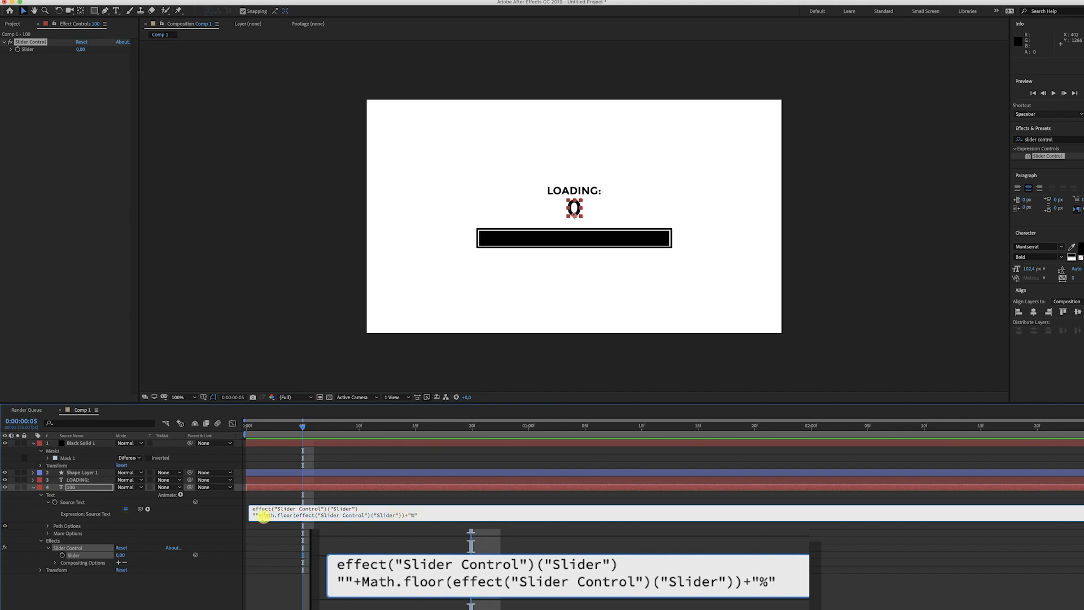
left_click_drag(261, 516, 296, 517)
left_click_drag(406, 516, 441, 516)
left_click_drag(368, 510, 253, 510)
key("BackSpace")
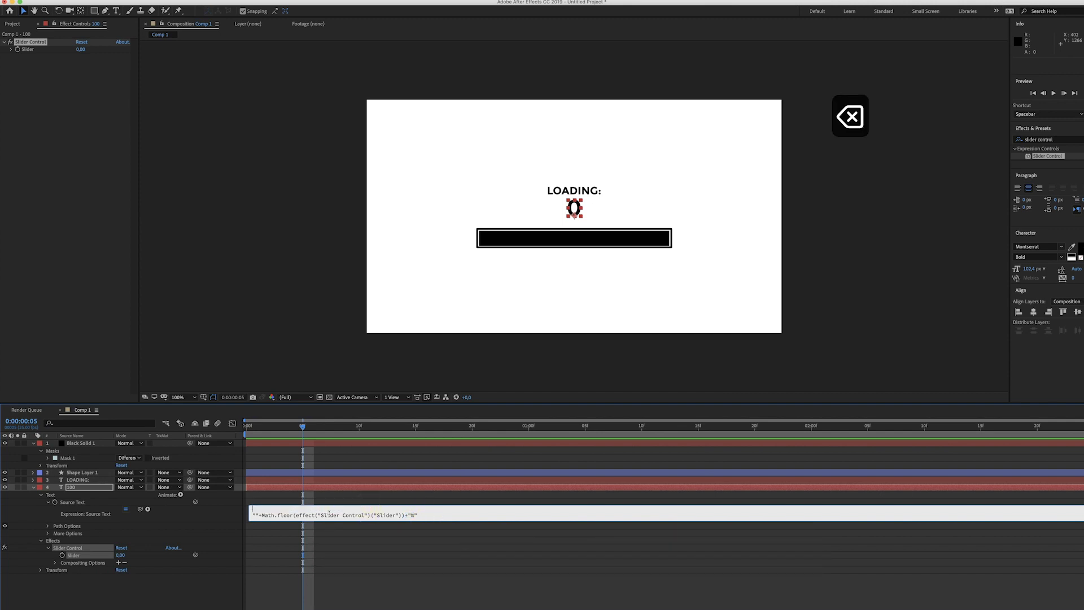
key("Down")
key("BackSpace")
left_click(433, 530)
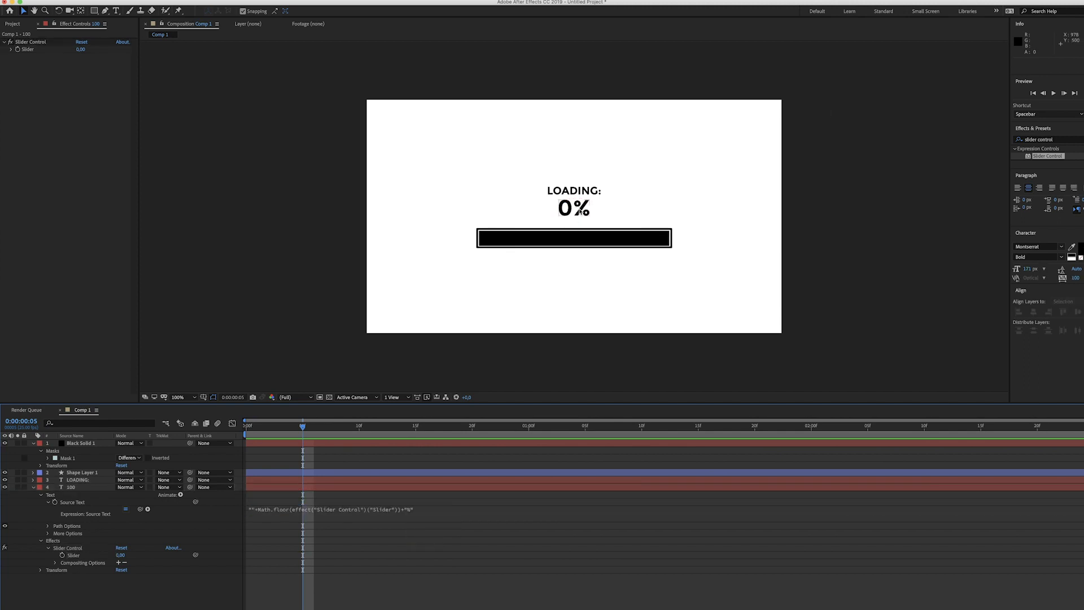
left_click_drag(287, 425, 247, 425)
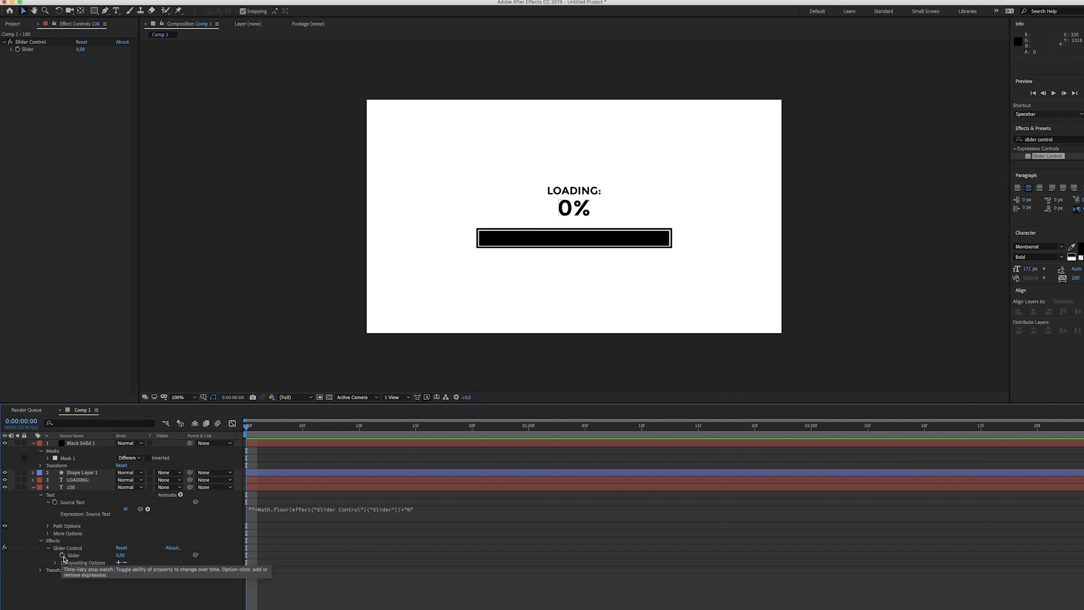
left_click(63, 556)
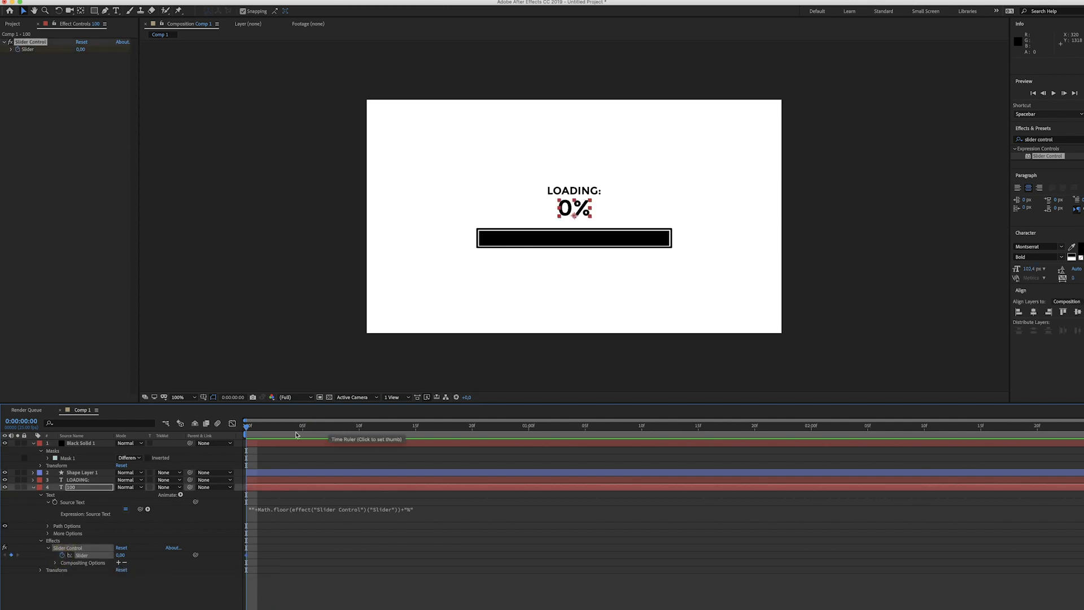
Add a Slider keyframe of 100 at 0:00:02:00 and preview the 0% to 100% count-up.
left_click_drag(284, 429, 812, 428)
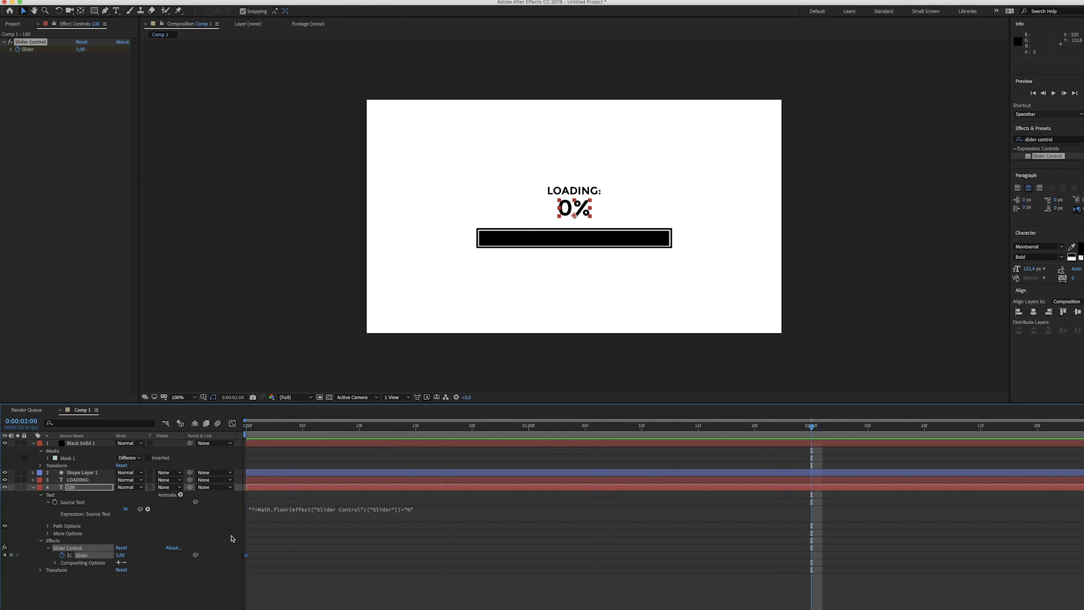
left_click(11, 555)
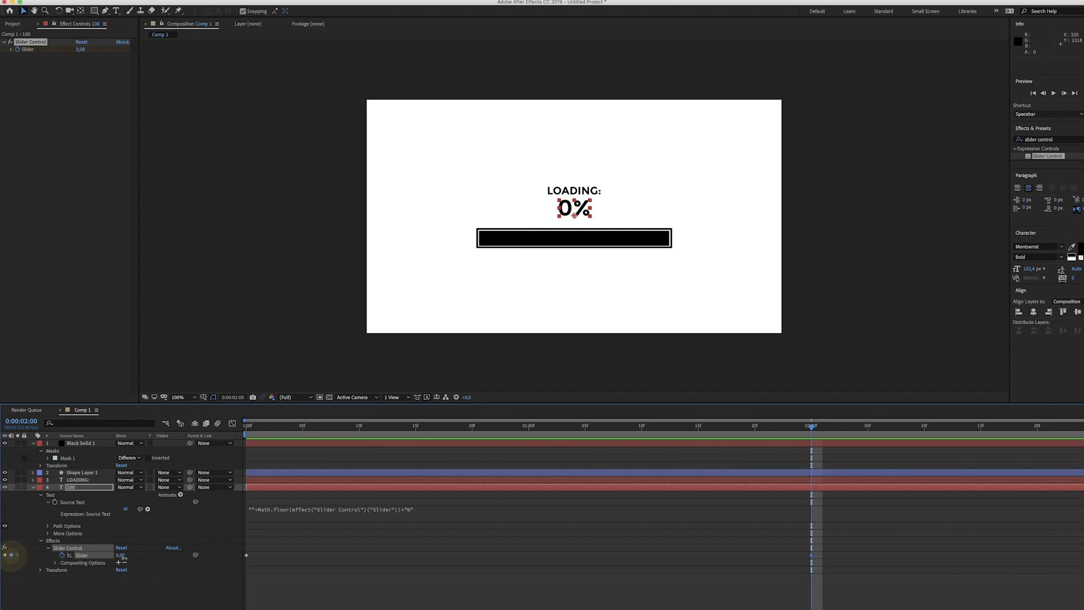
left_click(120, 555)
type("100")
key("Return")
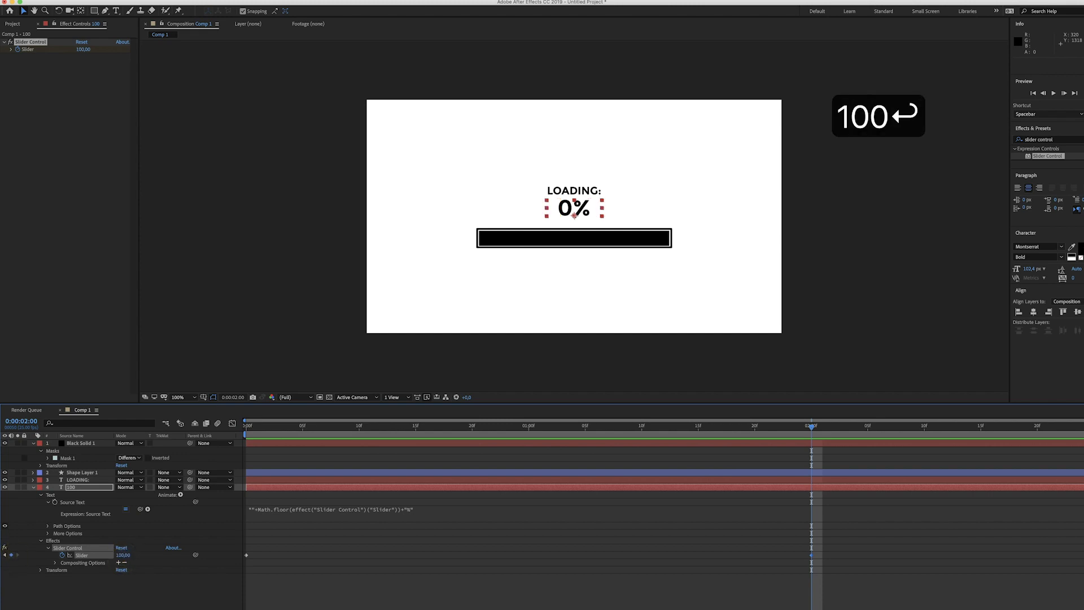
left_click(305, 558)
left_click(279, 428)
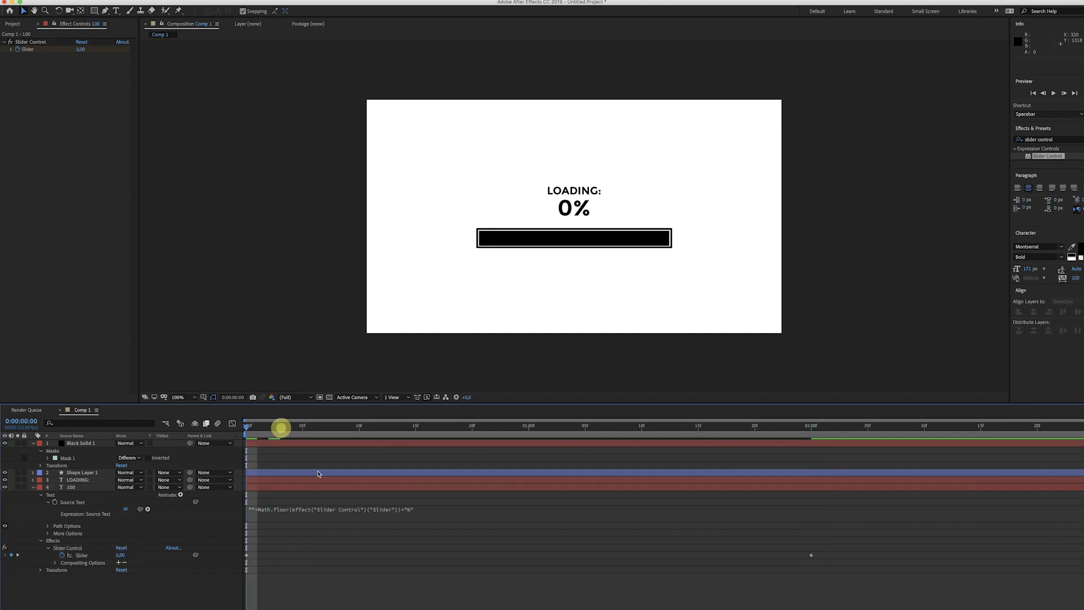
key("space")
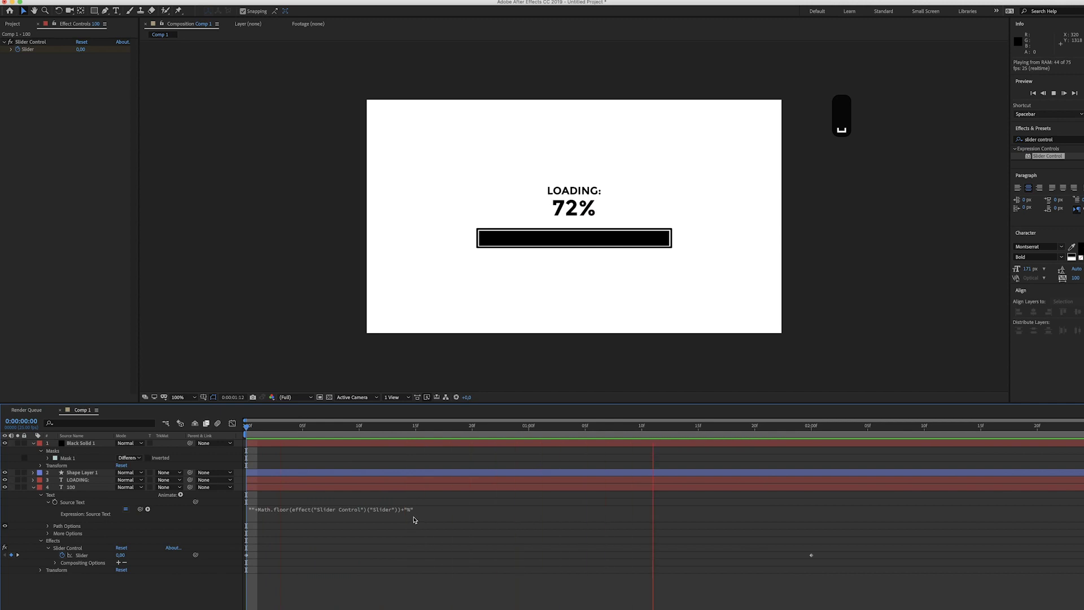
key("space")
left_click(812, 428)
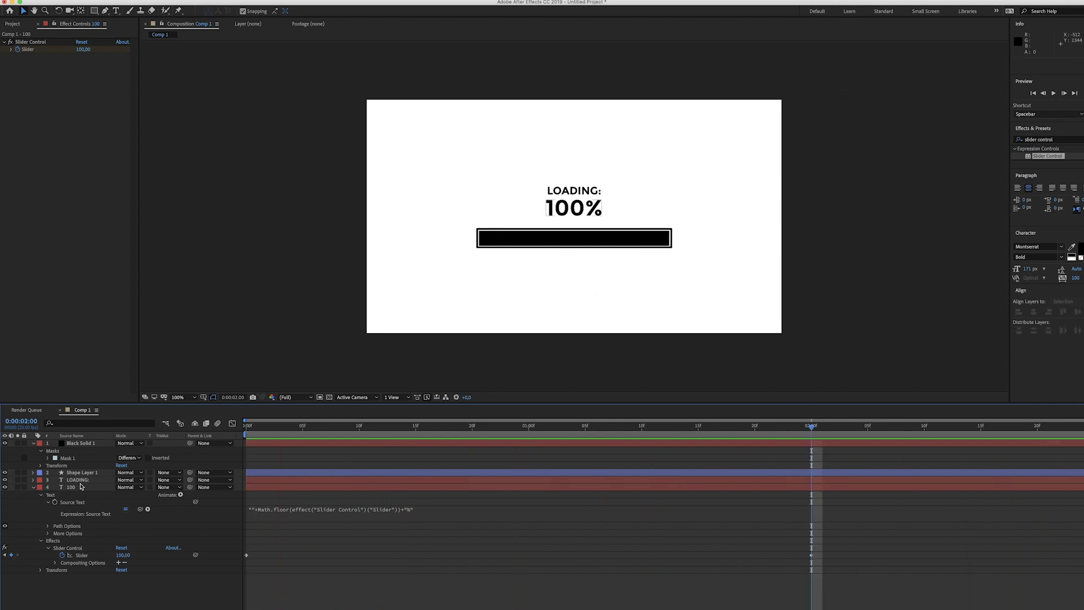
Set Mask Path keyframes on Black Solid 1's Mask 1 at 2:00 and at 0:00.
left_click(82, 443)
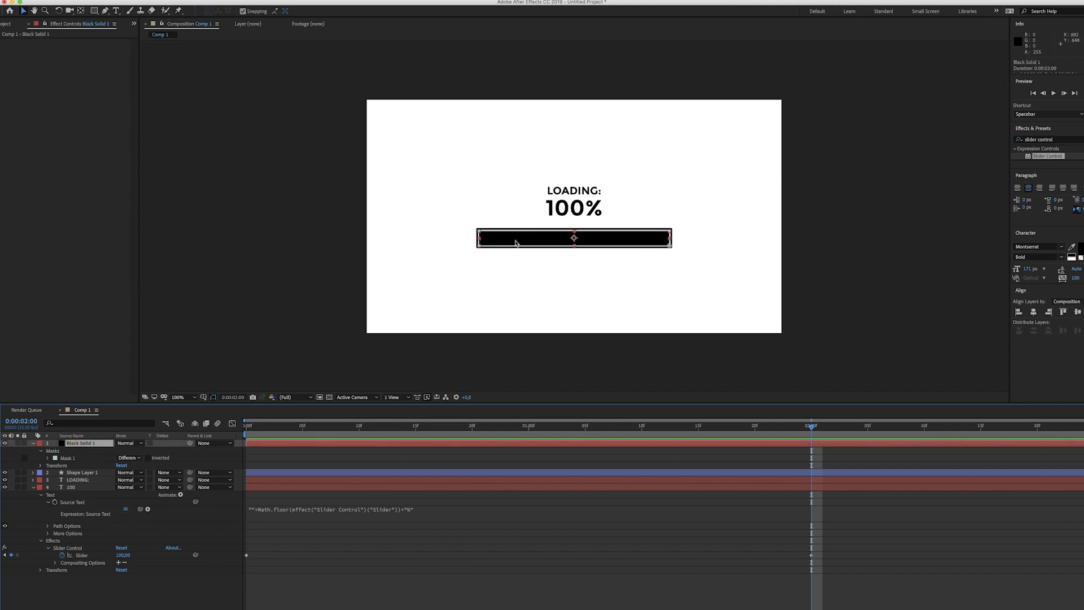
left_click(48, 458)
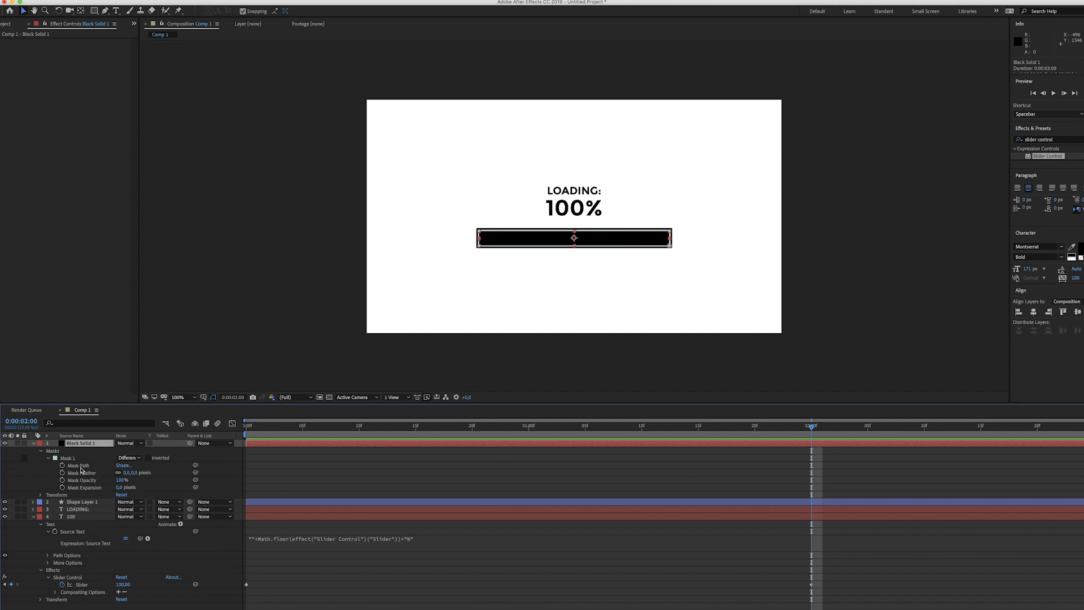
left_click(80, 466)
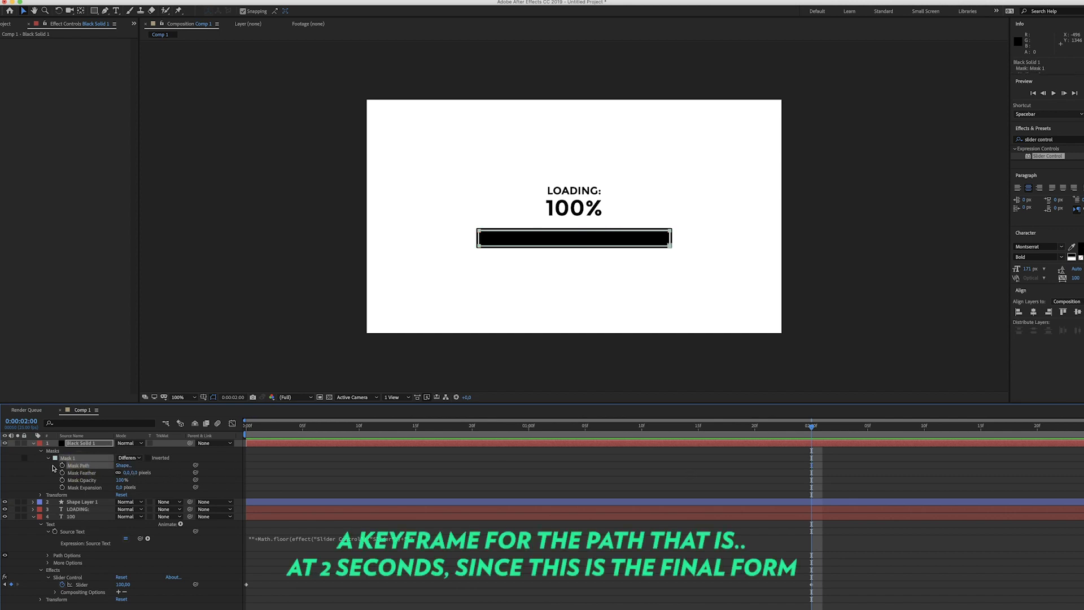
left_click(63, 465)
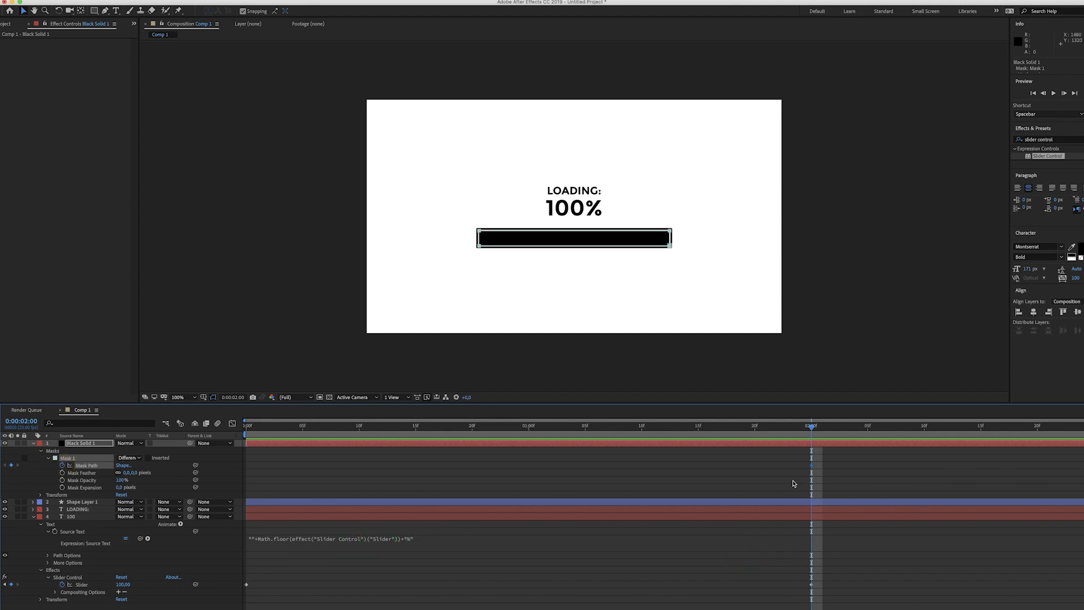
left_click_drag(706, 428, 247, 429)
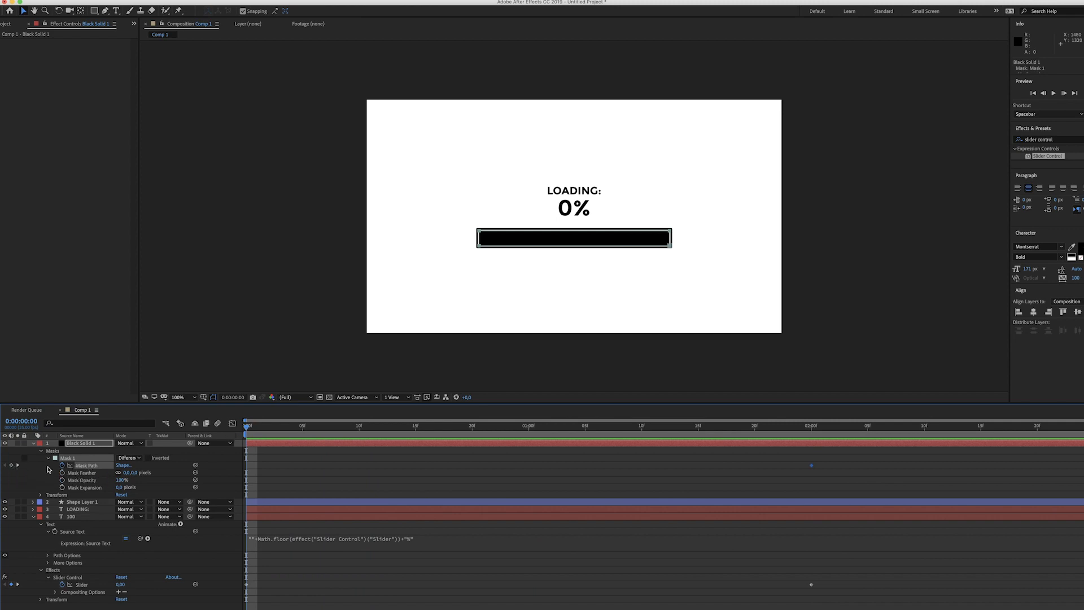
left_click(12, 466)
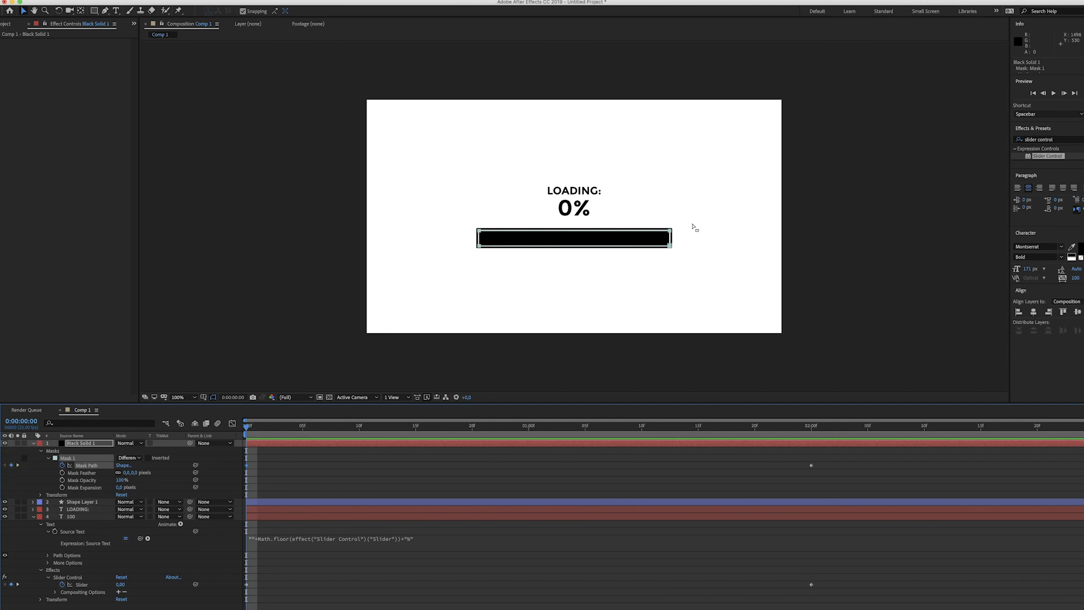
At 0:00, drag the mask's right-hand points left to shrink the bar to a thin sliver.
double_click(677, 238)
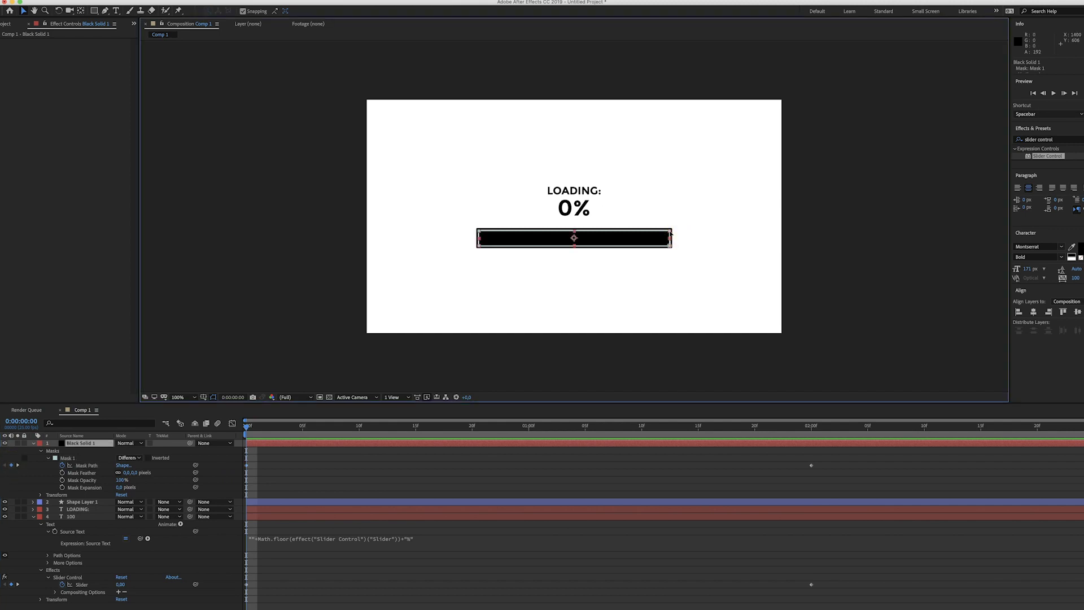
key("Return")
left_click(670, 231)
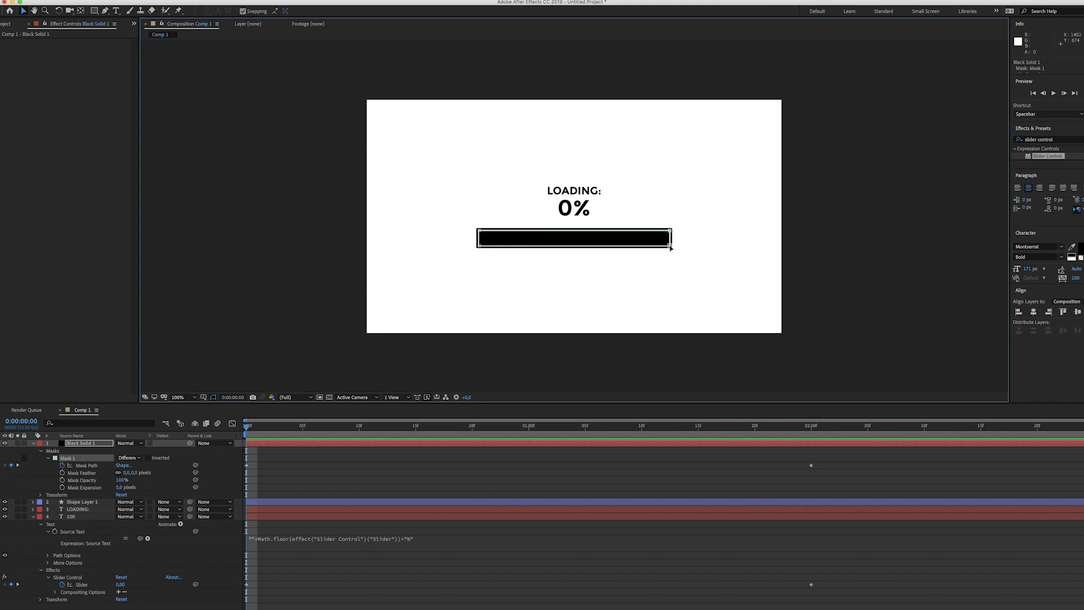
left_click(669, 245, "shift")
left_click_drag(670, 247, 486, 248)
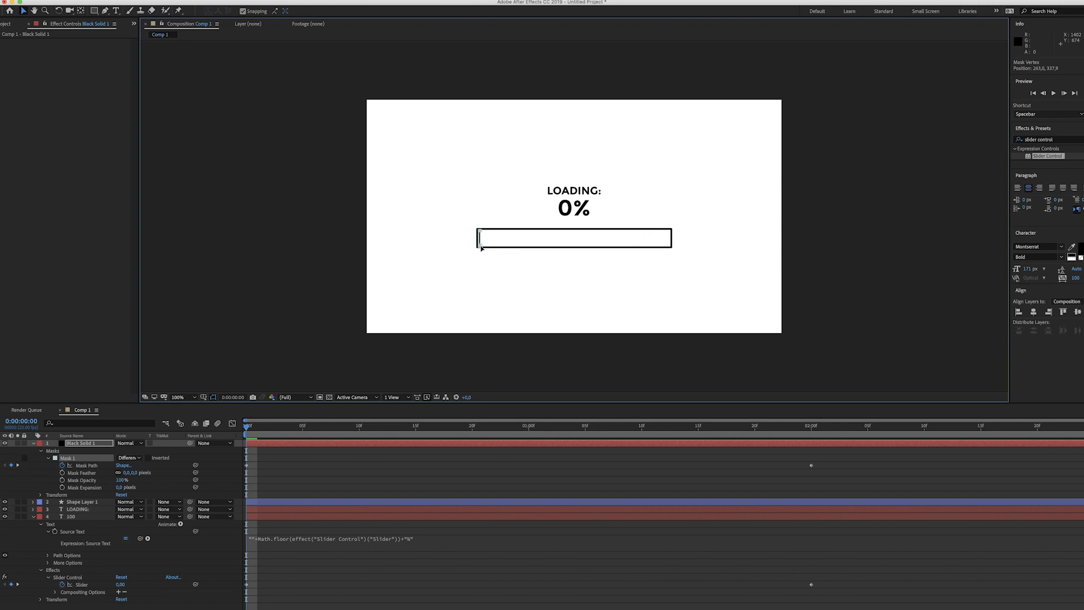
left_click_drag(481, 246, 480, 247)
Preview the black bar filling in sync with the counter.
left_click(486, 341)
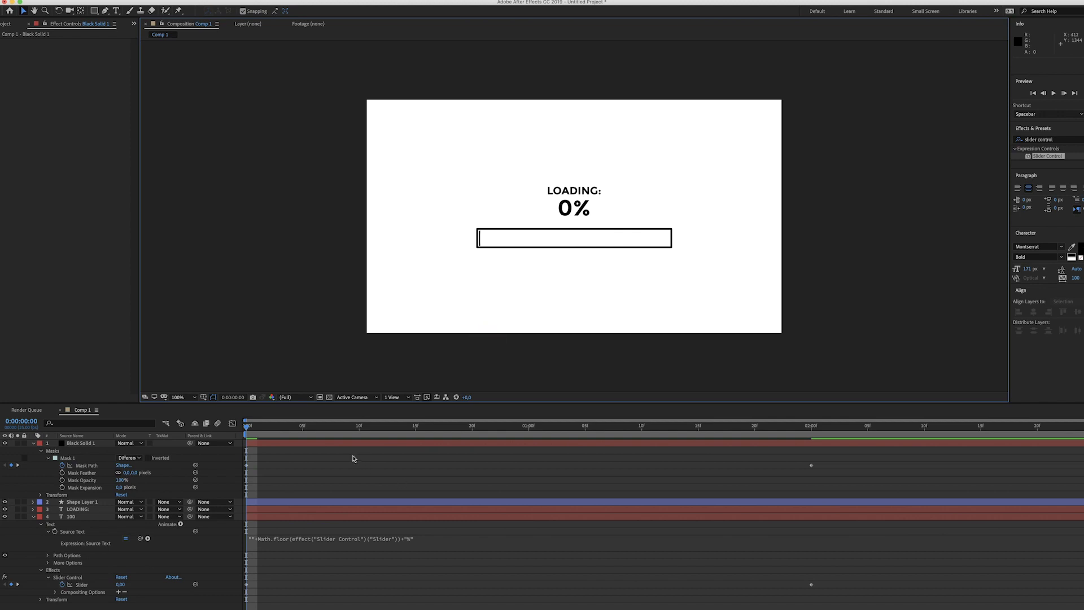
left_click(262, 430)
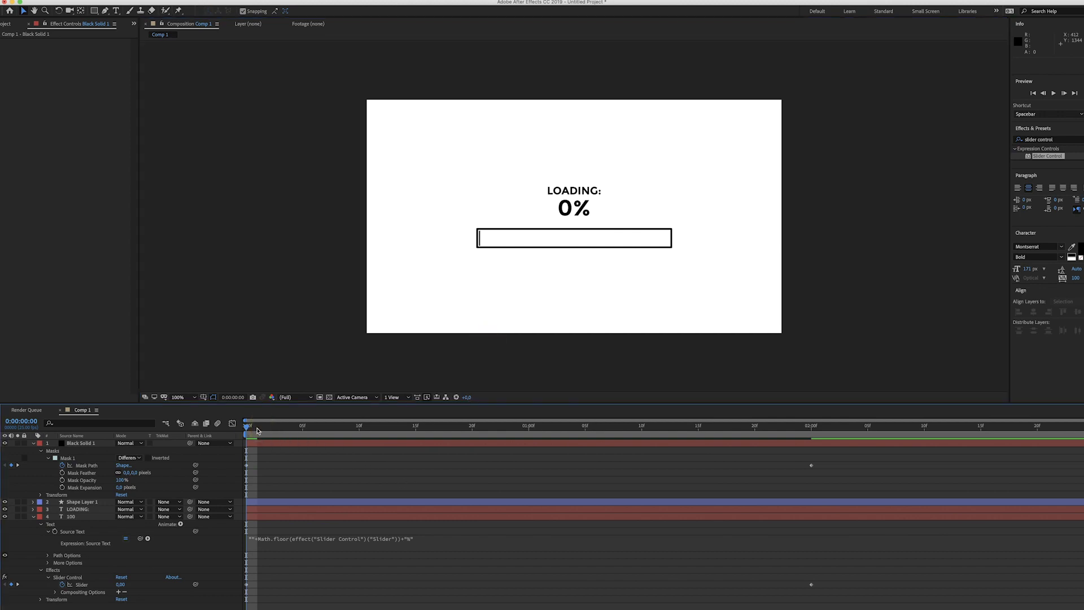
key("space")
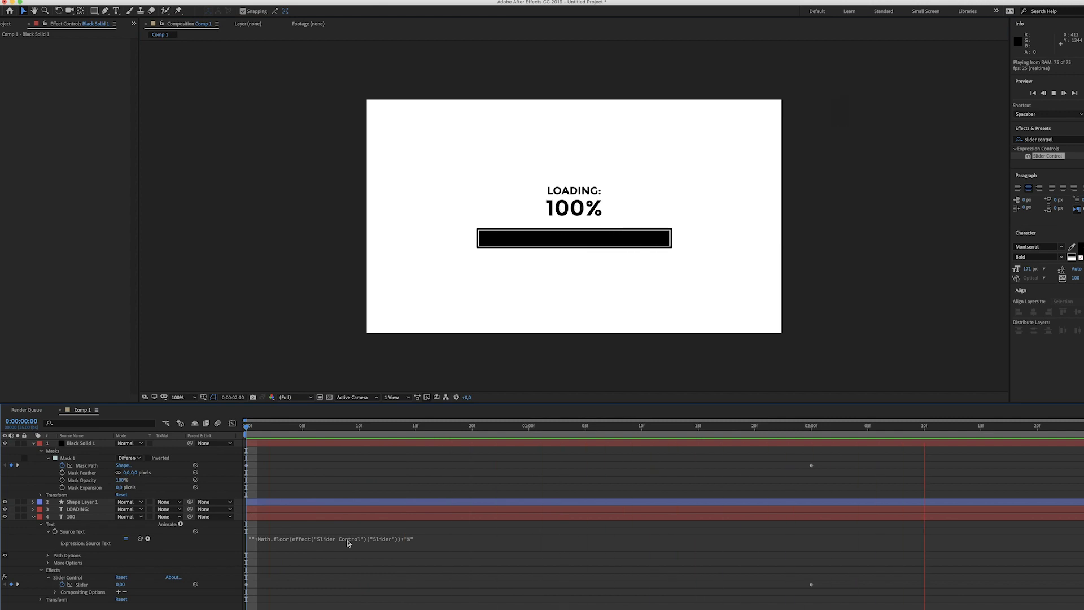
key("space")
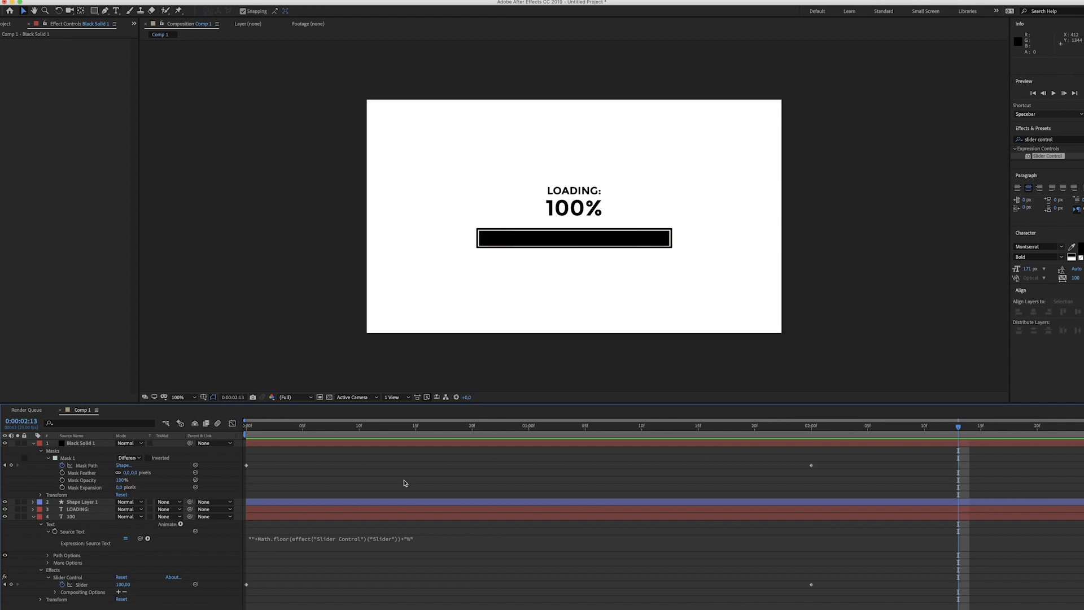
Add Slider keyframes at 0:00:00:18 and 0:00:01:03, setting the second to 36 so the counter pauses.
left_click(440, 431)
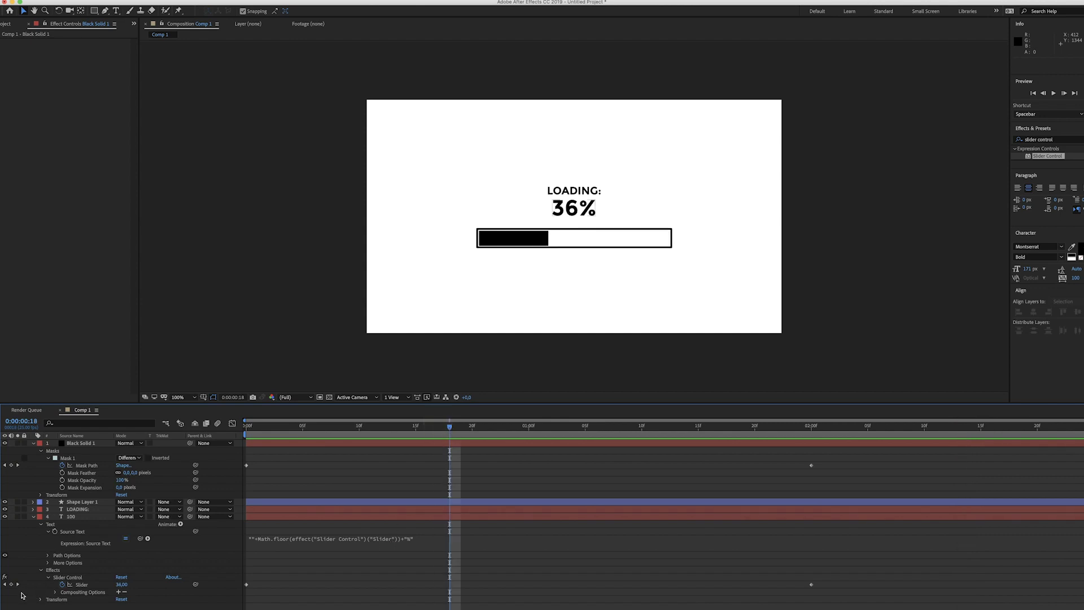
left_click(12, 585)
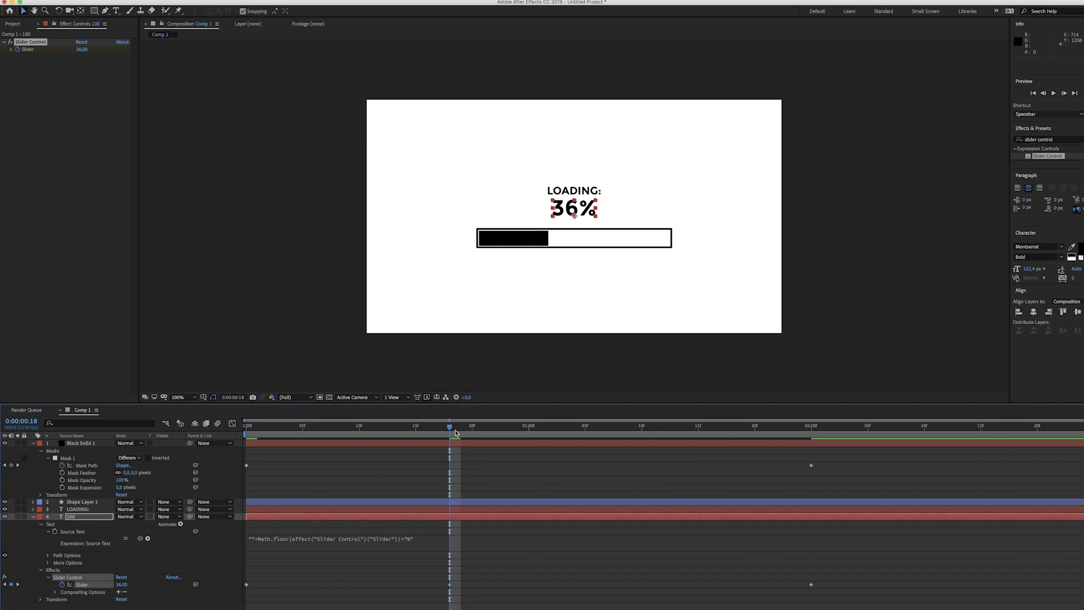
left_click_drag(456, 432, 566, 434)
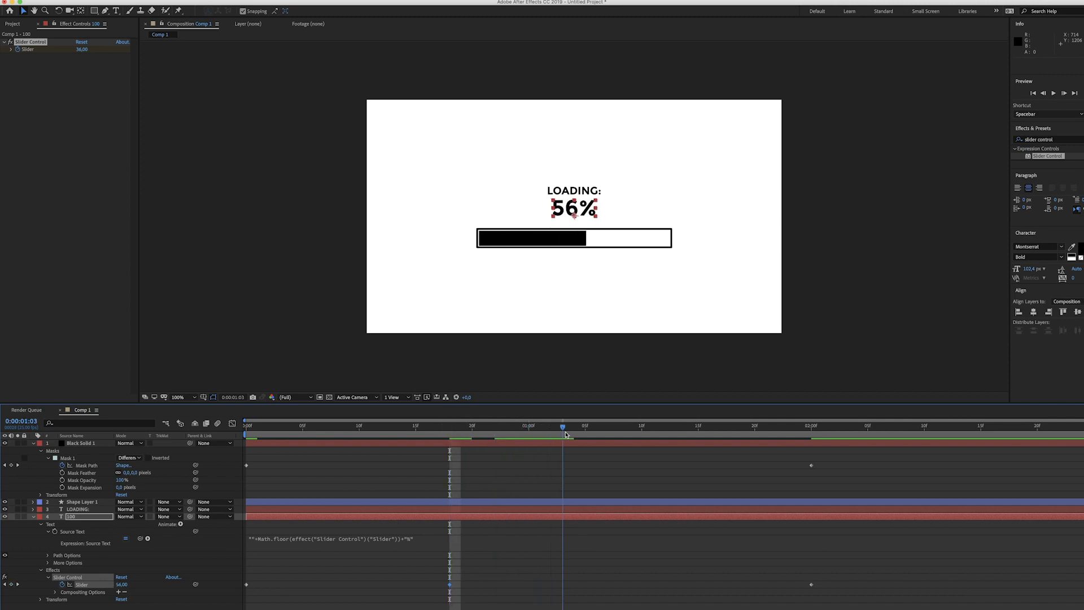
left_click(11, 584)
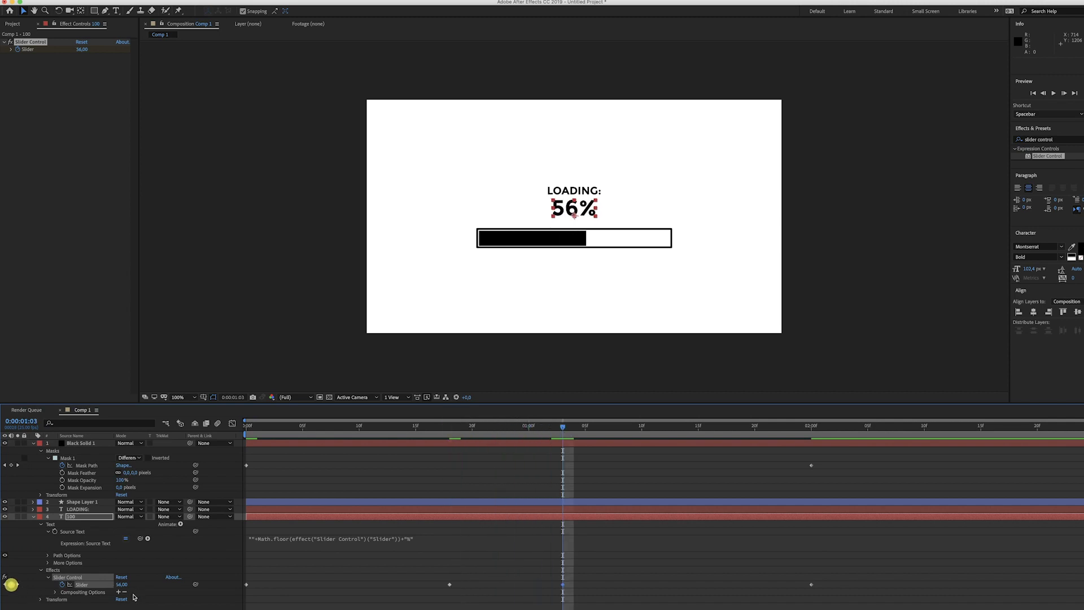
left_click(121, 585)
type("36")
key("Return")
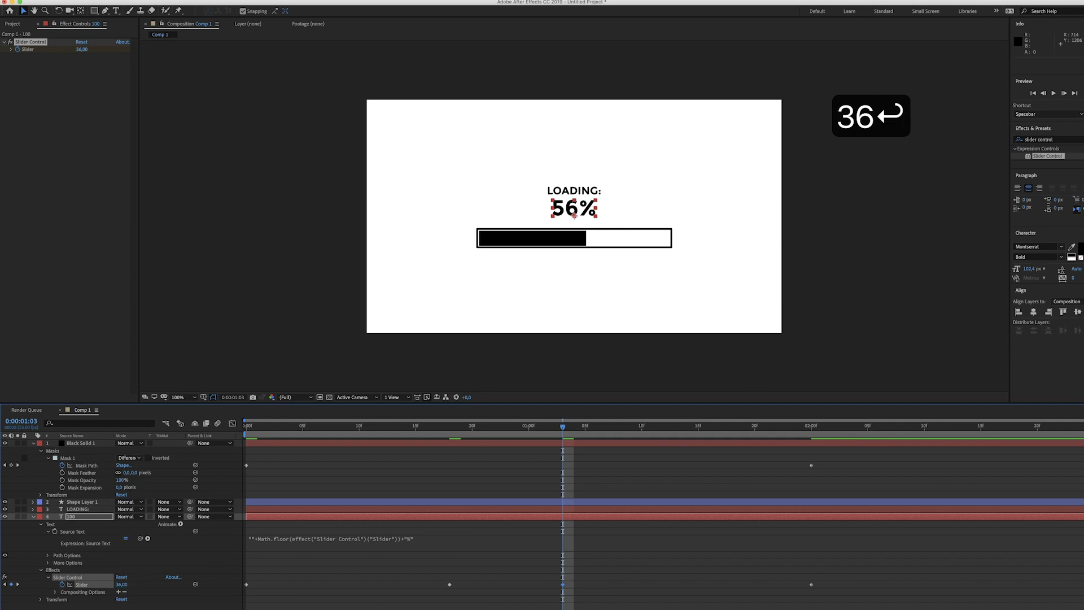
left_click(506, 428)
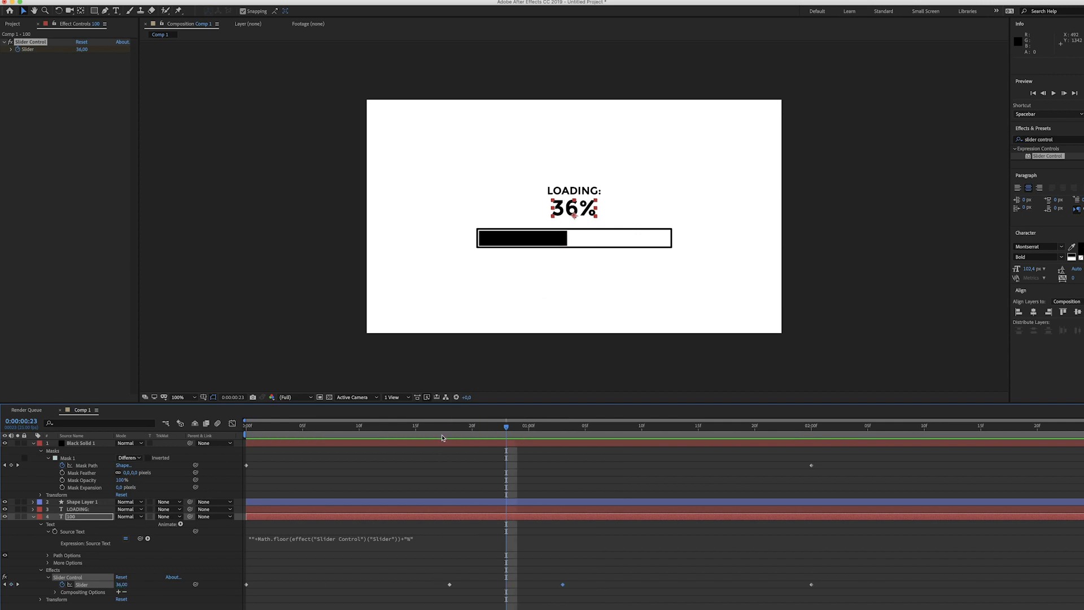
Copy a Mask Path keyframe from 0:00:00:18 and paste it at 0:00:01:03 so the bar holds.
left_click_drag(445, 431, 449, 428)
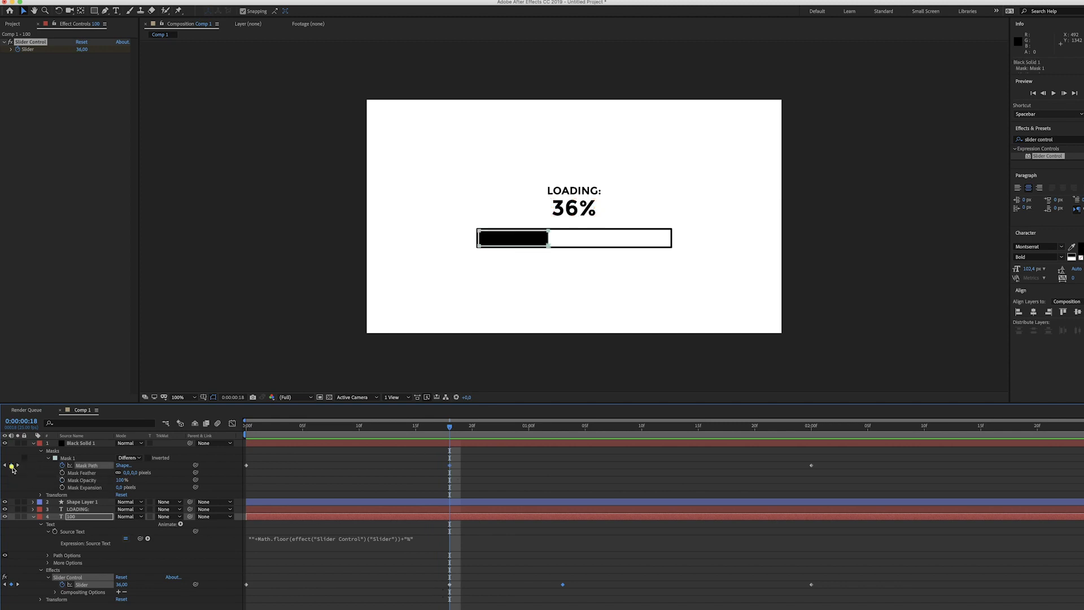
left_click(11, 465)
left_click(462, 467)
left_click(450, 466)
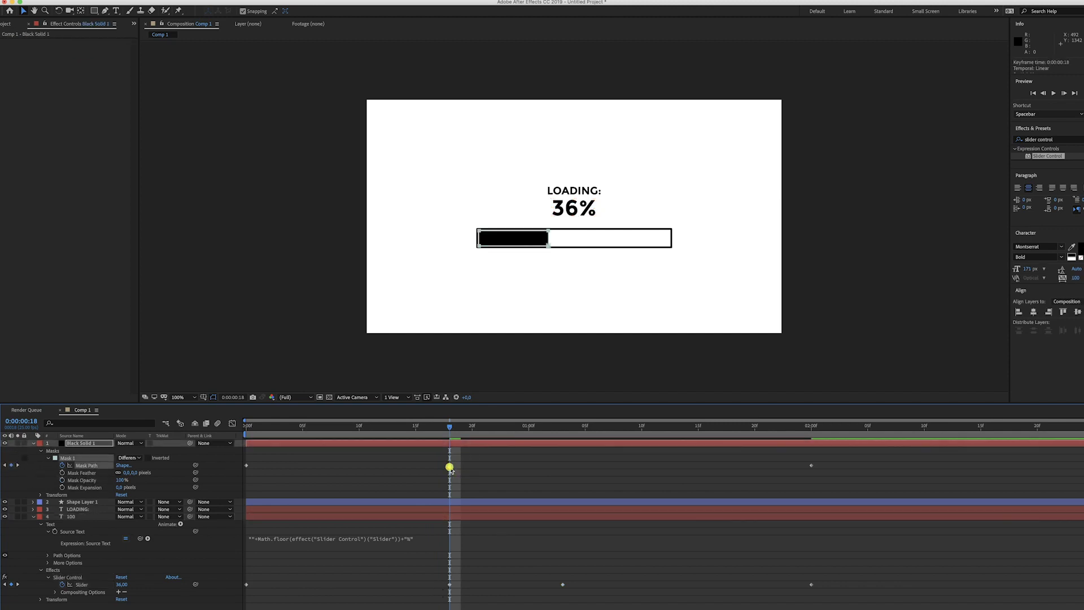
key("super+c")
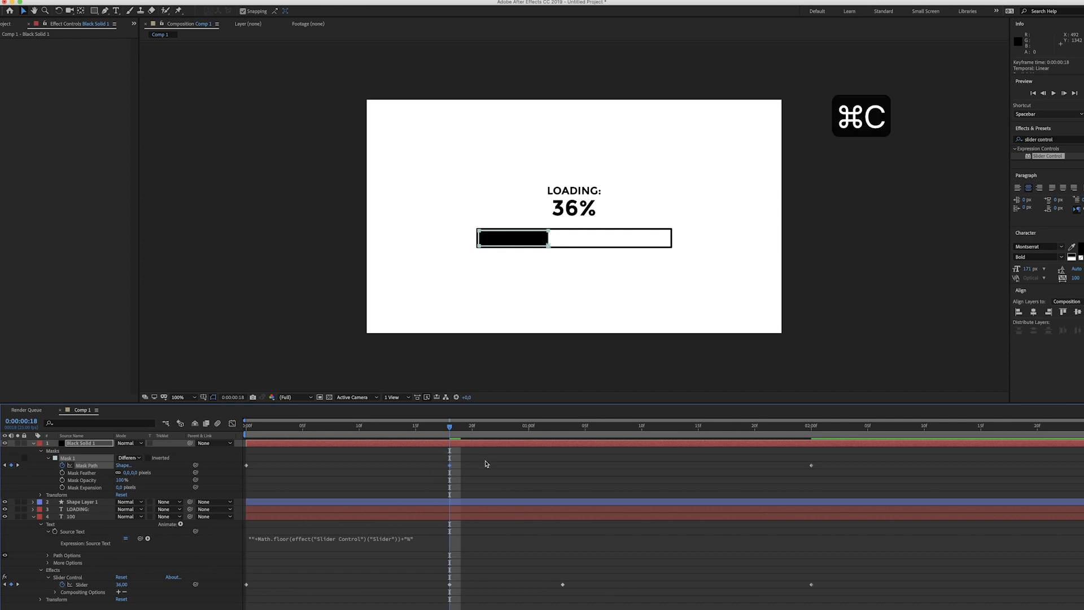
left_click_drag(538, 432, 563, 432)
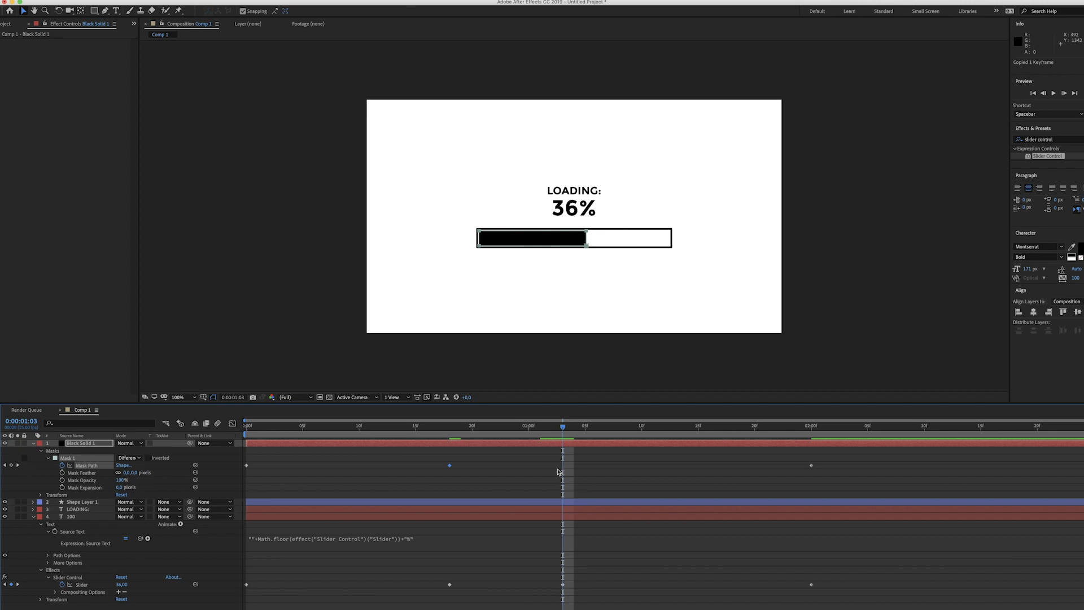
key("super+v")
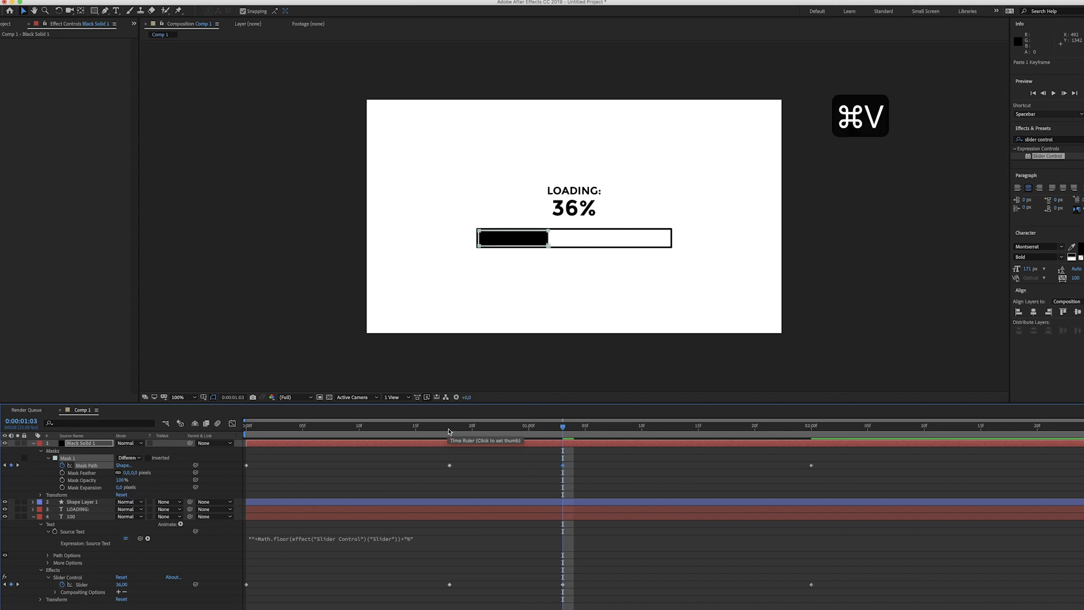
left_click_drag(452, 431, 565, 433)
Move the final Mask Path and Slider keyframes from 0:00:02:00 to 0:00:02:15.
left_click_drag(453, 427, 529, 430)
left_click(812, 465)
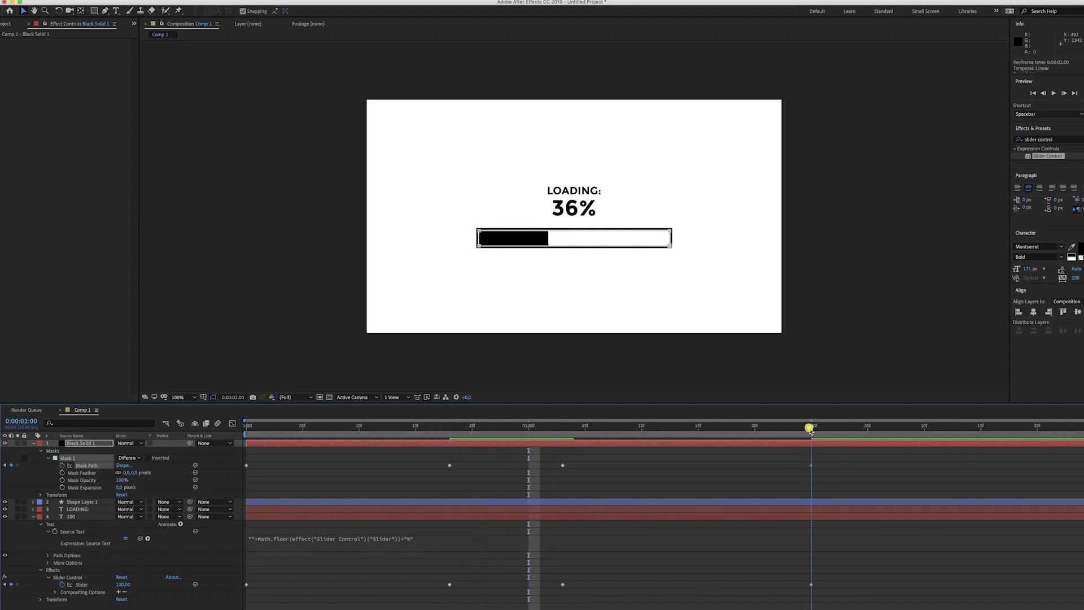
left_click(810, 429)
left_click(812, 584)
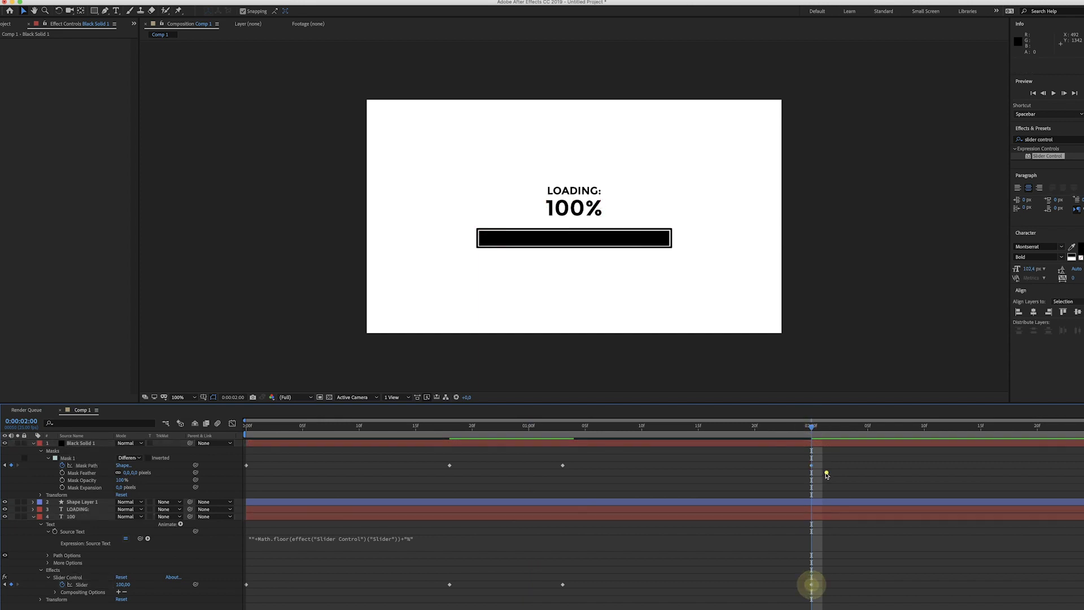
left_click_drag(812, 465, 983, 464)
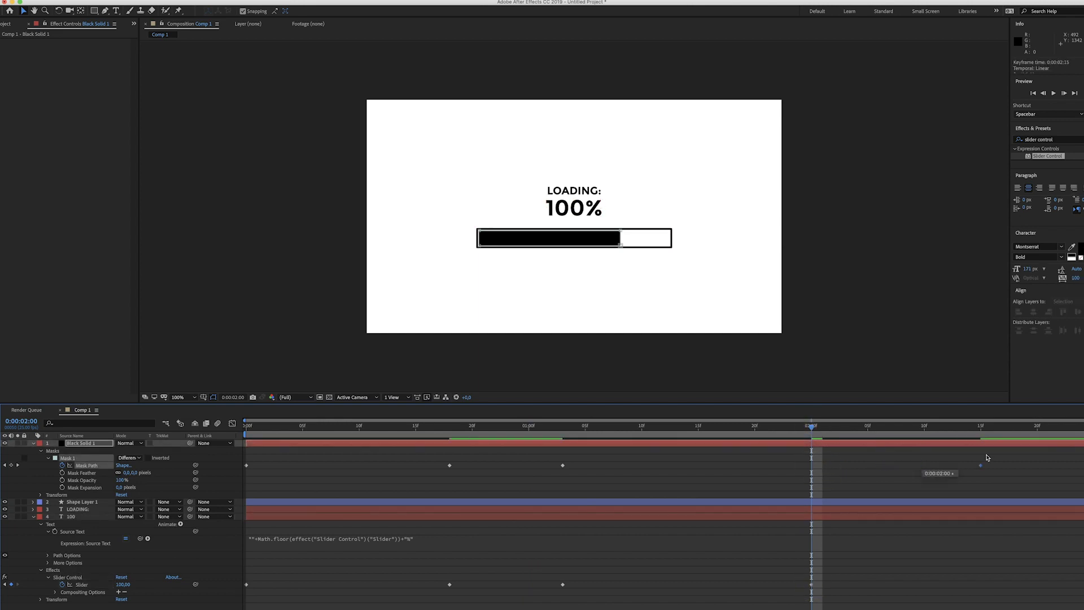
left_click(981, 427)
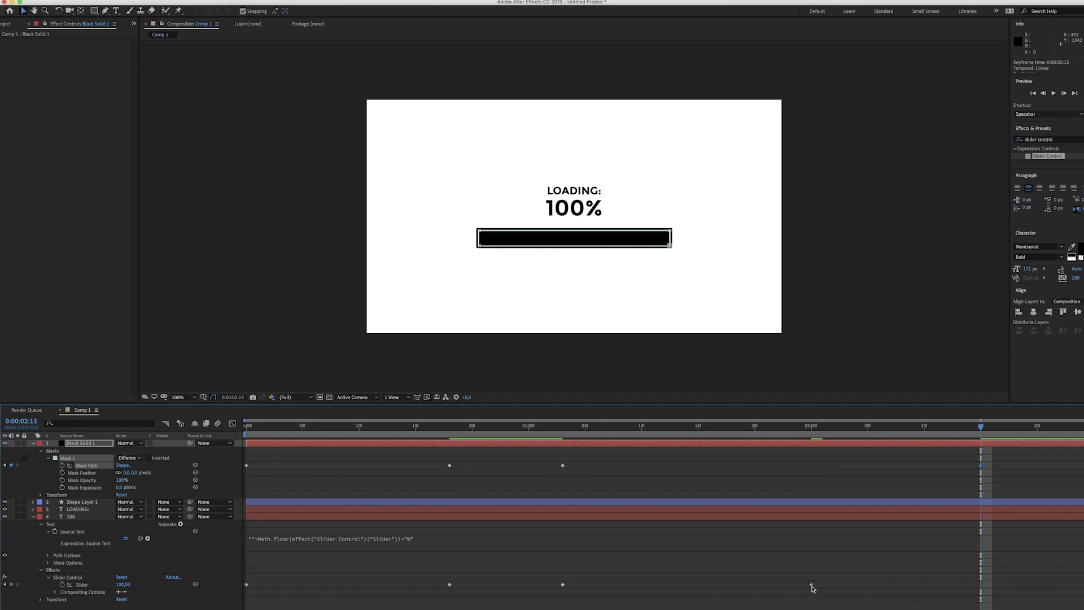
left_click_drag(812, 585, 981, 585)
left_click(900, 576)
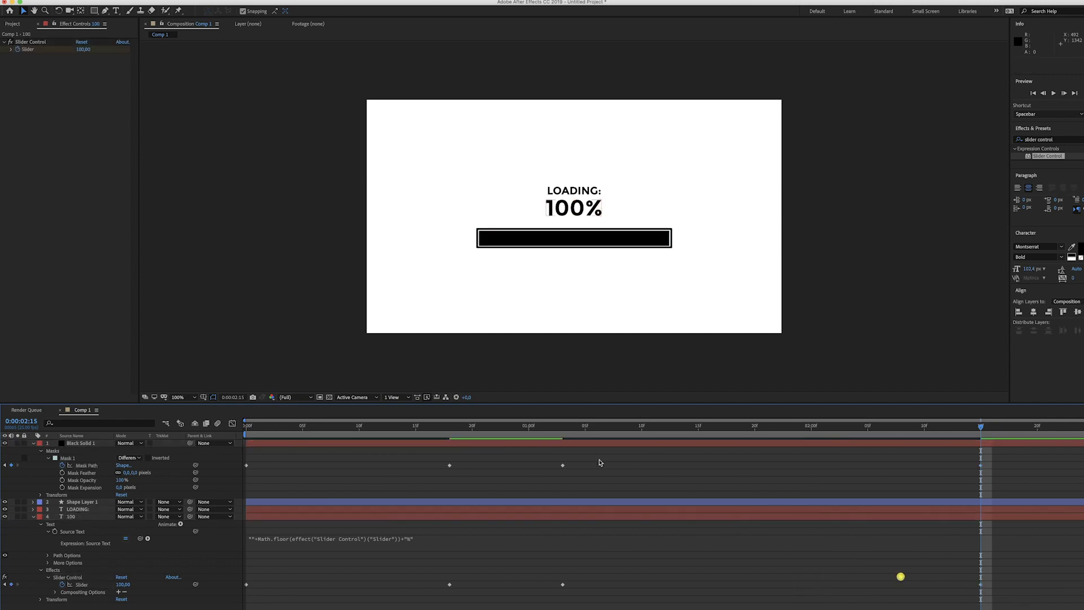
left_click(601, 430)
Rewind to 0:00, play the composition preview, then stop it.
key("Home")
key("space")
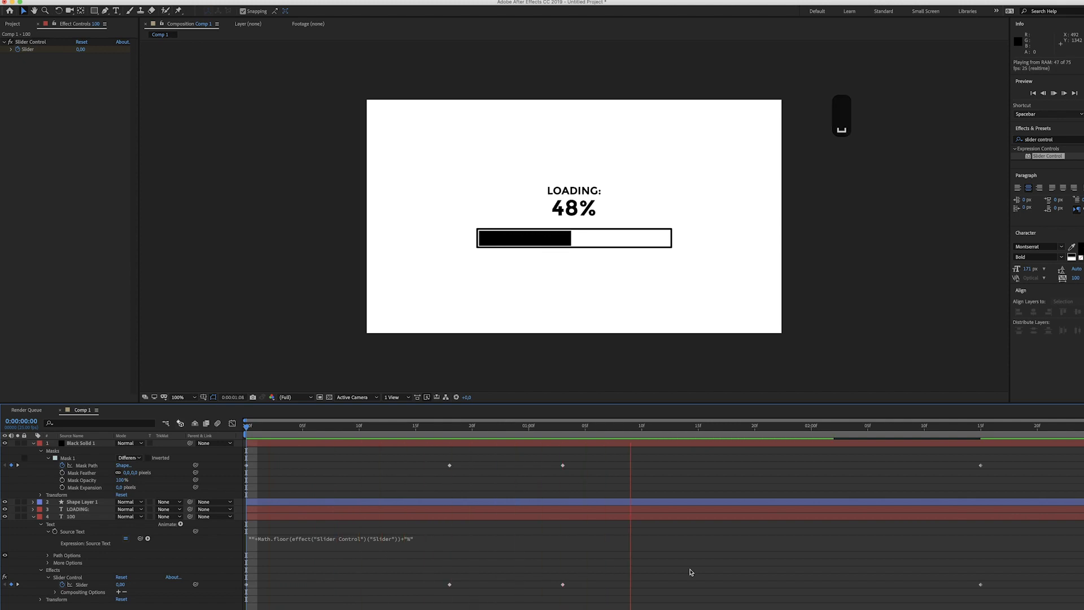
key("space")
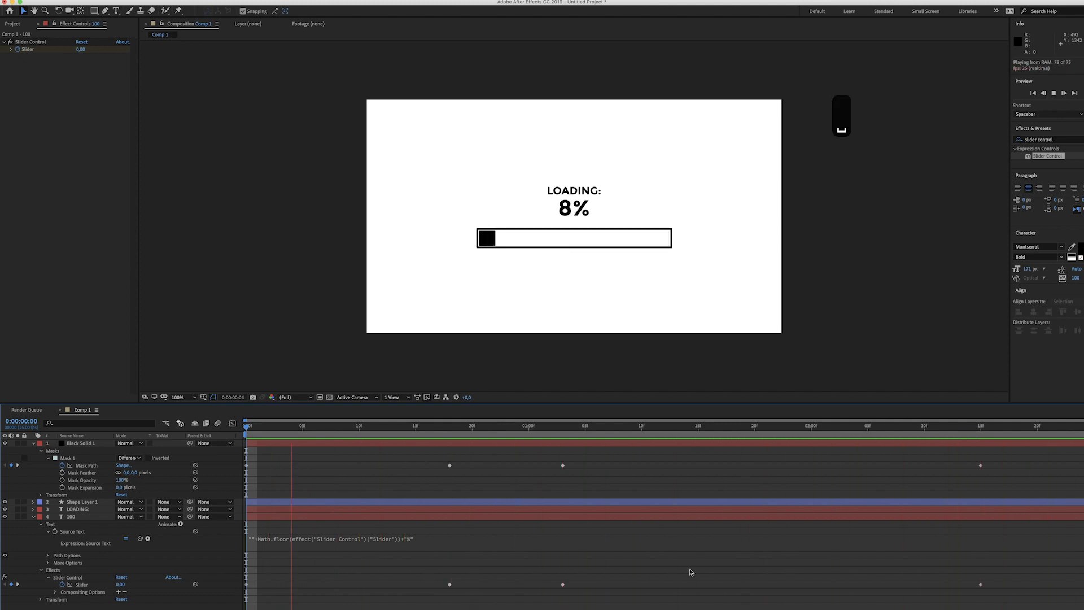